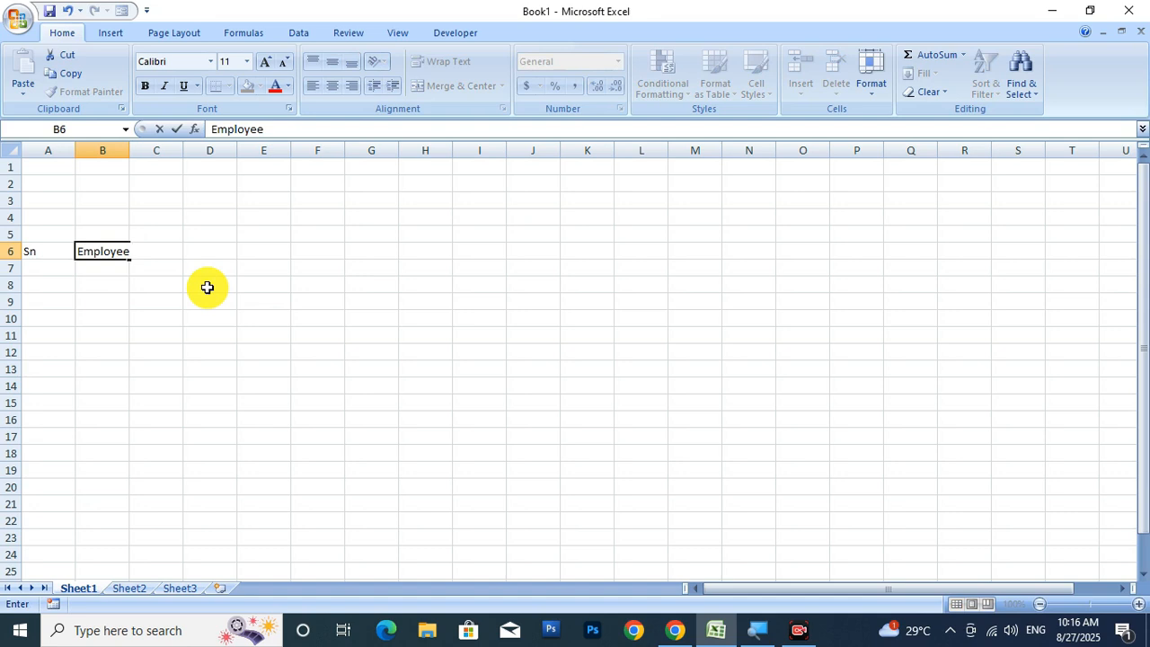
Enter Employee Name in B6 and Post in C6, widening columns B and C to fit.
key("Tab")
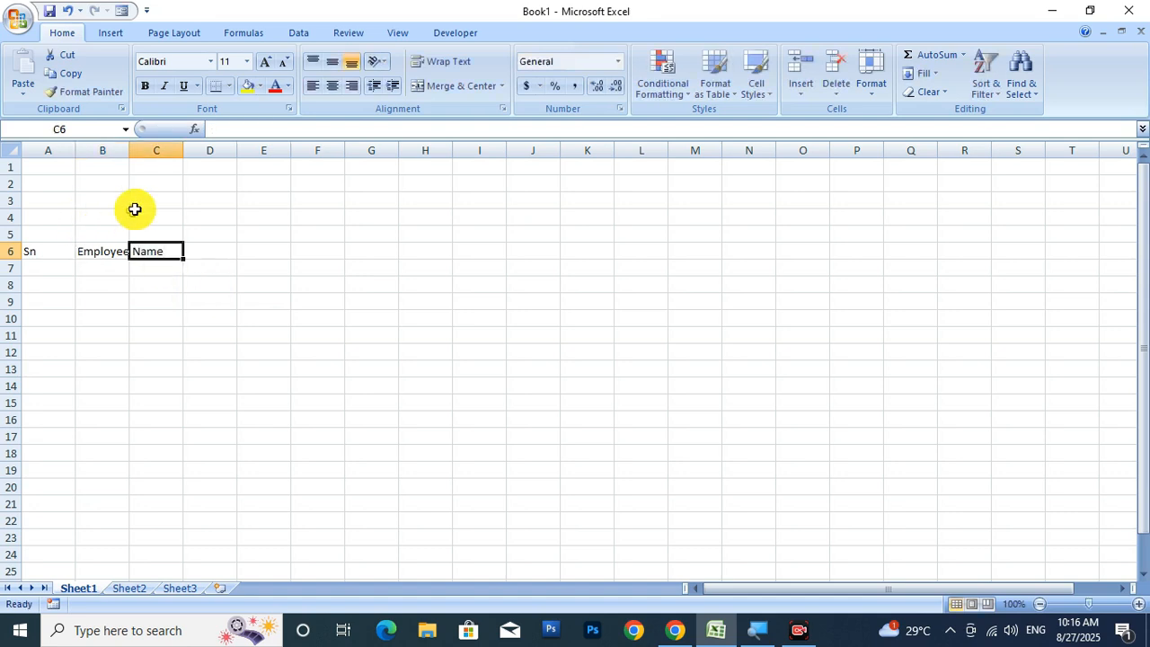
left_click_drag(129, 145, 204, 151)
left_click(237, 249)
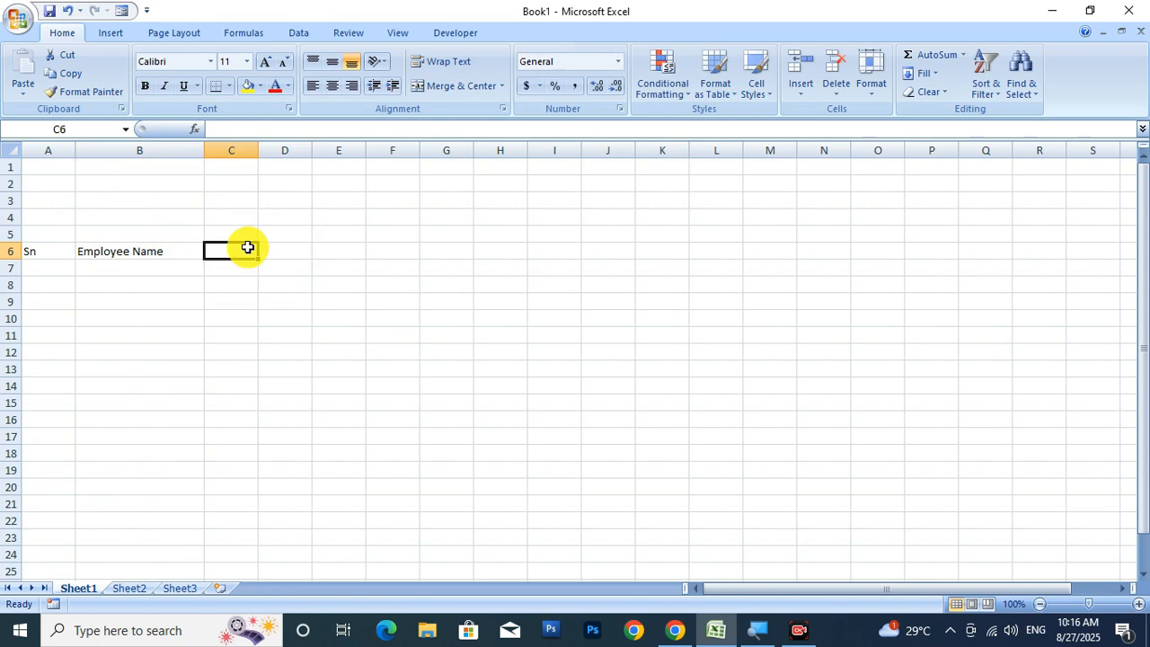
type("Post")
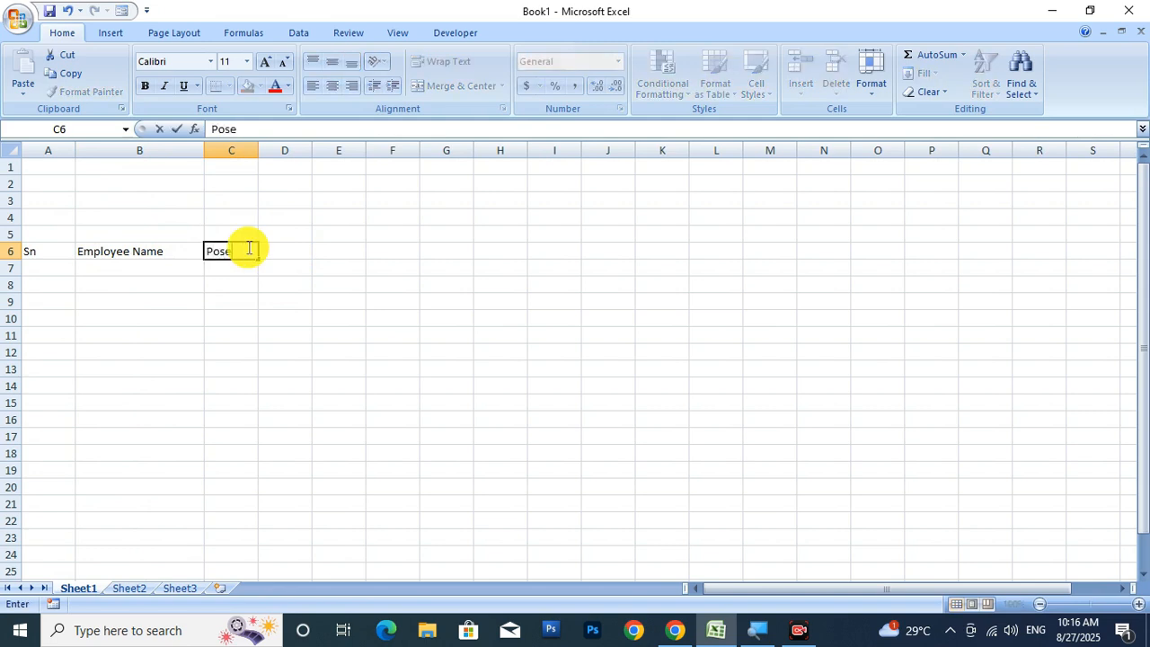
left_click(252, 304)
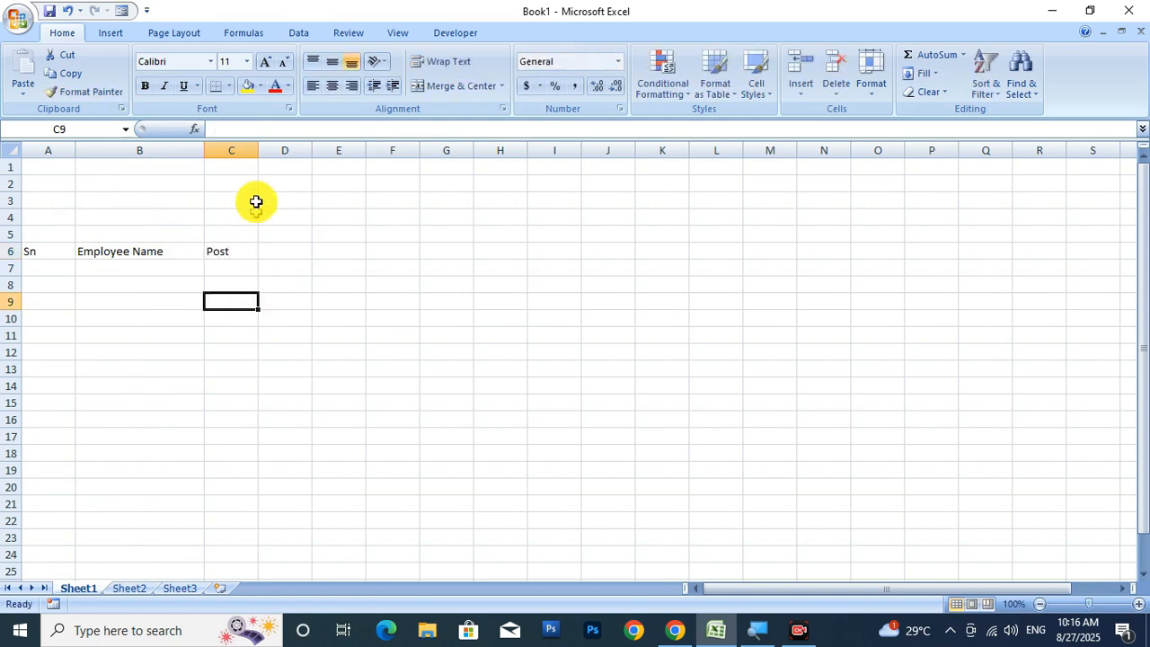
left_click_drag(259, 154, 309, 155)
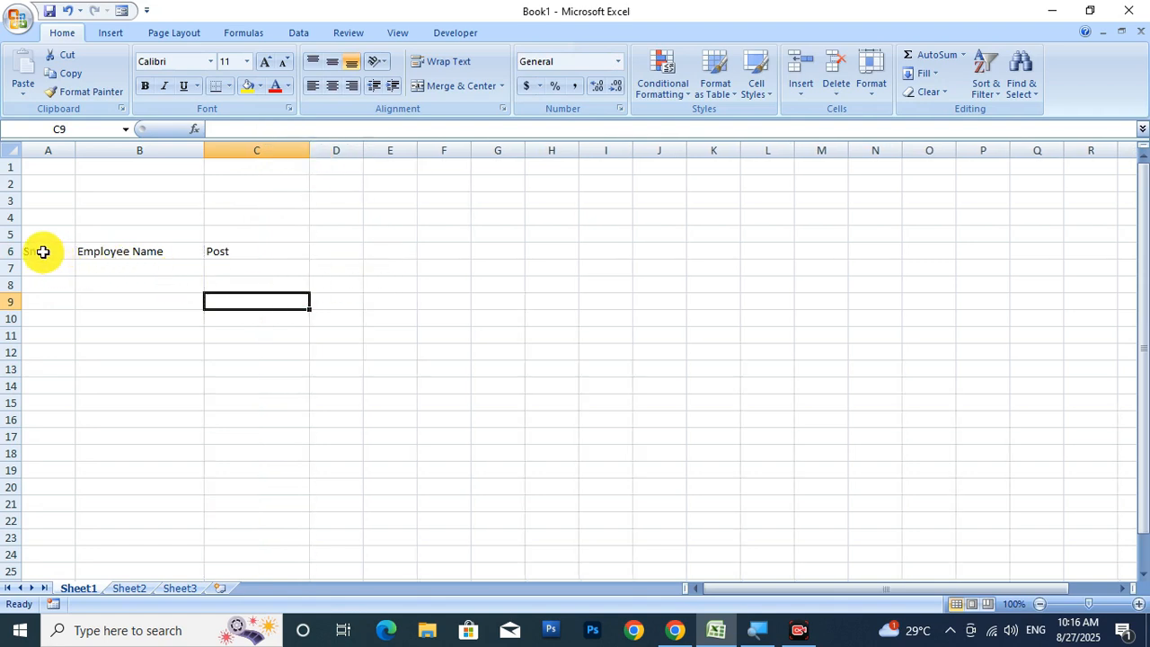
Merge & Center the Sn, Employee Name and Post headers each across rows 6–7.
left_click_drag(42, 251, 45, 269)
left_click(451, 86)
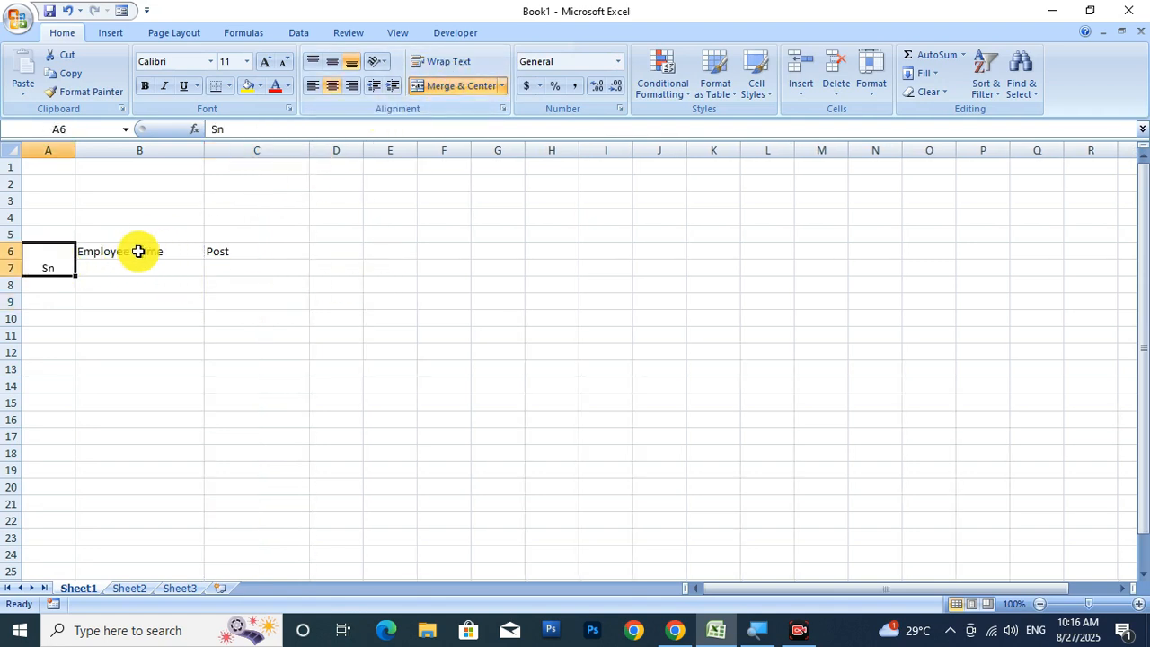
left_click_drag(136, 251, 134, 266)
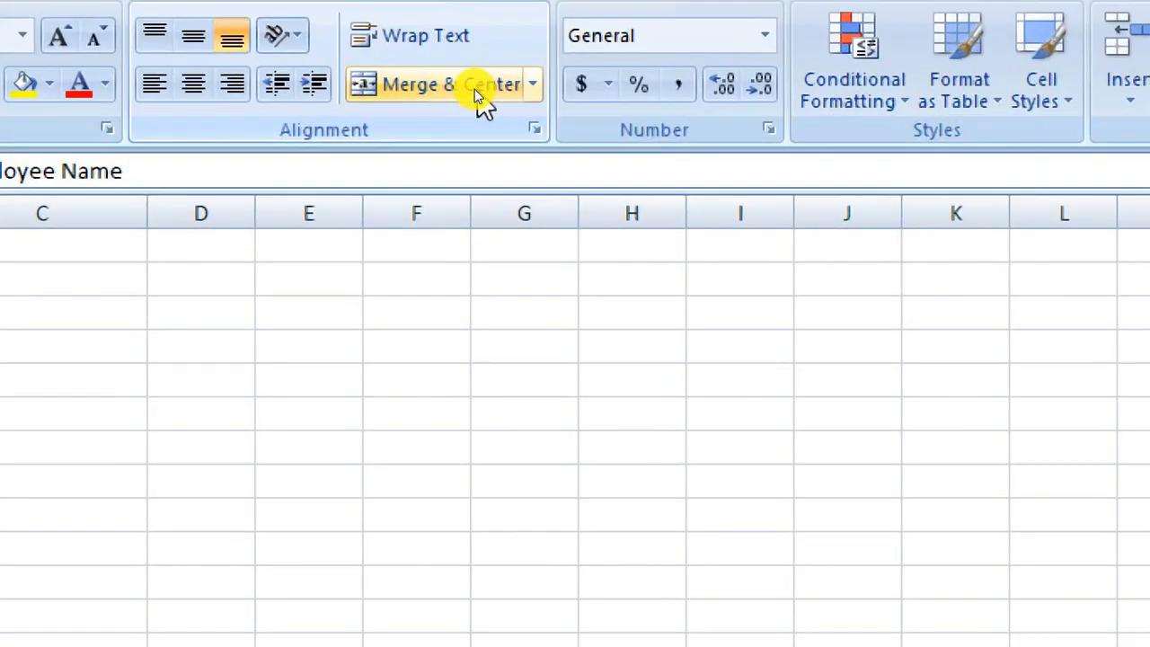
left_click(474, 87)
left_click_drag(257, 249, 257, 267)
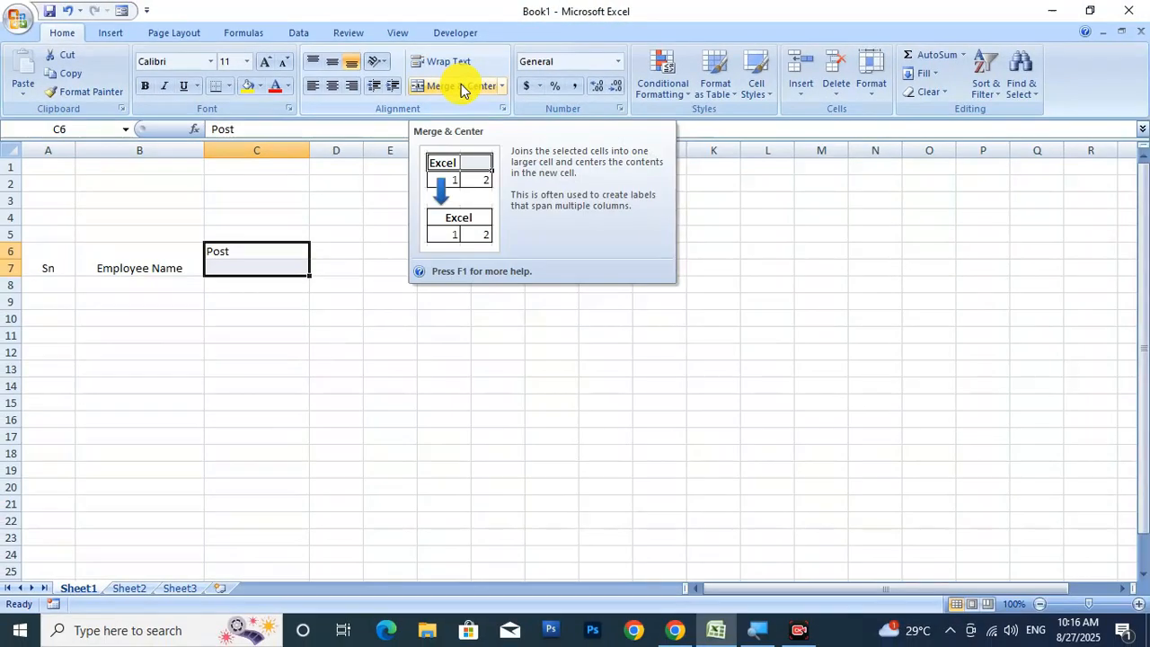
left_click(461, 85)
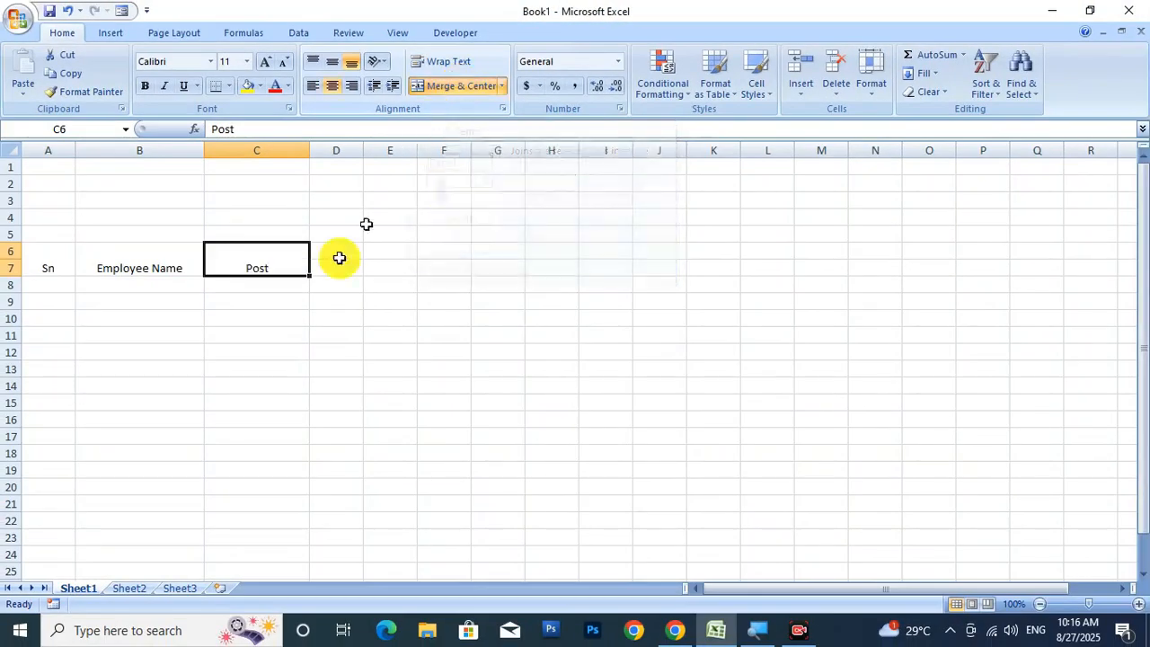
Middle-align the three merged headers A6:C7 vertically.
left_click(257, 335)
left_click_drag(46, 267, 214, 252)
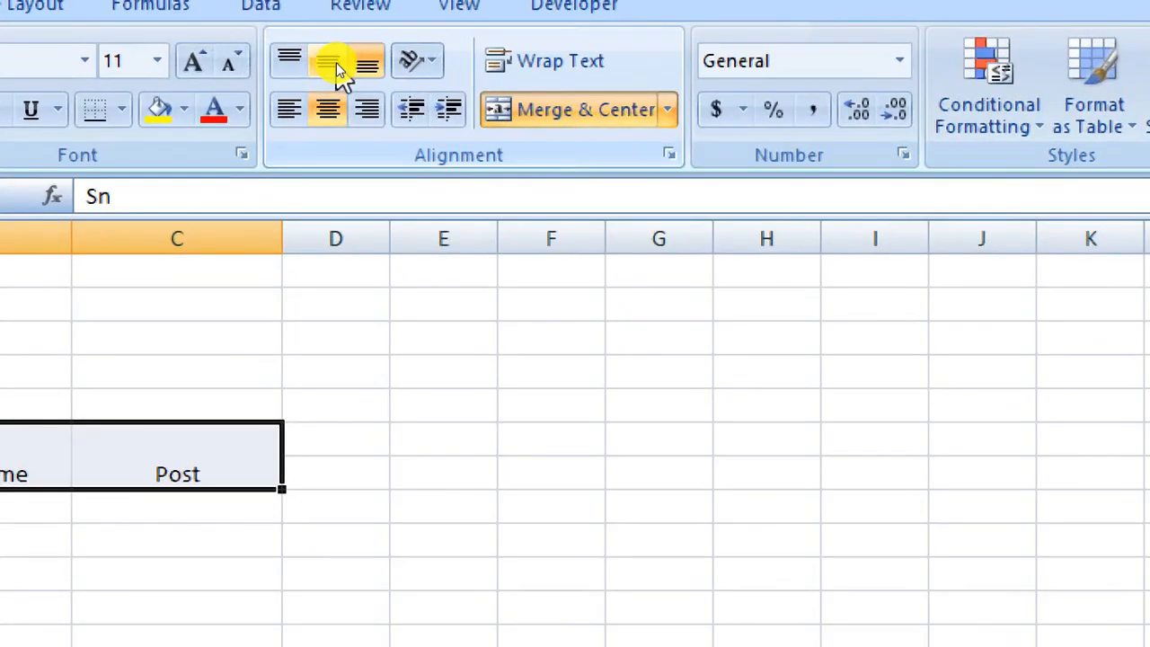
left_click(336, 62)
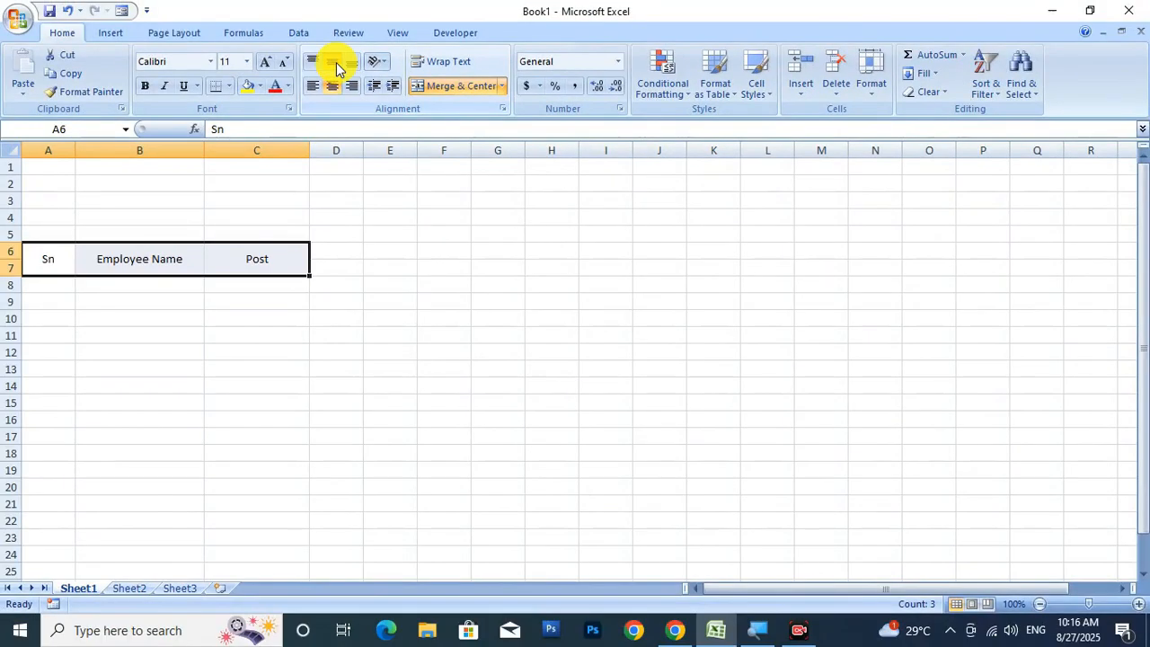
left_click(341, 254)
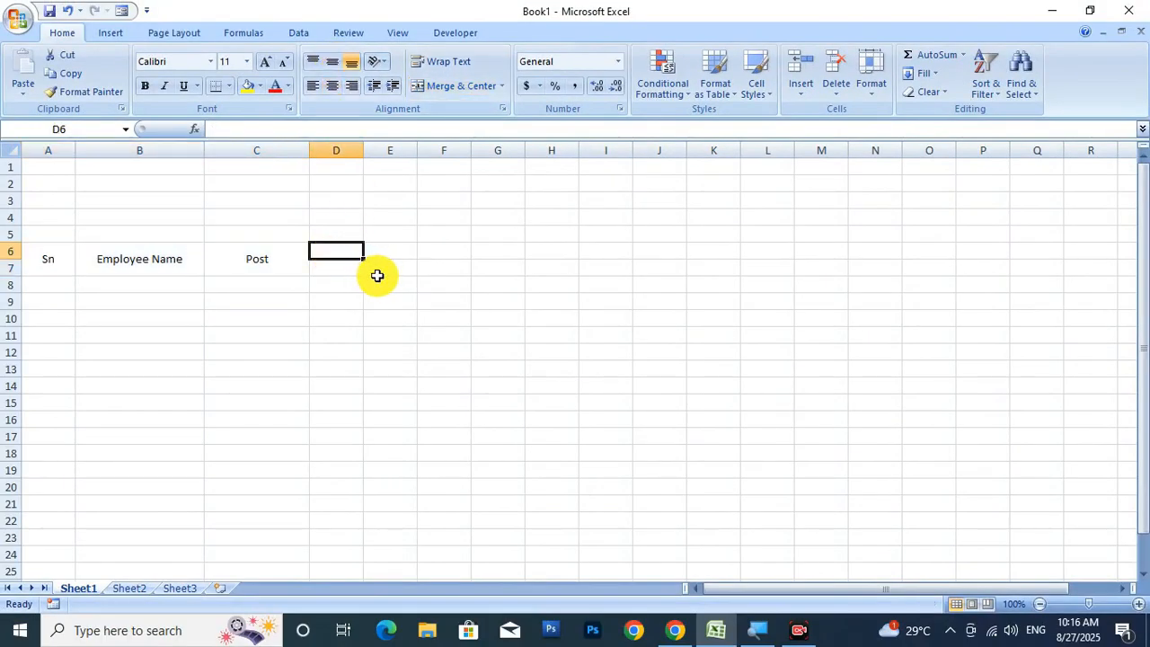
Enter 1 in D6 and fill the day numbers across row 6 to 31 in AH6.
type("1")
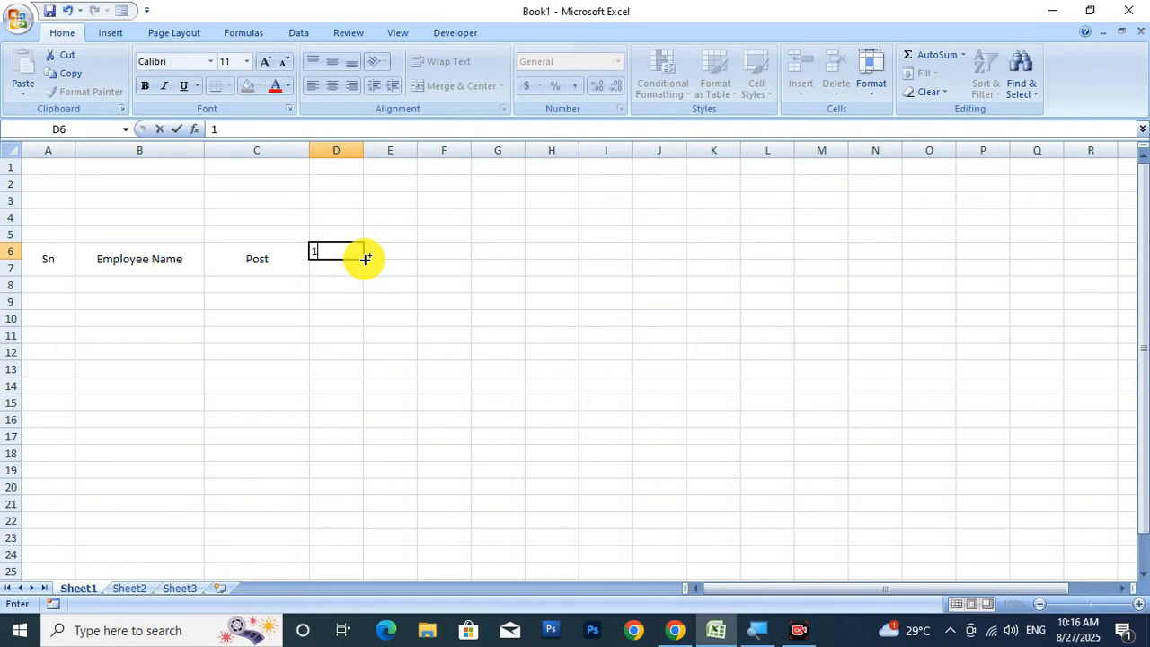
left_click_drag(365, 258, 1087, 281)
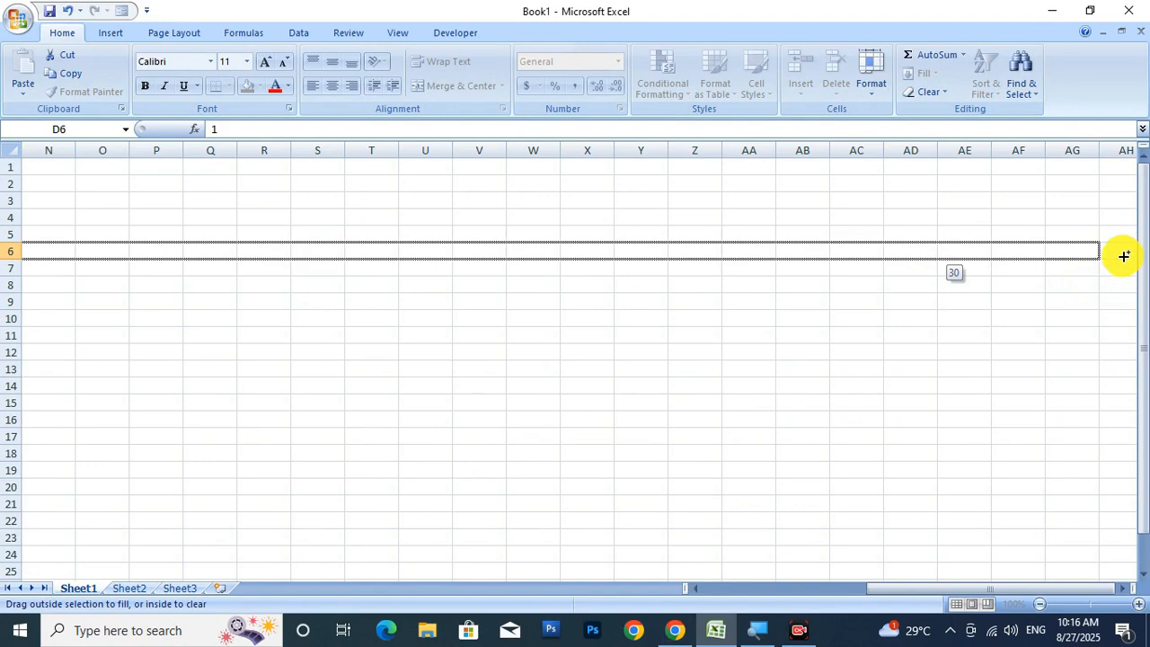
left_click_drag(1137, 256, 1137, 256)
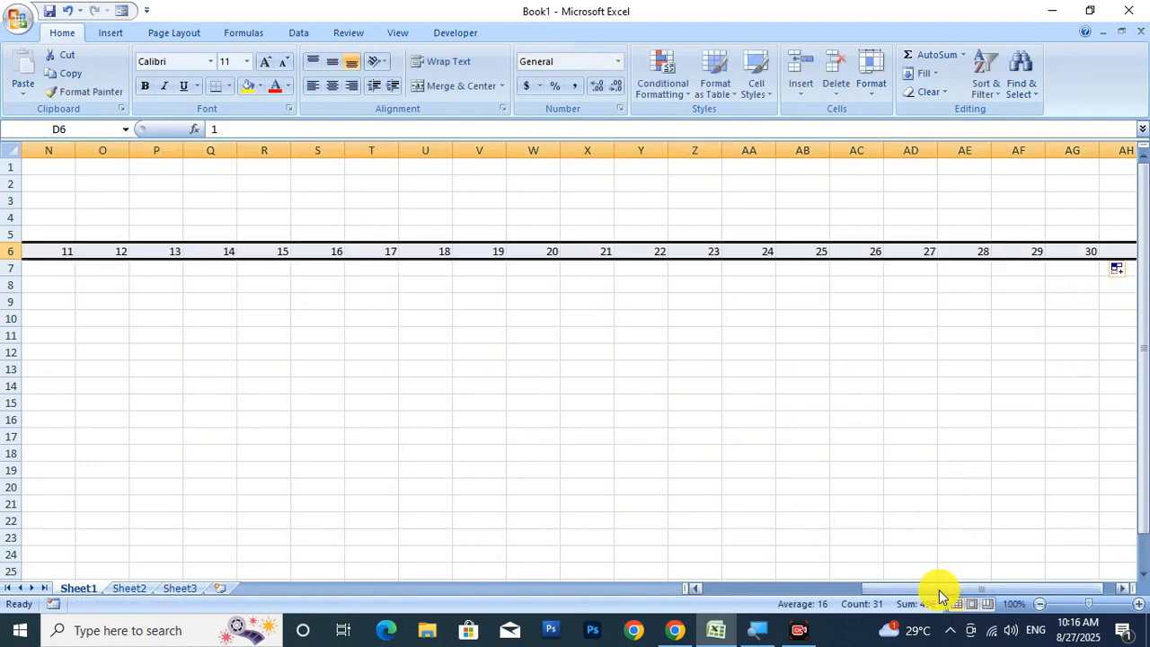
left_click_drag(940, 593, 1031, 592)
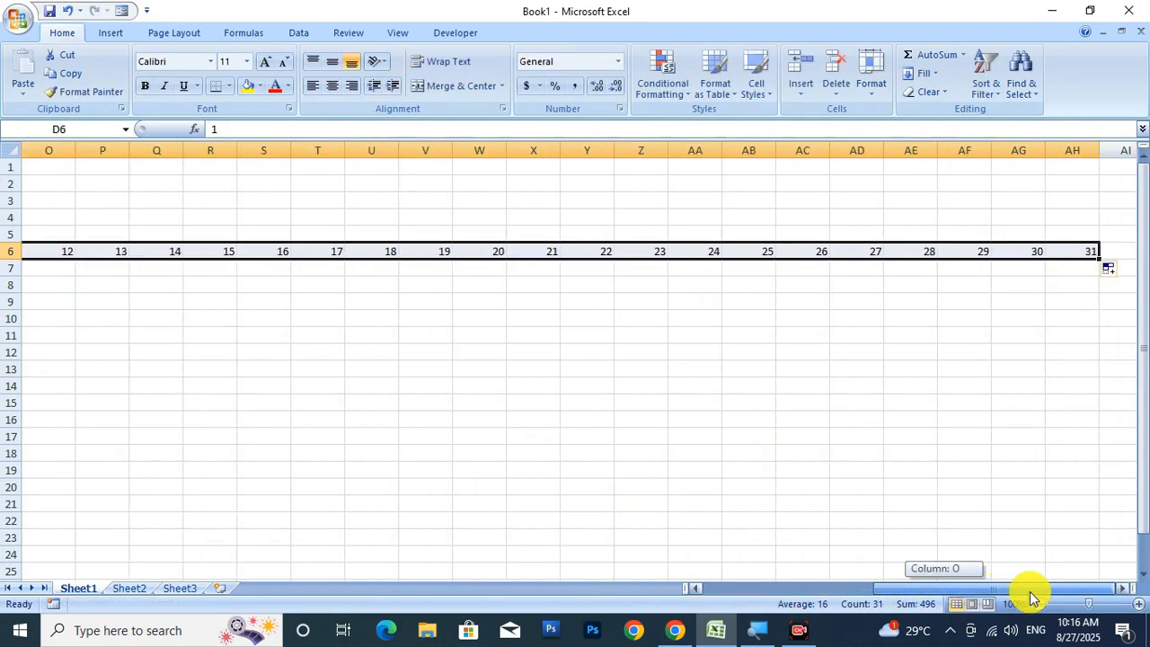
left_click_drag(950, 591, 722, 587)
left_click(426, 401)
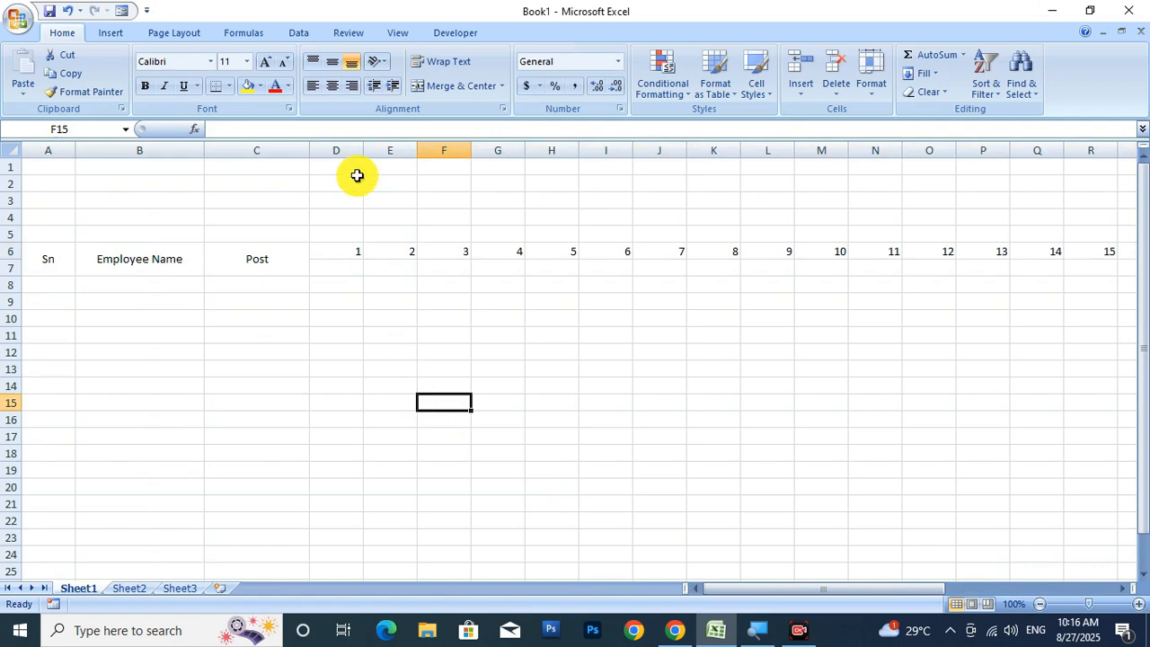
Narrow the day columns D through AH to one equal width.
left_click_drag(341, 149, 1043, 251)
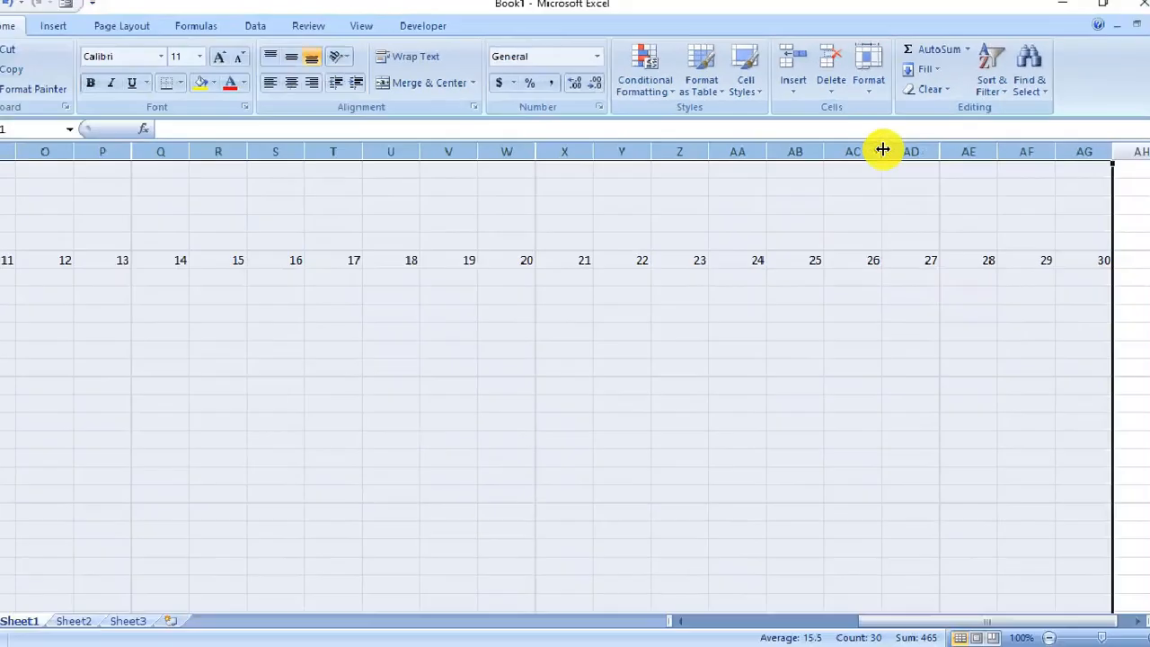
left_click_drag(883, 150, 856, 155)
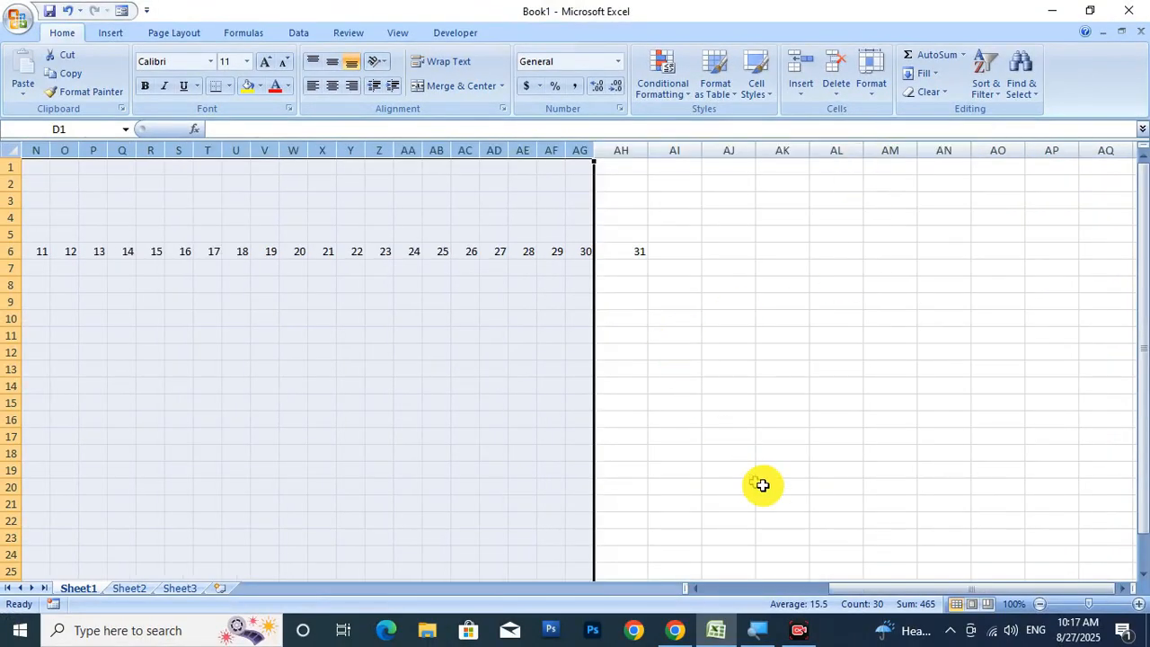
left_click(624, 151)
left_click_drag(649, 156, 619, 157)
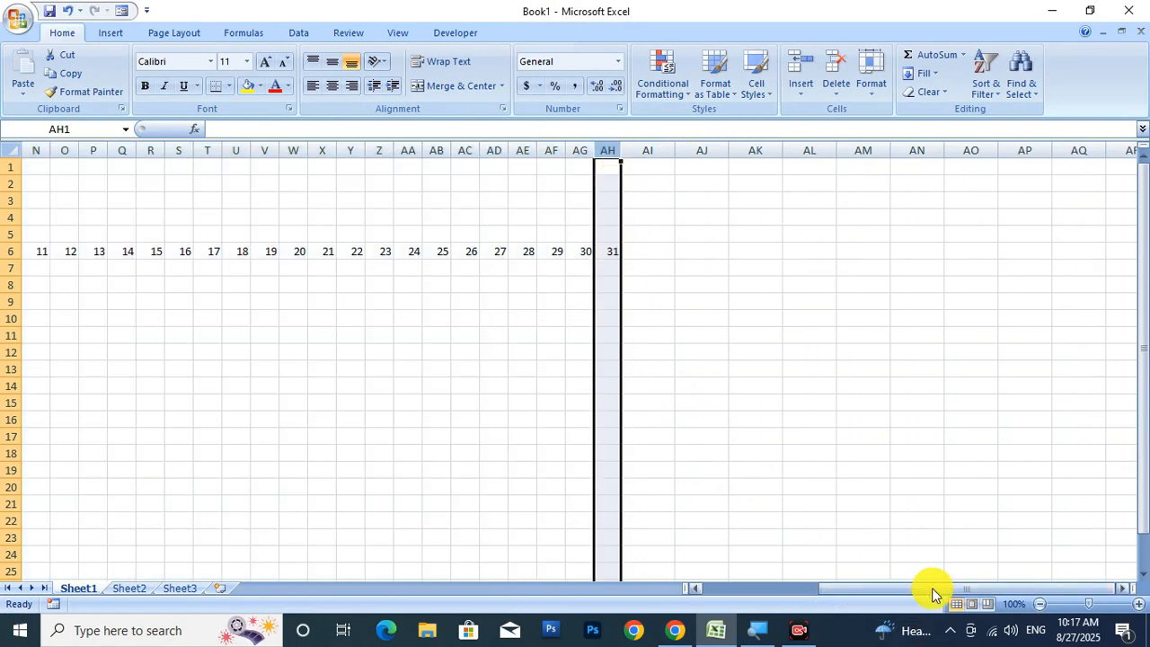
left_click_drag(935, 593, 745, 585)
Center the day numbers across D6:AH7.
left_click(329, 256)
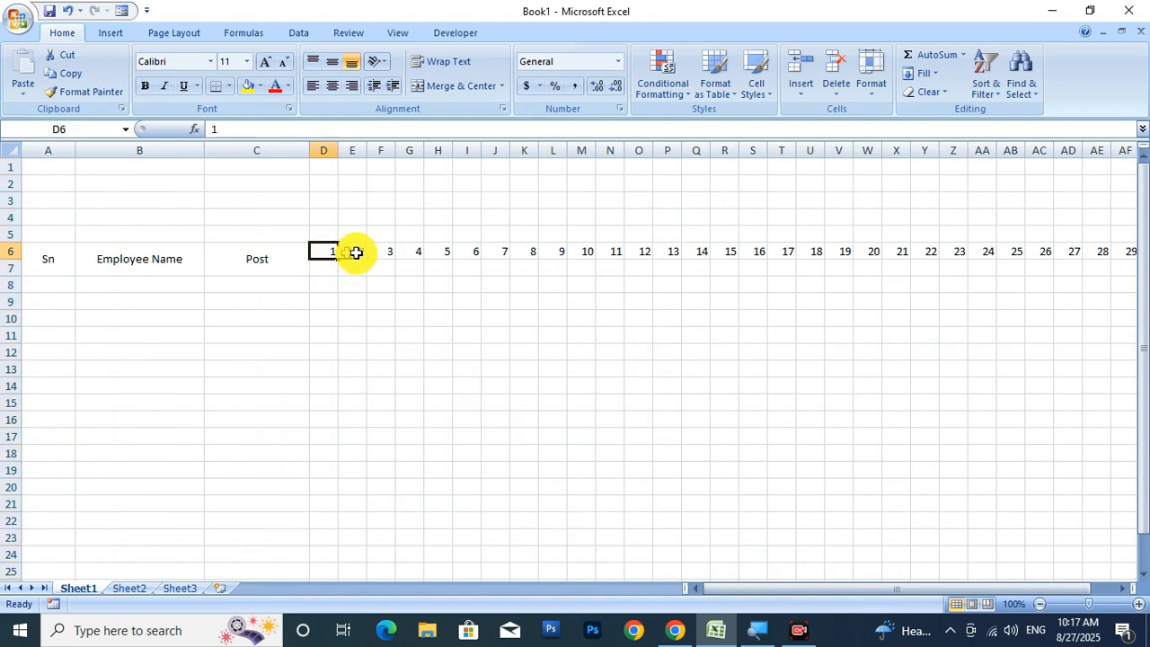
left_click_drag(356, 252, 990, 271)
left_click(331, 89)
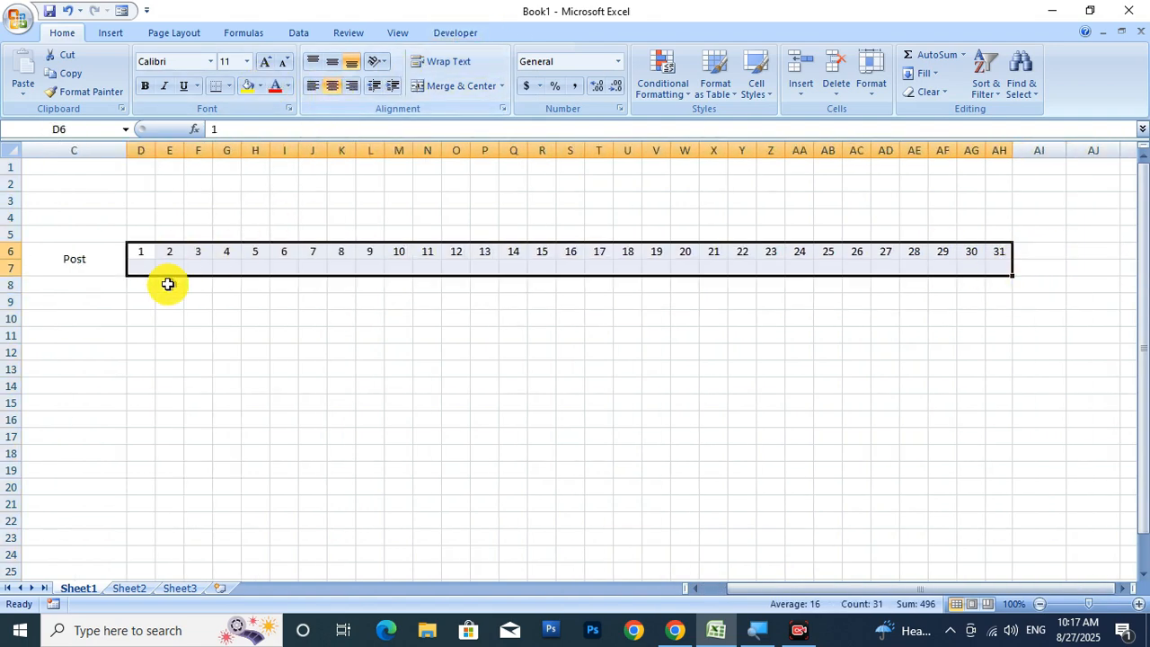
left_click(135, 270)
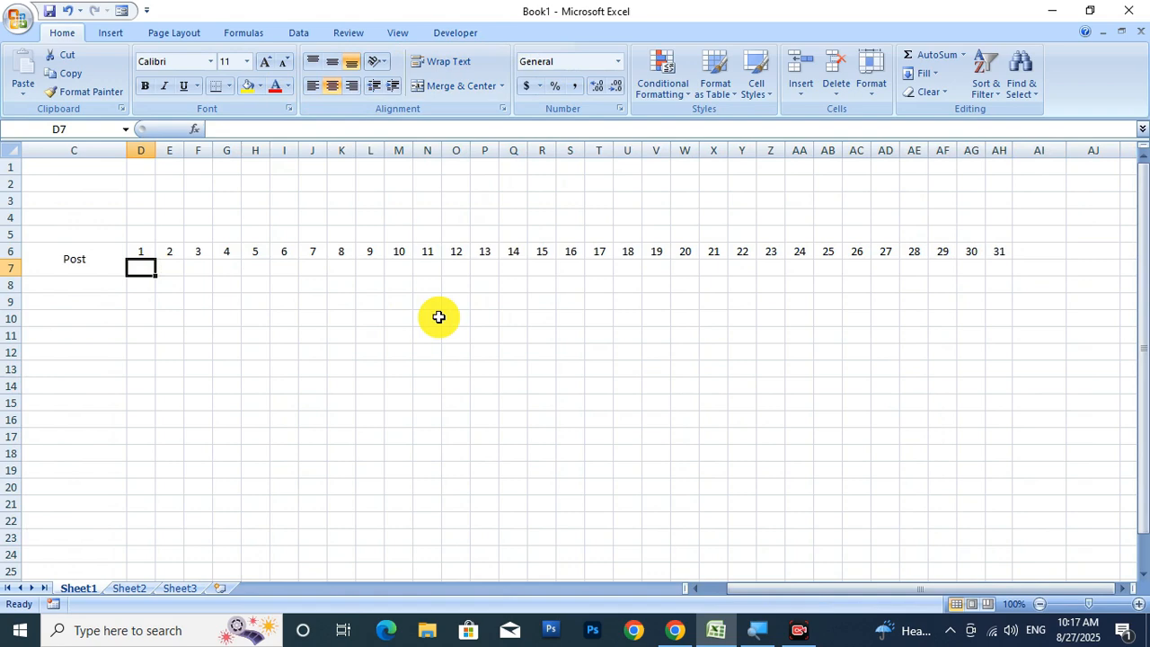
Enter Sun in D7 and autofill weekdays across row 7 to Tue under day 31.
type("Sun")
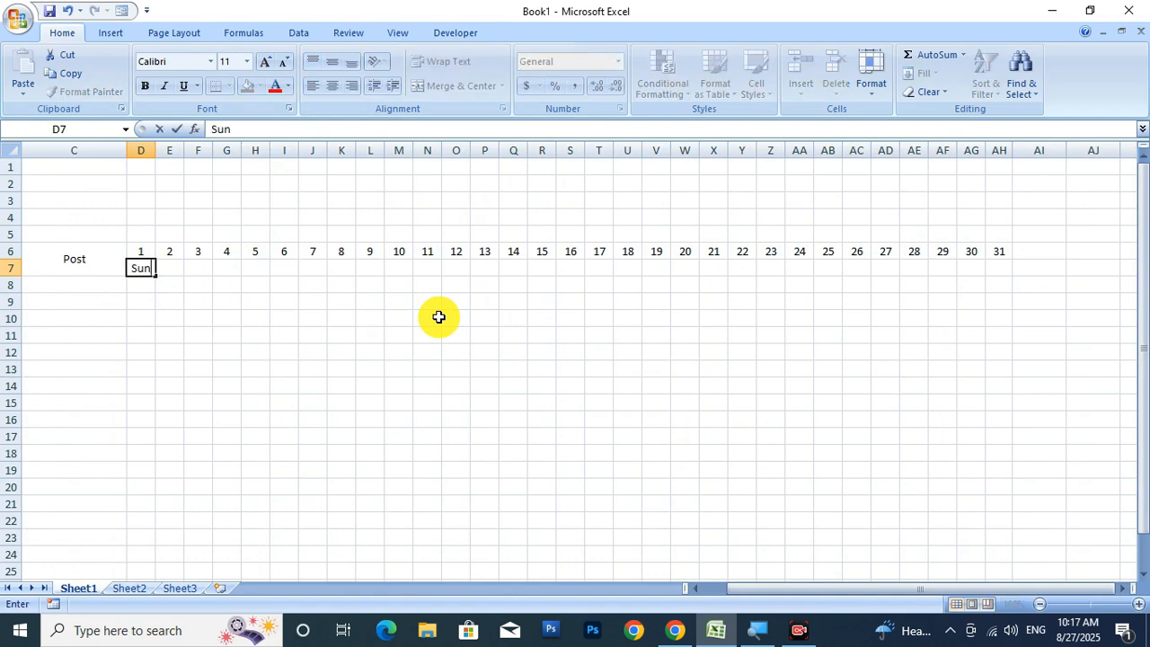
key("Tab")
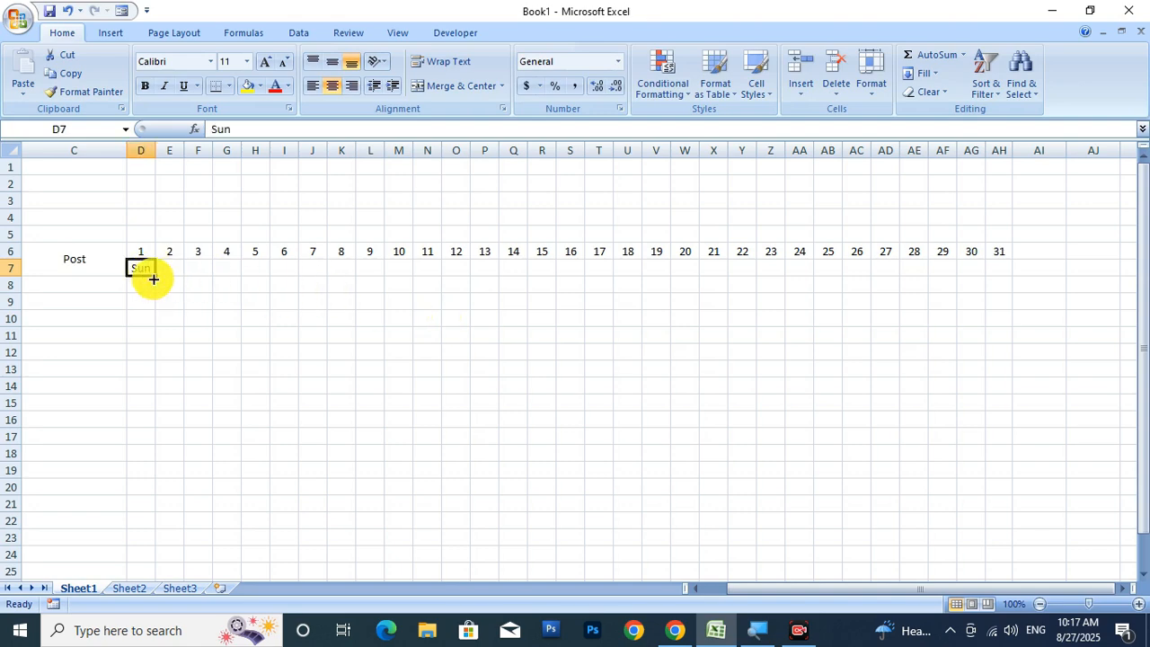
left_click_drag(154, 279, 1003, 291)
left_click(857, 368)
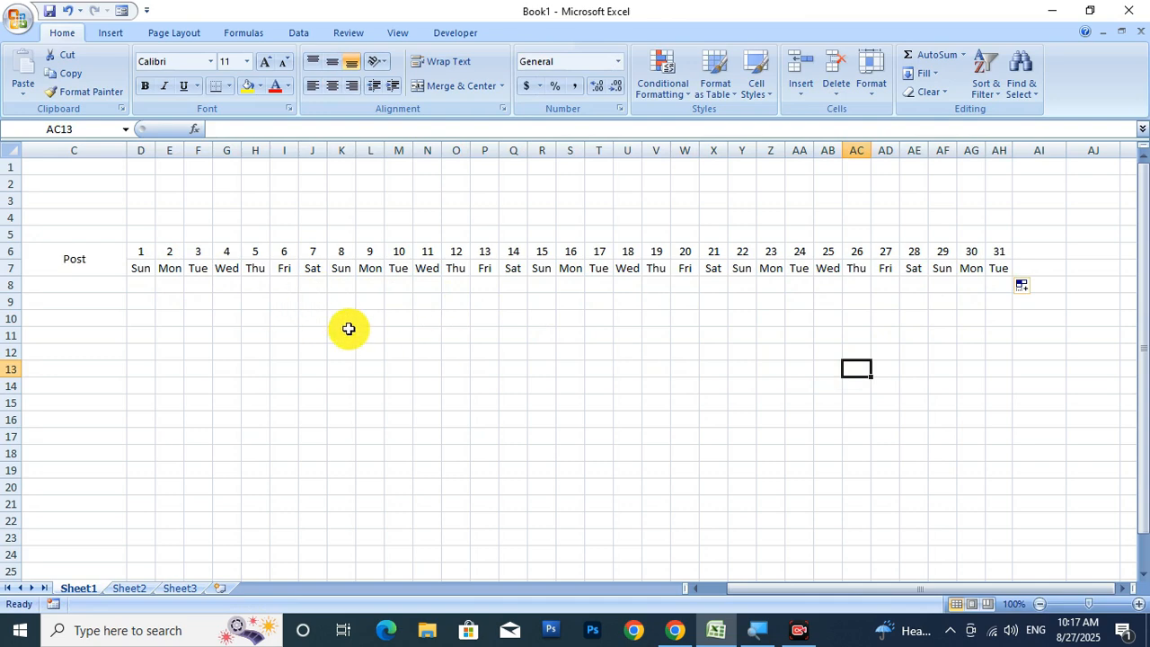
left_click(141, 148)
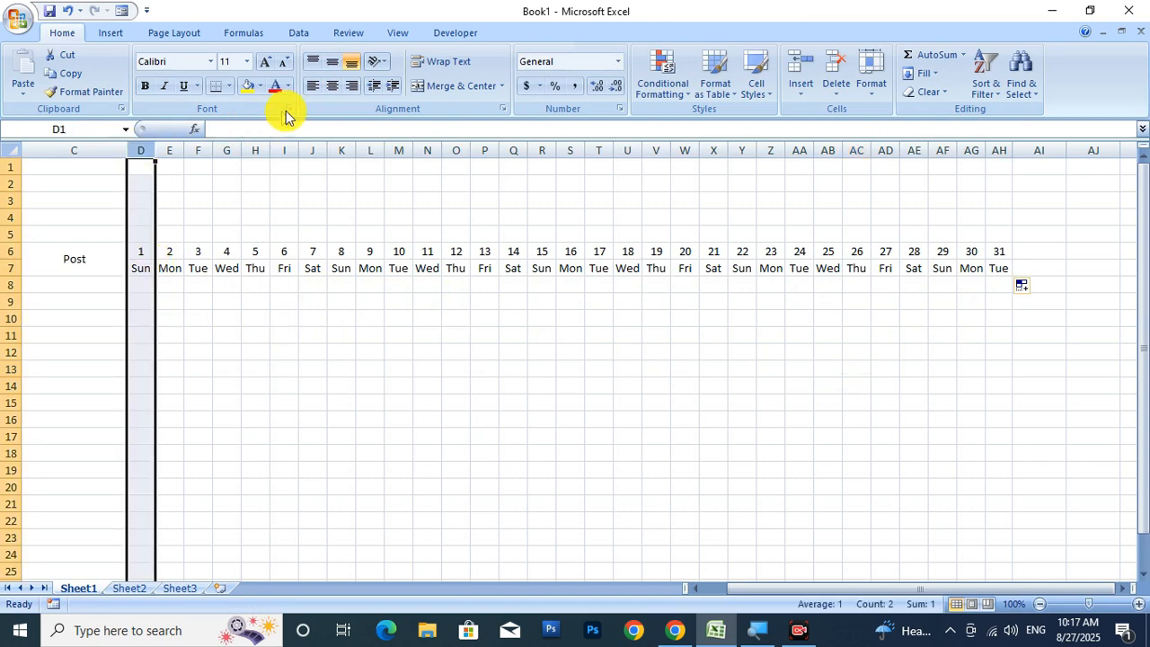
Fill the day 1 Sunday cells D6:D7 red.
left_click(260, 87)
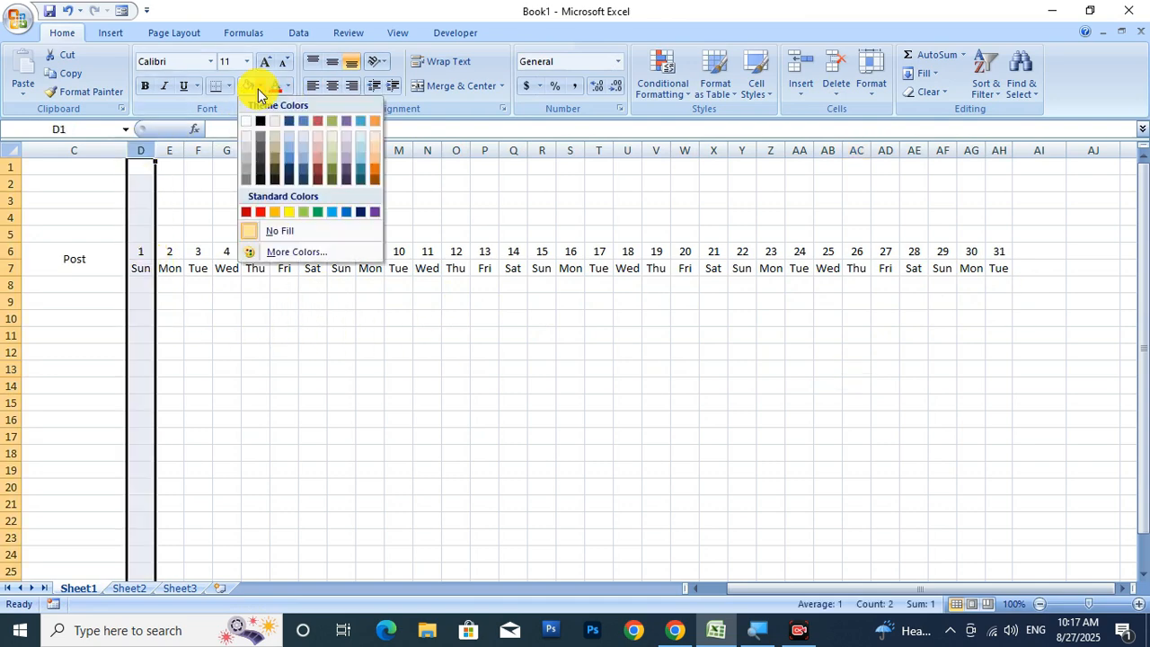
left_click(467, 398)
left_click(226, 334)
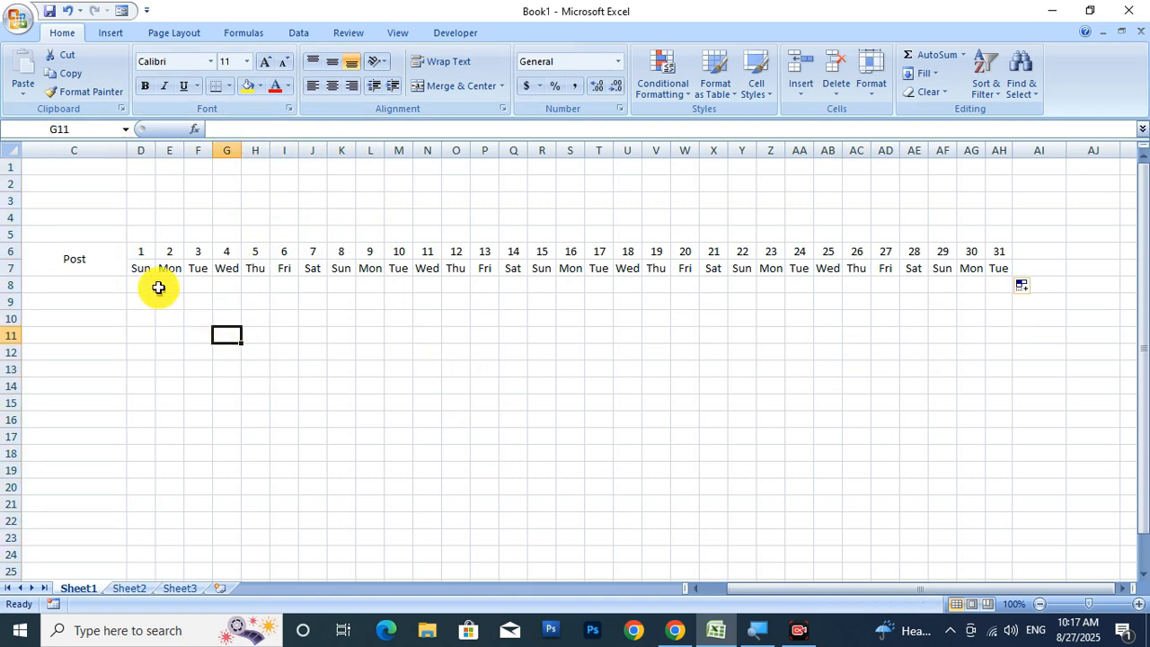
left_click_drag(147, 250, 148, 261)
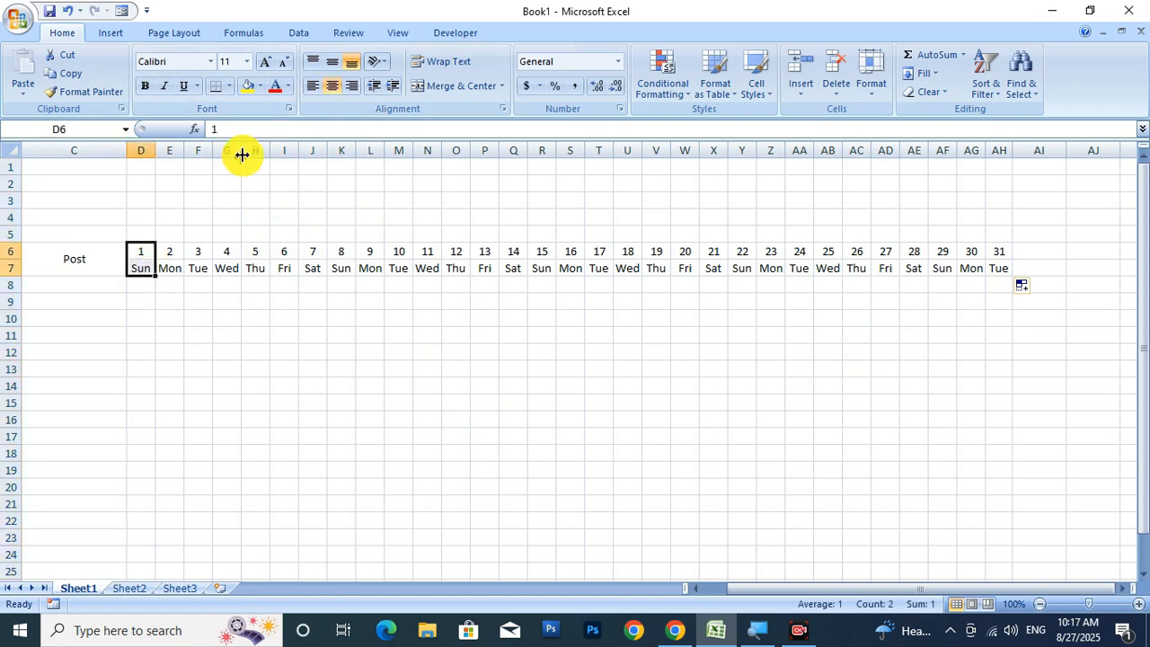
left_click(260, 87)
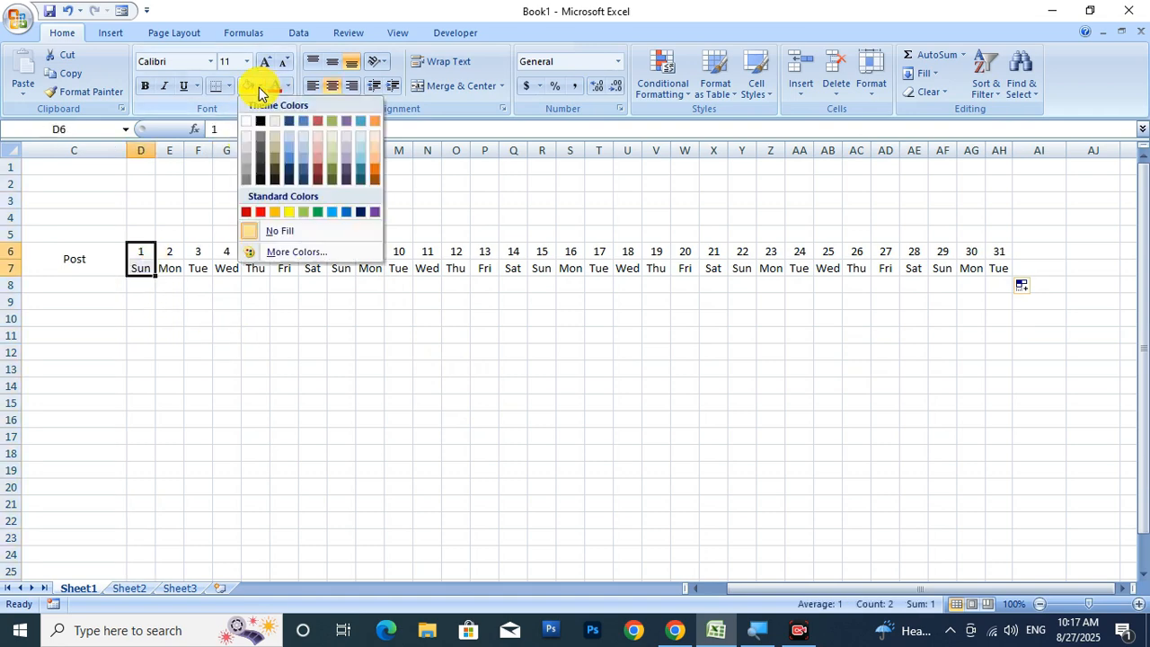
left_click(251, 214)
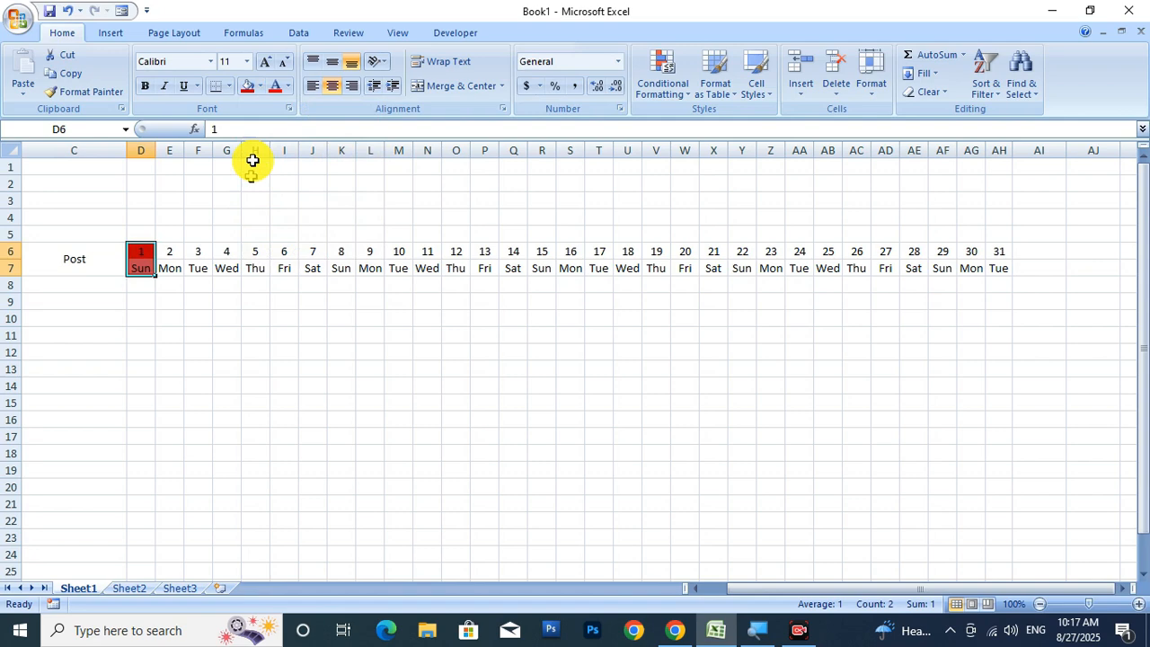
left_click(260, 87)
left_click(261, 212)
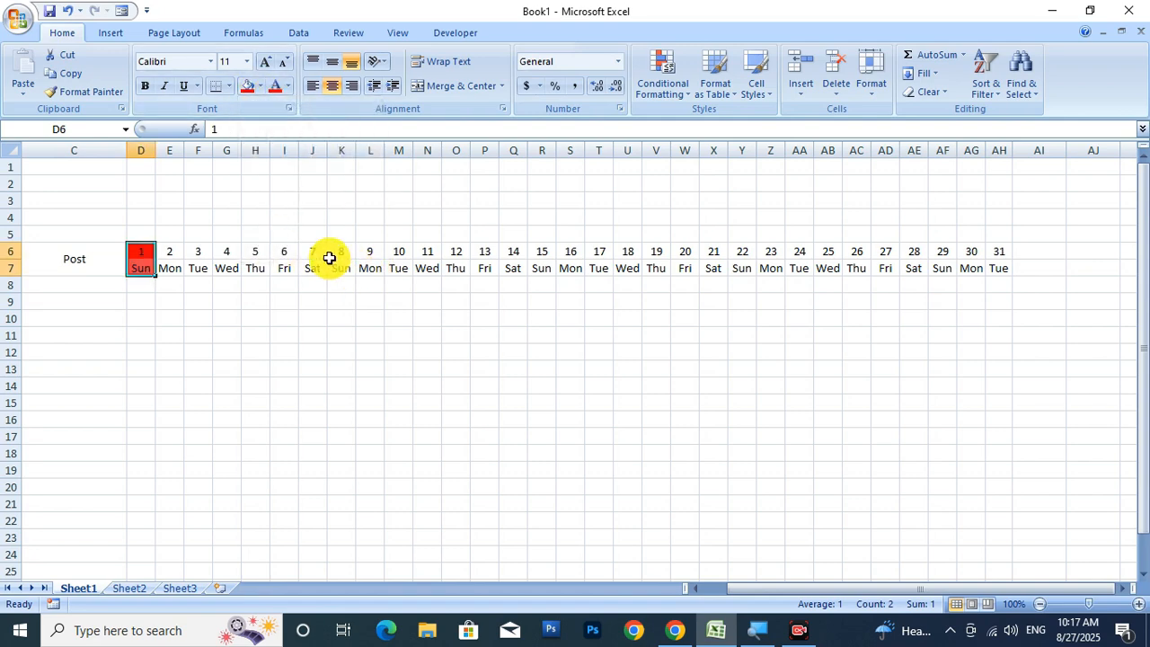
Fill the Sunday cells for days 8, 15, 22 and 29 red as well.
left_click_drag(344, 254, 345, 267)
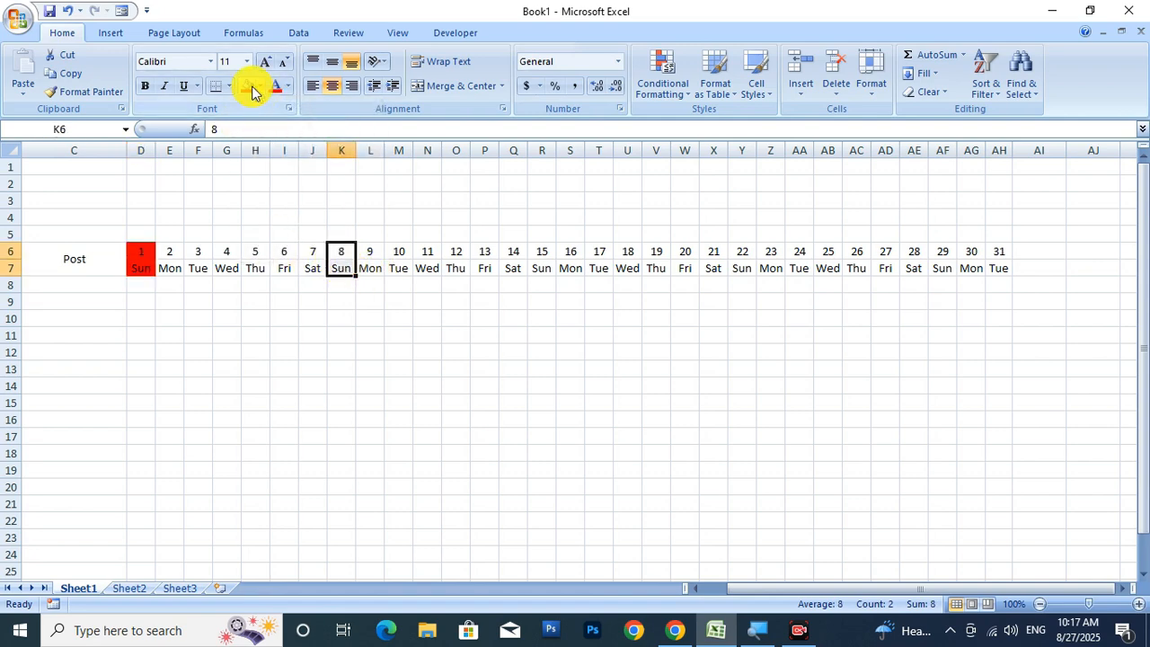
left_click_drag(535, 252, 538, 267)
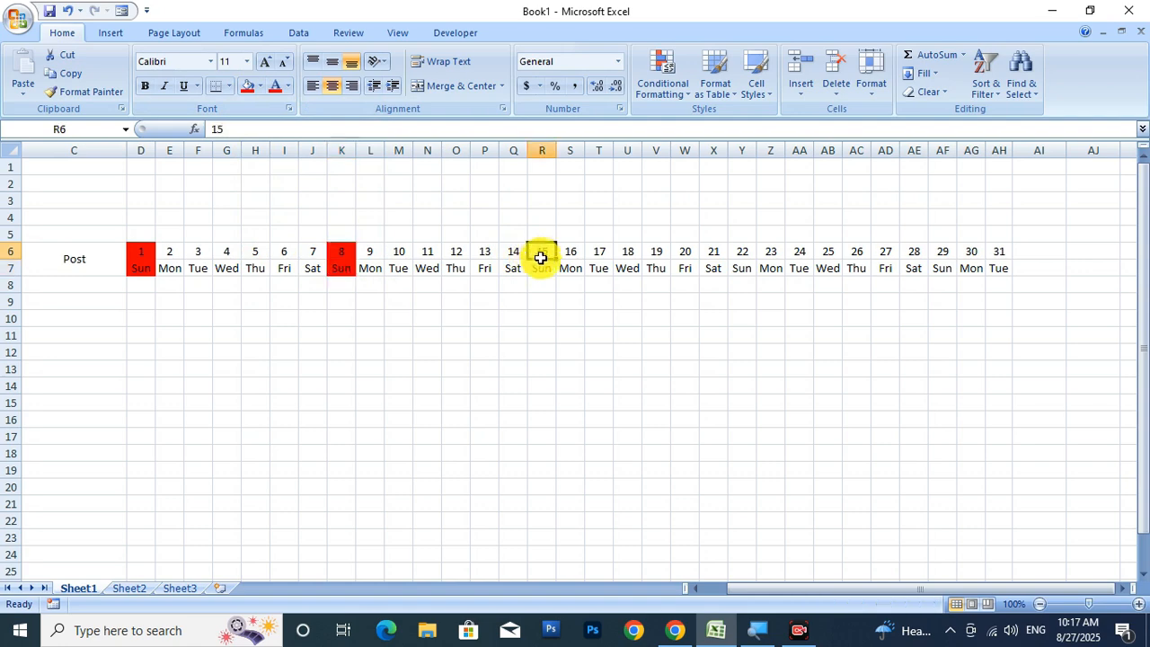
left_click(247, 86)
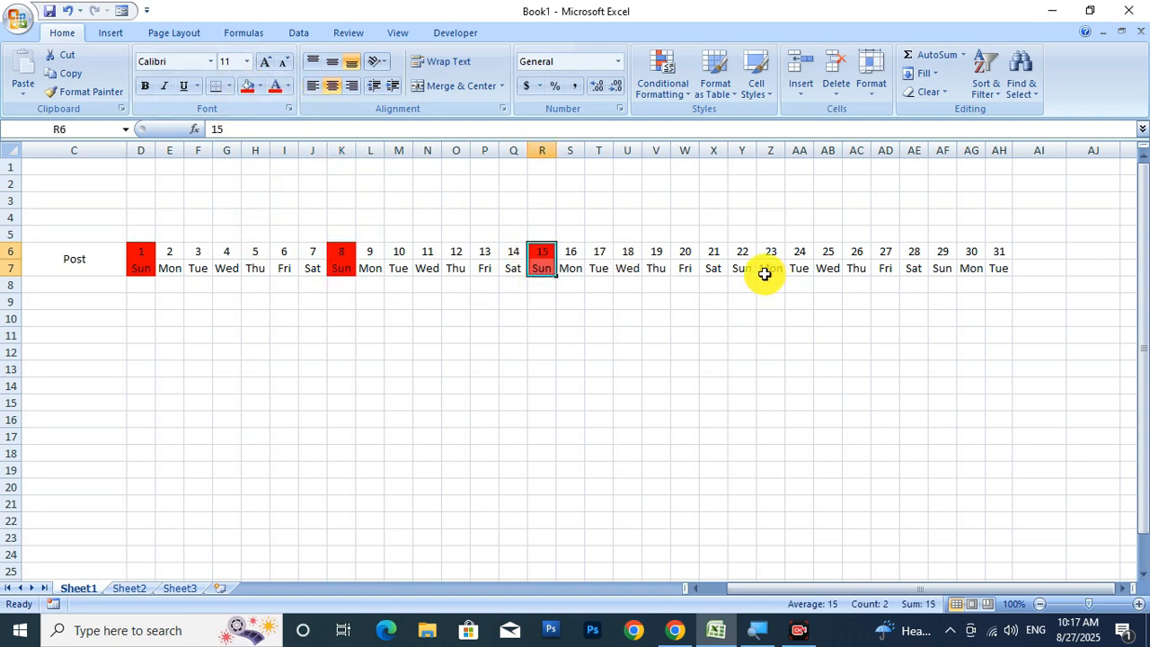
left_click_drag(733, 253, 743, 268)
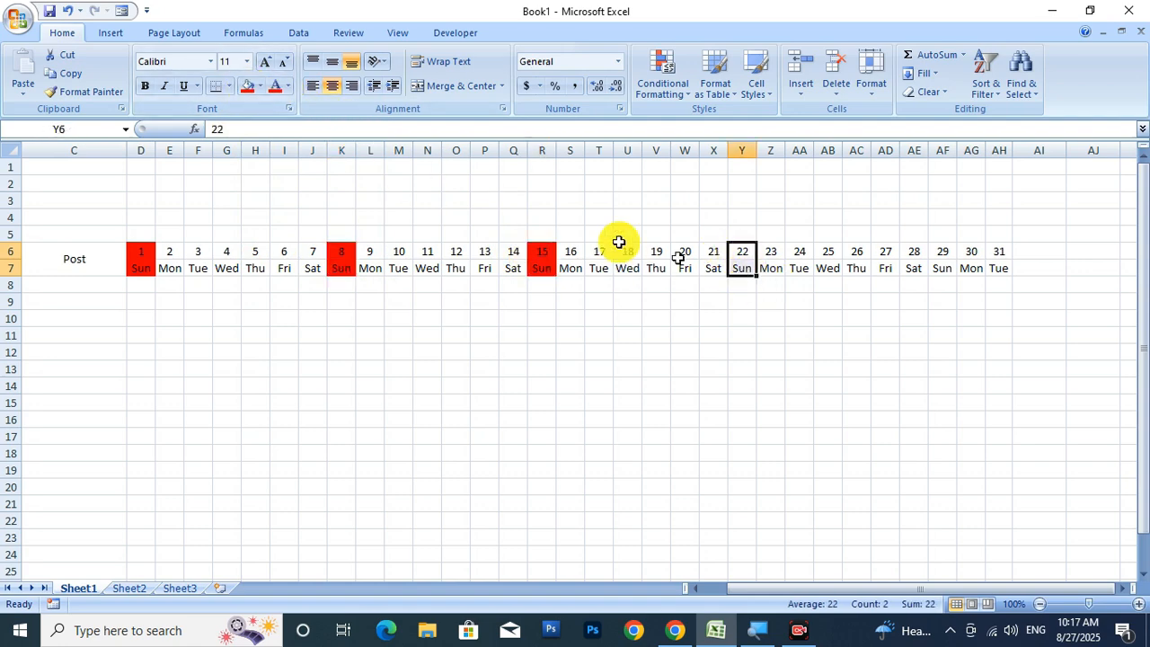
left_click(247, 85)
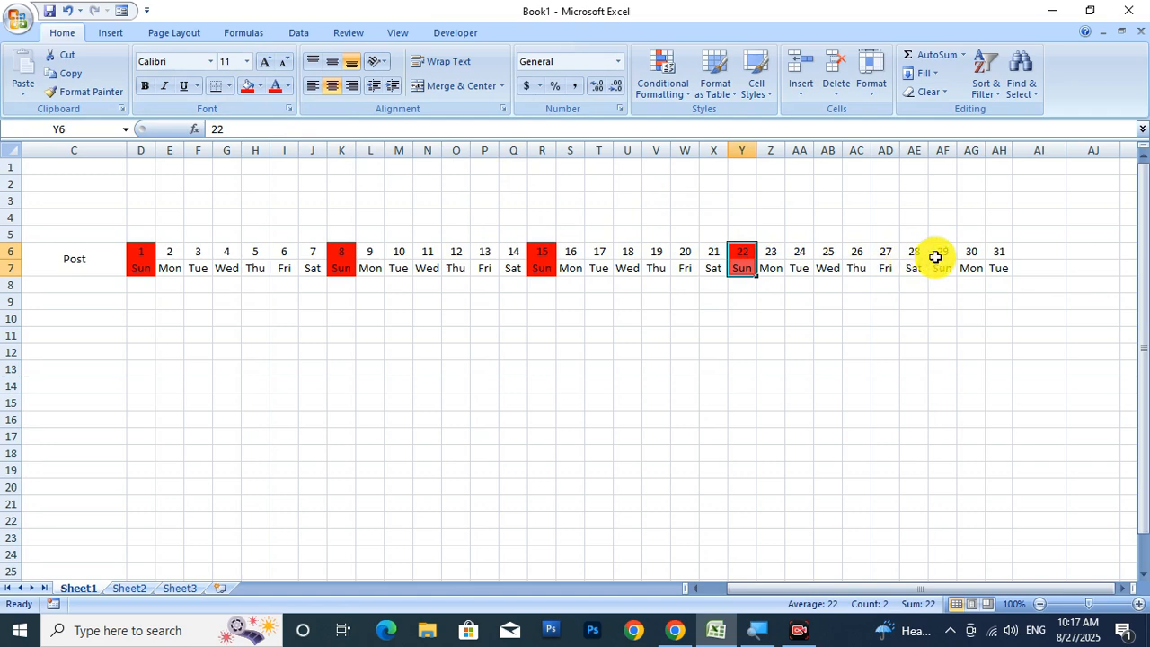
left_click_drag(936, 257, 942, 268)
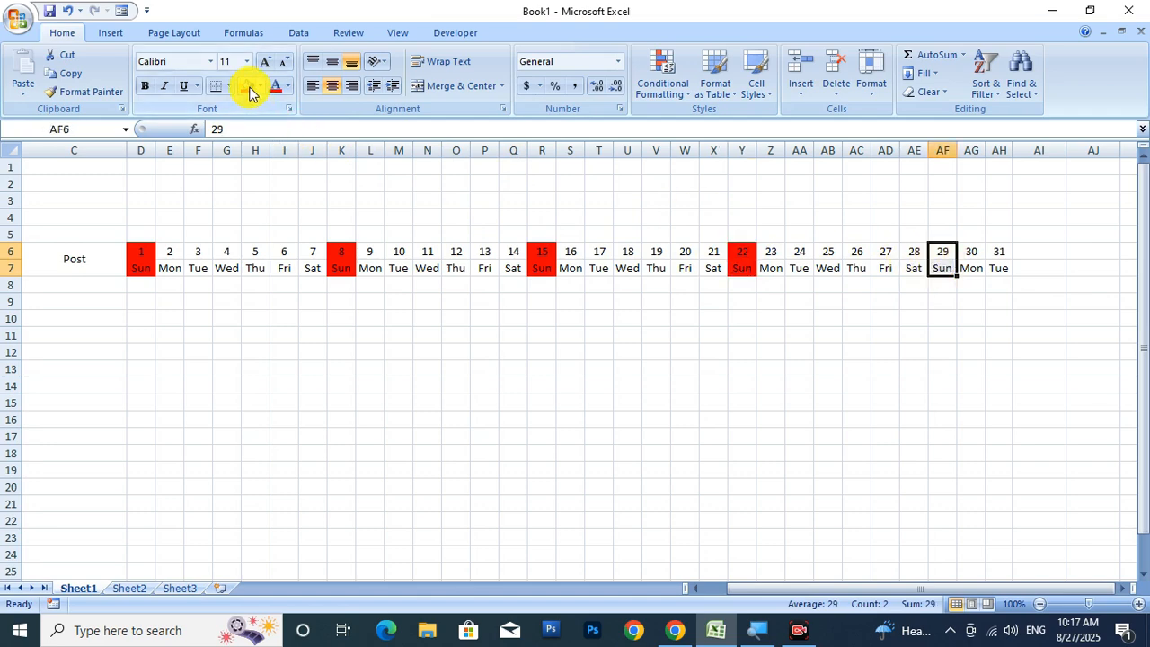
left_click(599, 386)
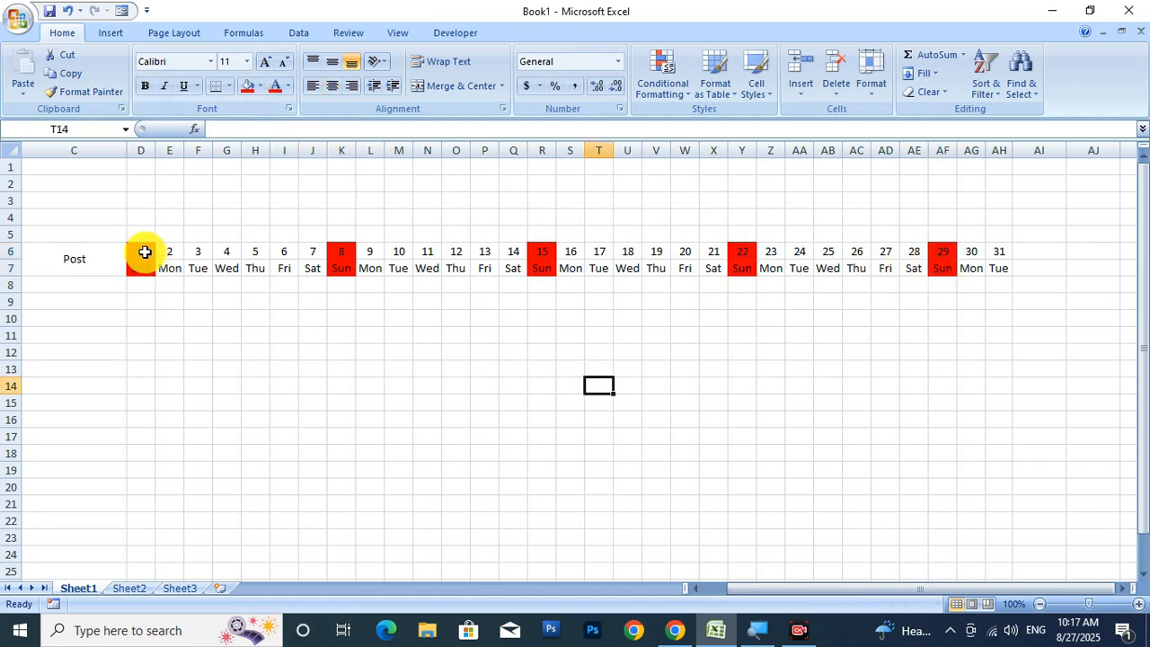
Fill date cells 2–7 and 9–14 with Dark Blue, Text 2, Darker 25%.
left_click_drag(162, 250, 303, 264)
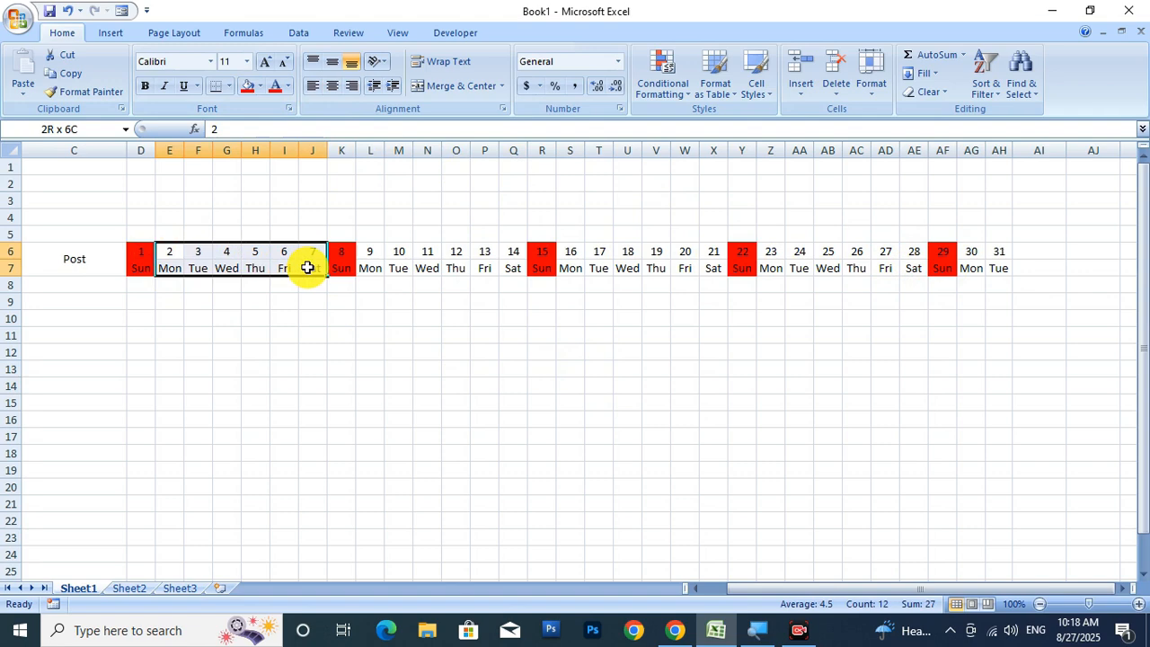
left_click(261, 87)
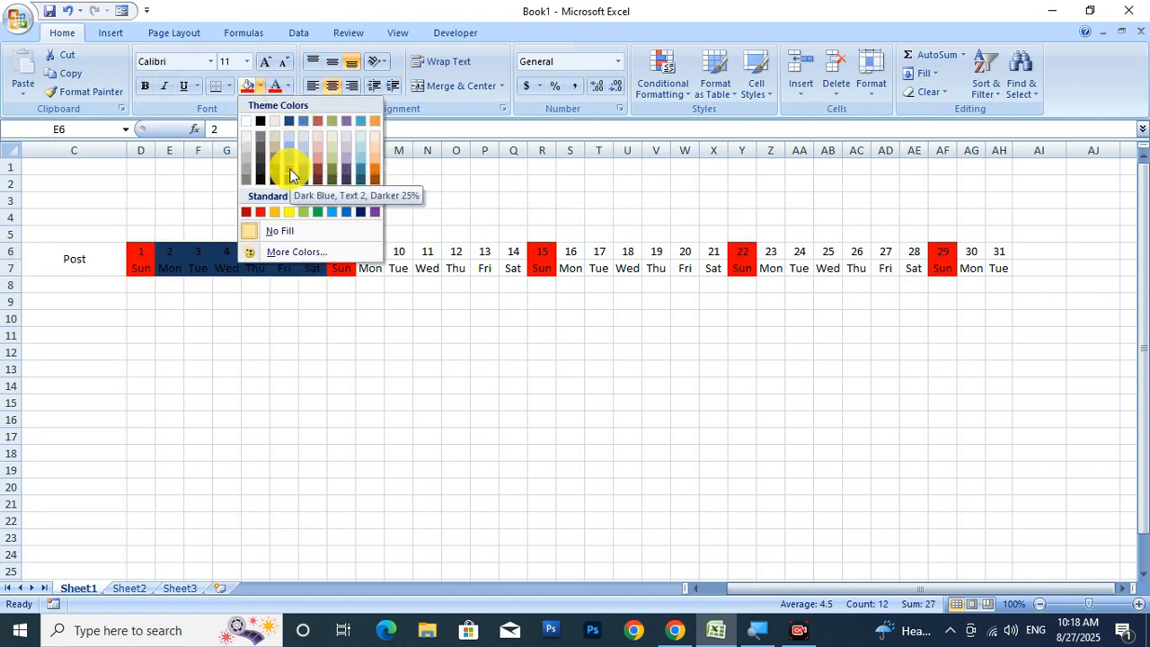
left_click(289, 169)
left_click_drag(374, 252, 498, 267)
left_click(247, 86)
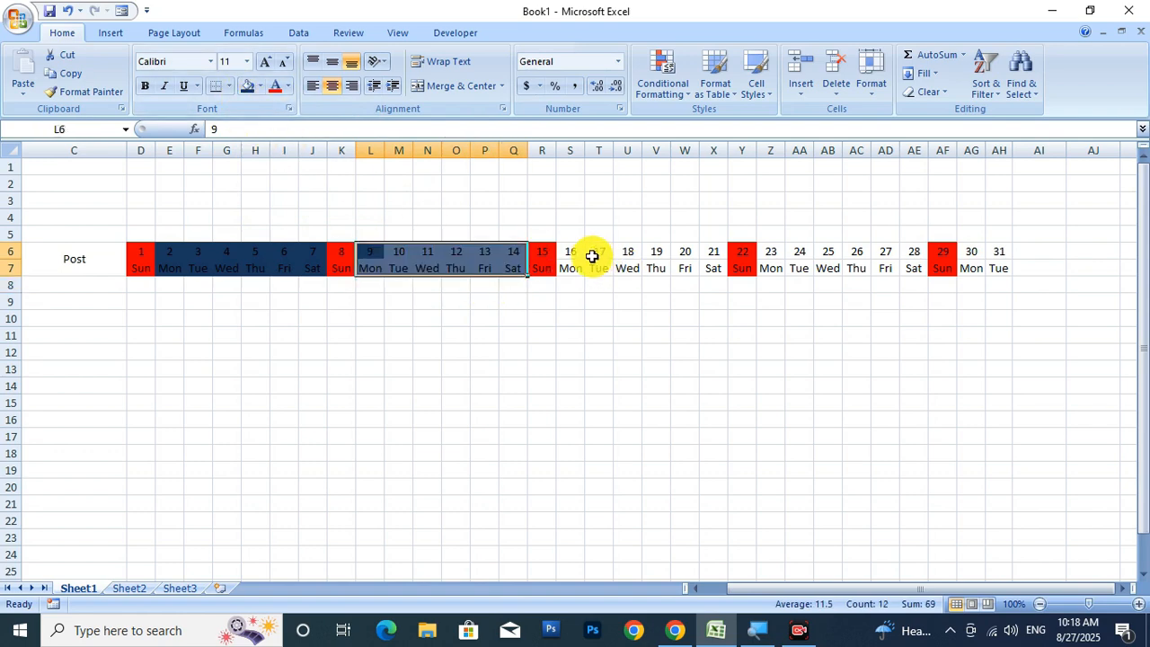
Apply the same dark blue fill to dates 16–21, 23–28 and 30–31.
left_click_drag(570, 253, 921, 273)
left_click(247, 86)
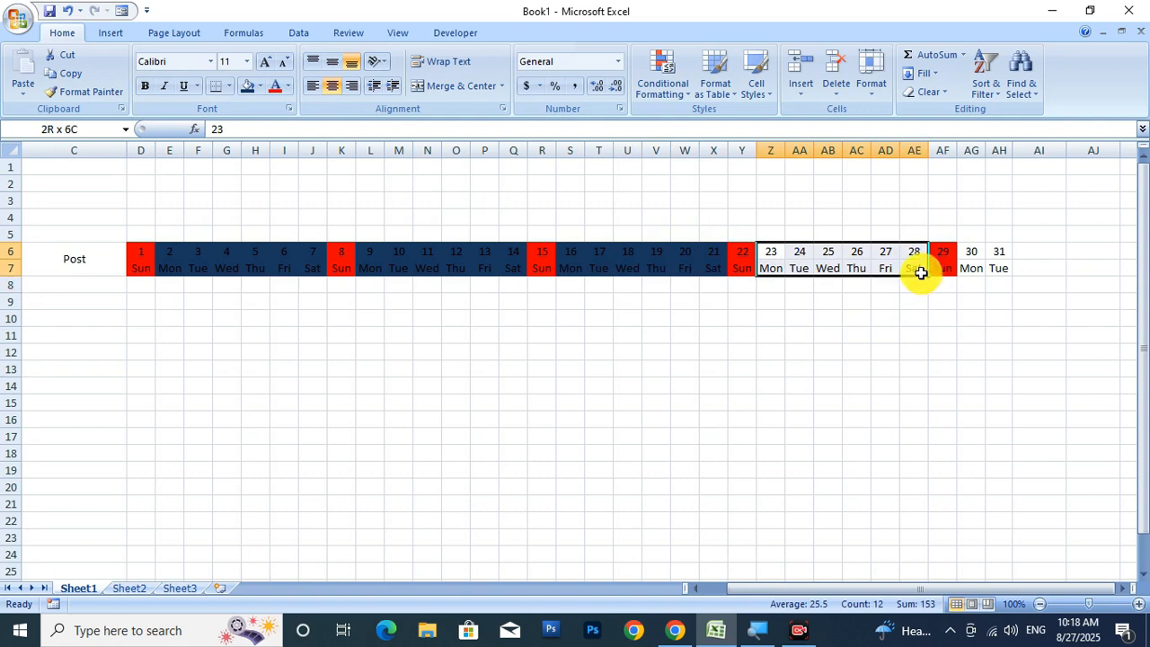
left_click(247, 86)
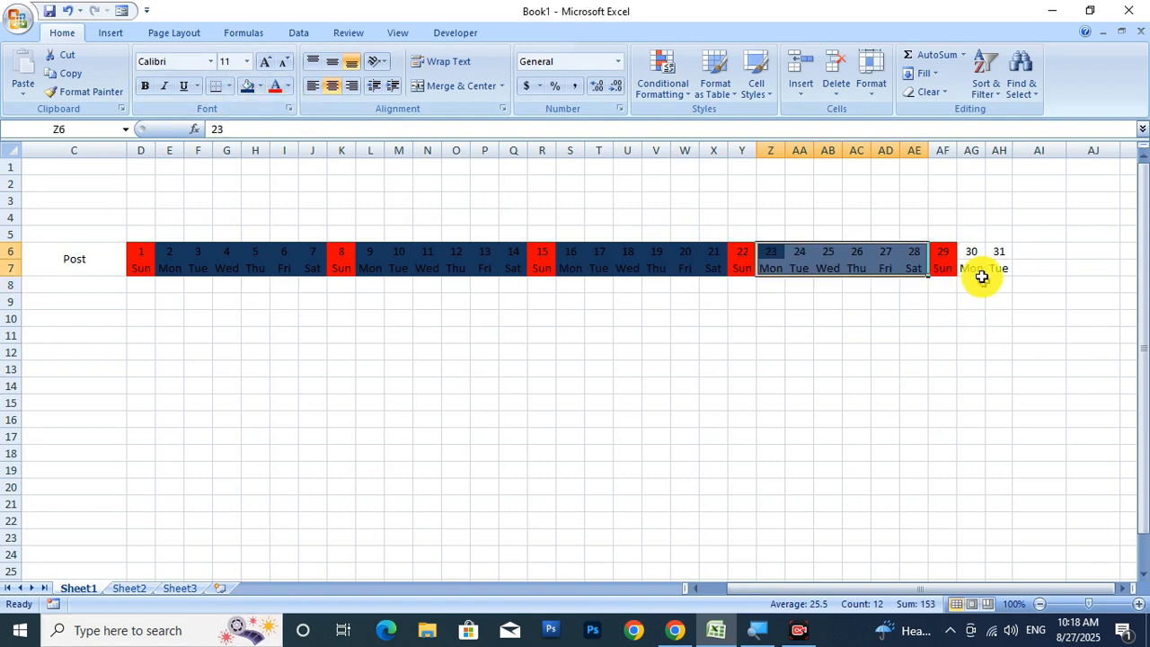
left_click_drag(973, 250, 993, 262)
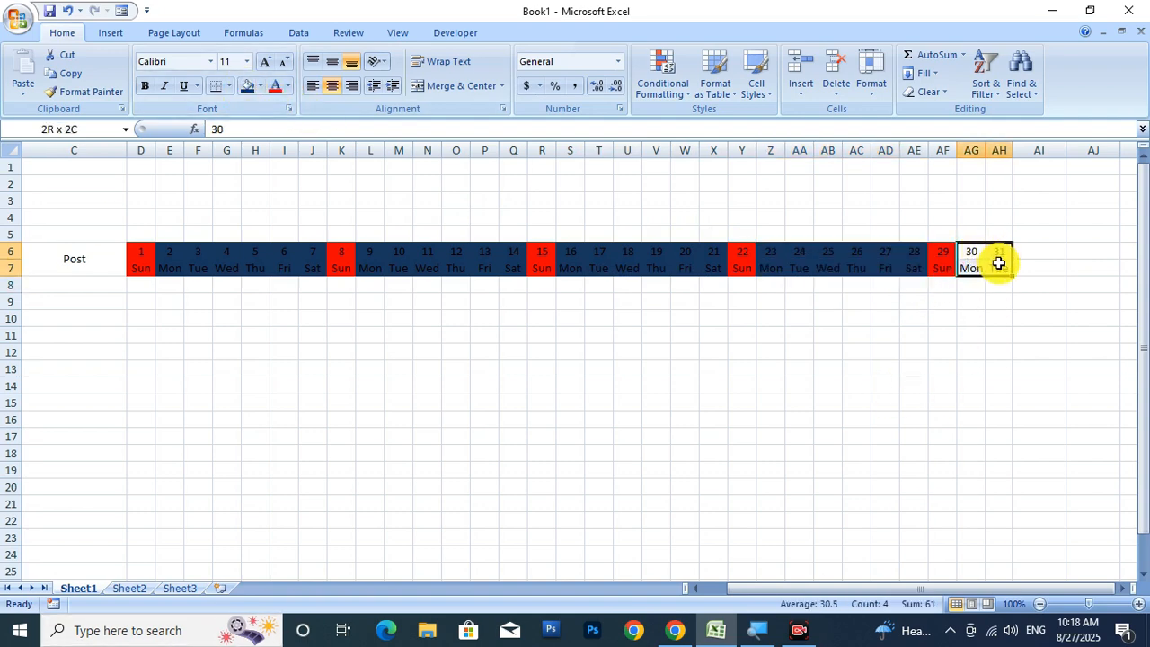
left_click(247, 87)
left_click(859, 415)
left_click_drag(937, 595, 985, 601)
left_click(1038, 256)
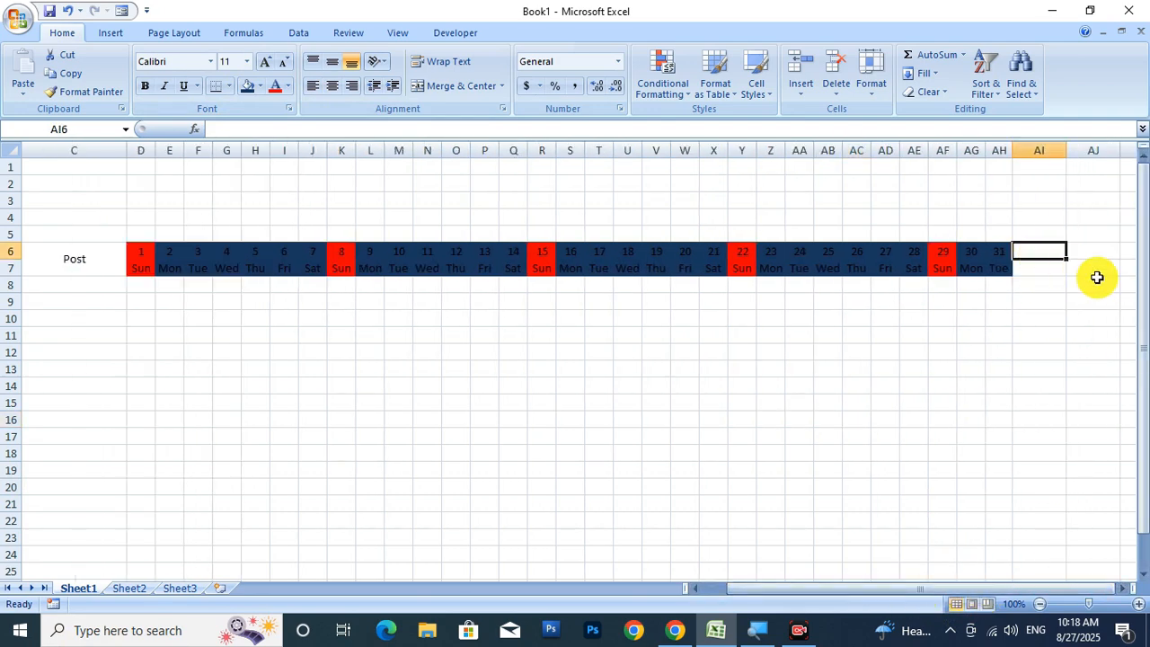
type("Present")
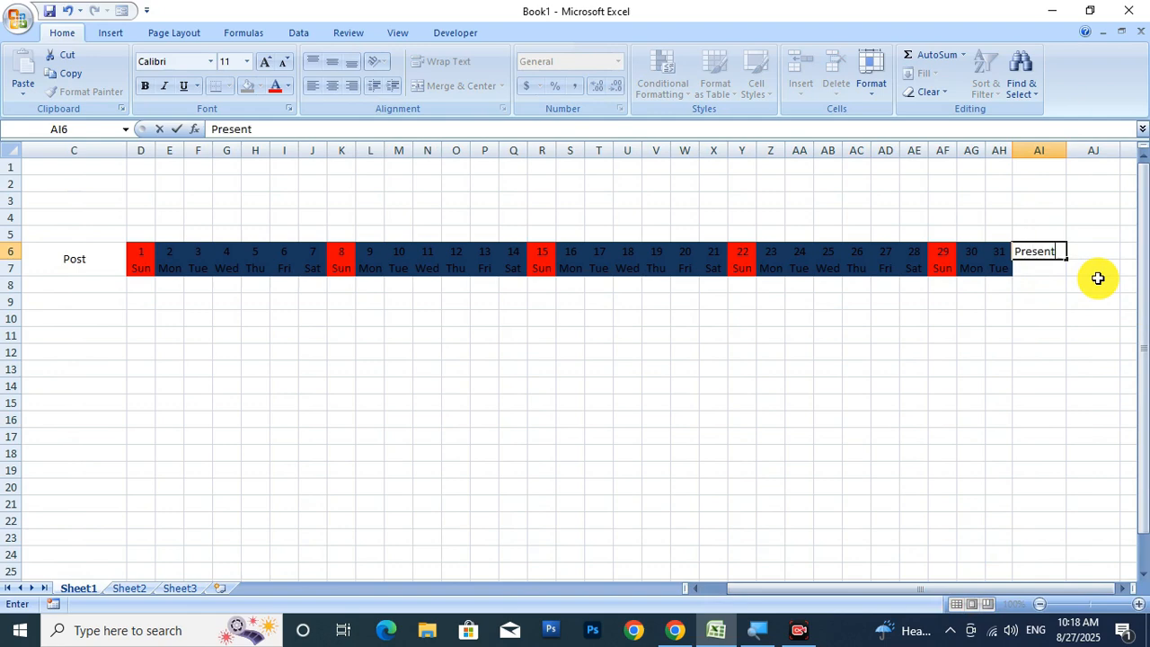
Enter the headings Present, Absent and Holiday in AI6:AK6.
key("Tab")
type("Ab")
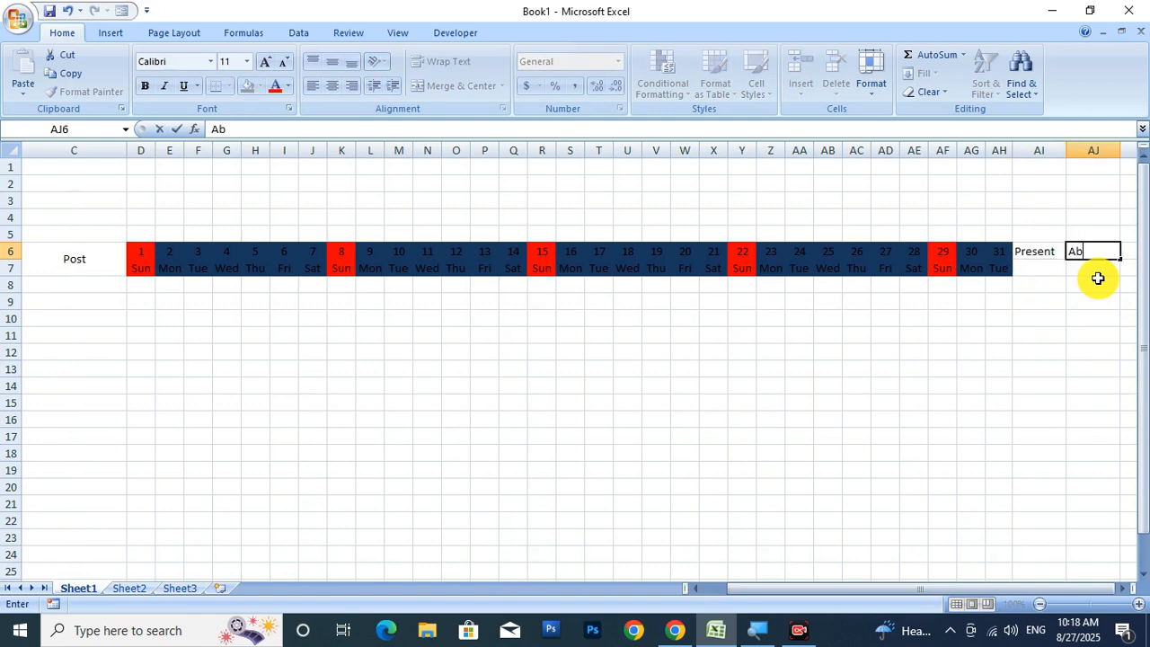
key("Tab")
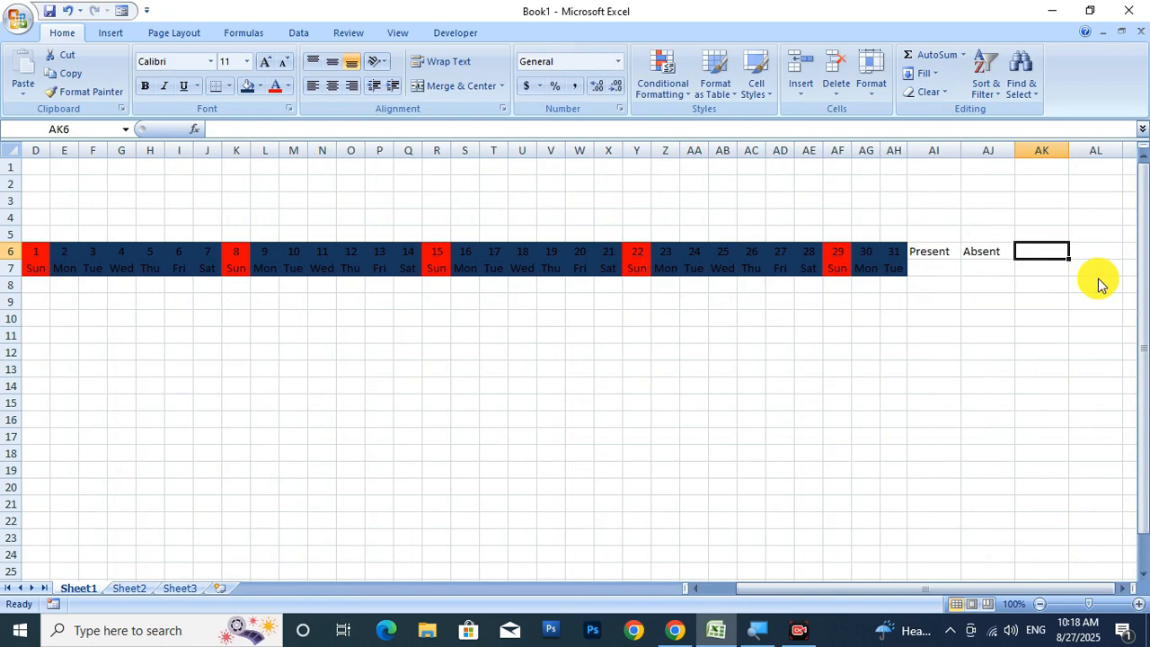
type("Ho")
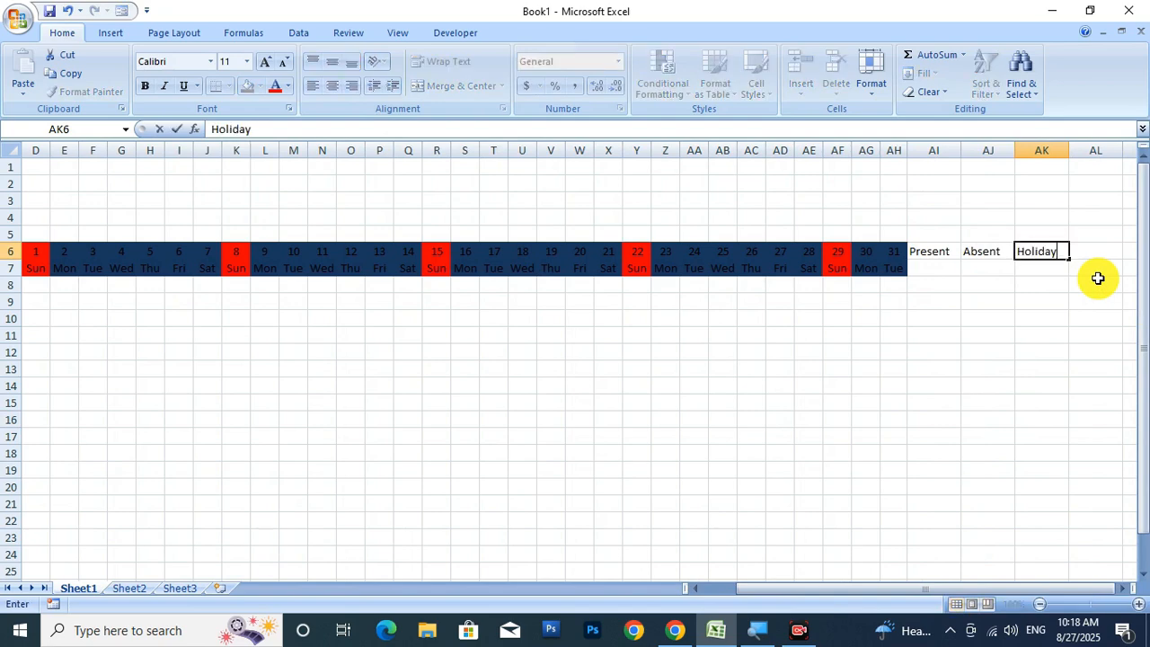
type("liday")
left_click(1003, 365)
Merge & Center Present, Absent and Holiday each across rows 6–7.
left_click_drag(935, 253, 935, 268)
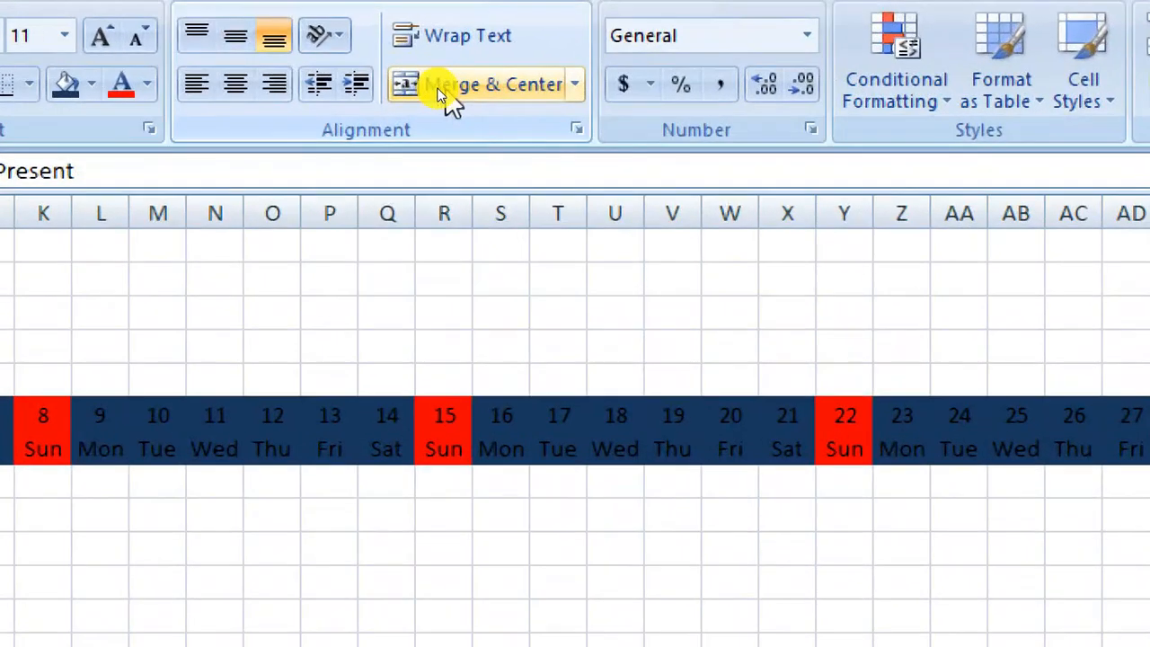
left_click(430, 88)
left_click_drag(989, 255, 1042, 268)
left_click(458, 88)
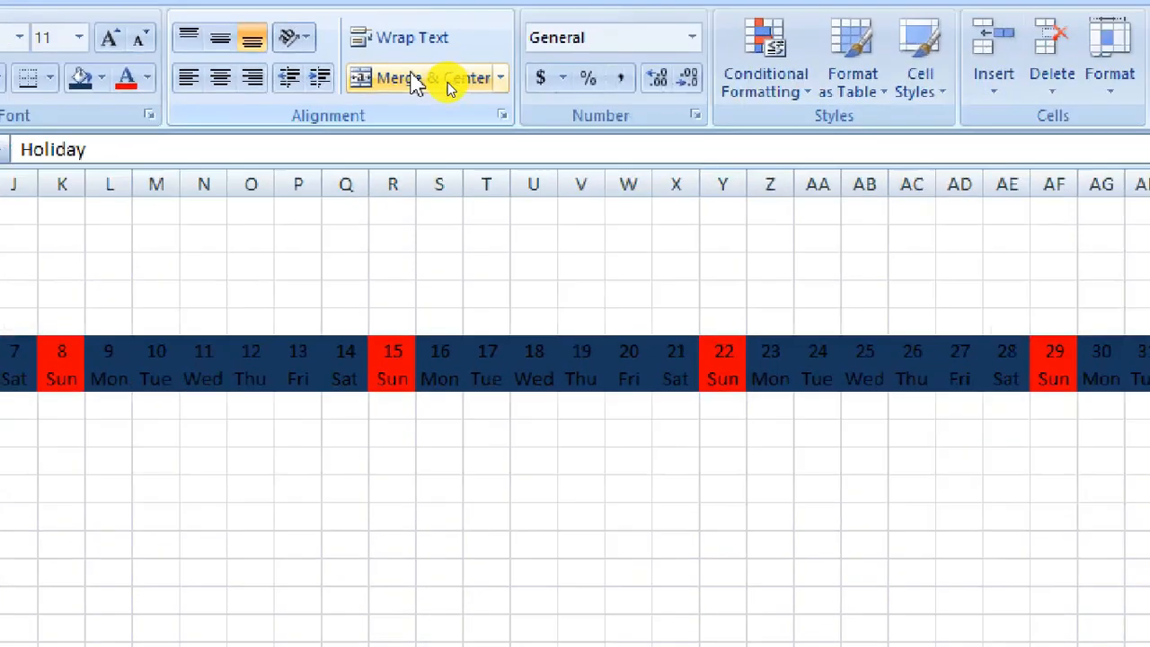
left_click(448, 82)
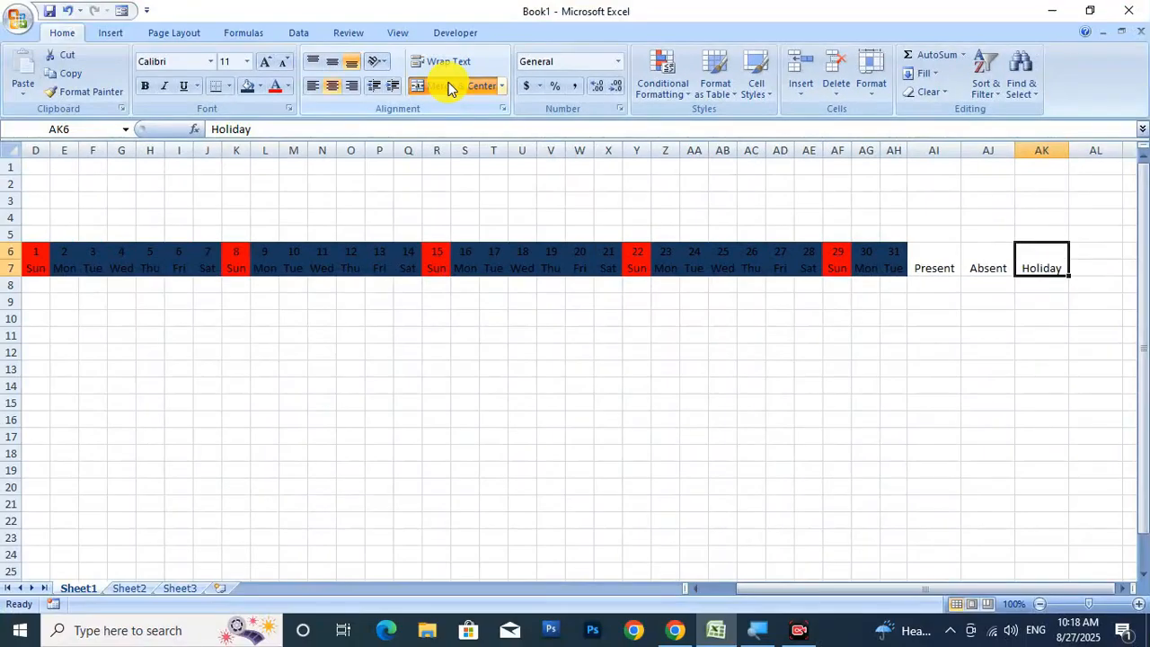
left_click(970, 370)
Middle-align, center and bold the Present, Absent and Holiday headings.
left_click_drag(940, 265, 1061, 268)
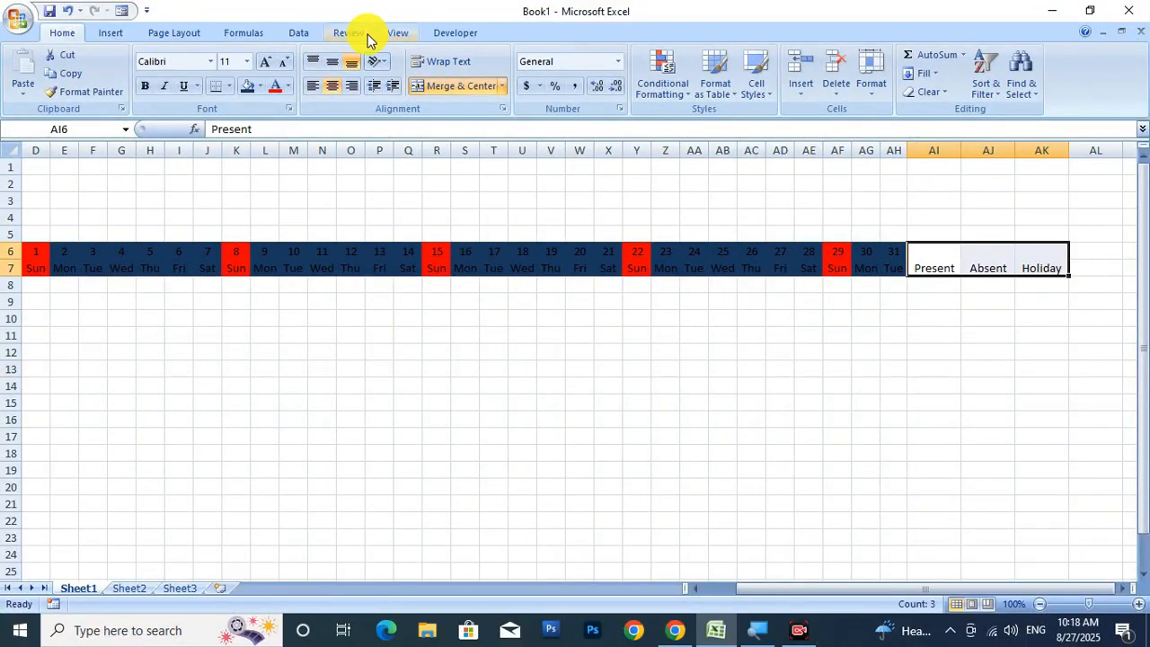
left_click(331, 85)
left_click(332, 61)
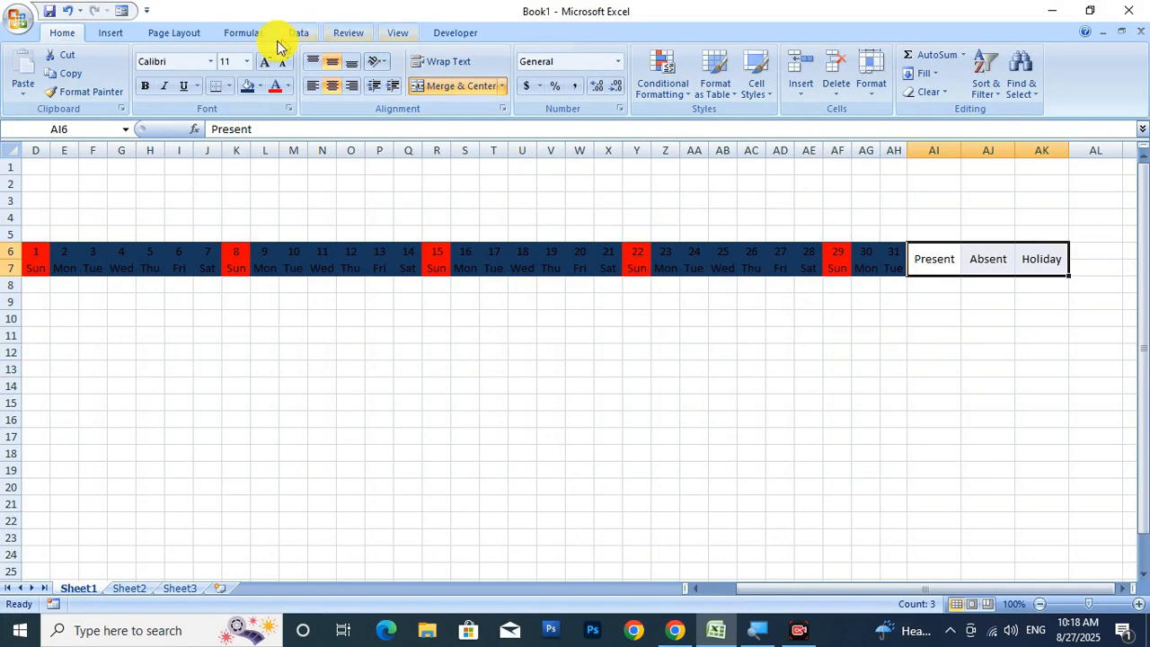
left_click(148, 87)
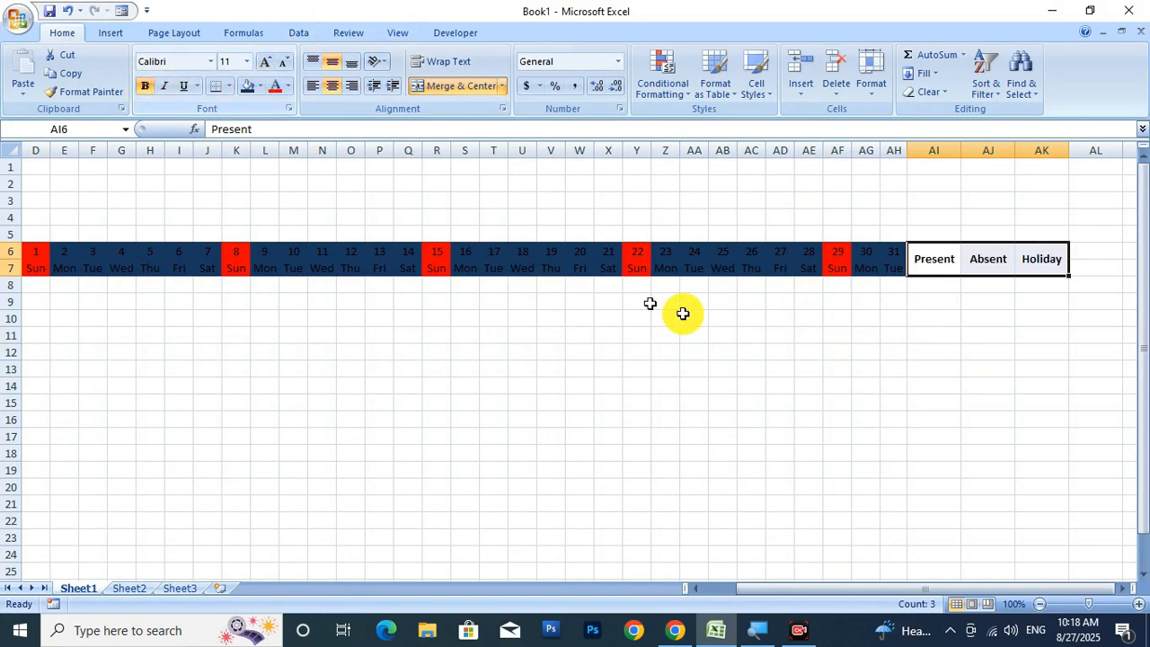
left_click_drag(854, 592, 822, 591)
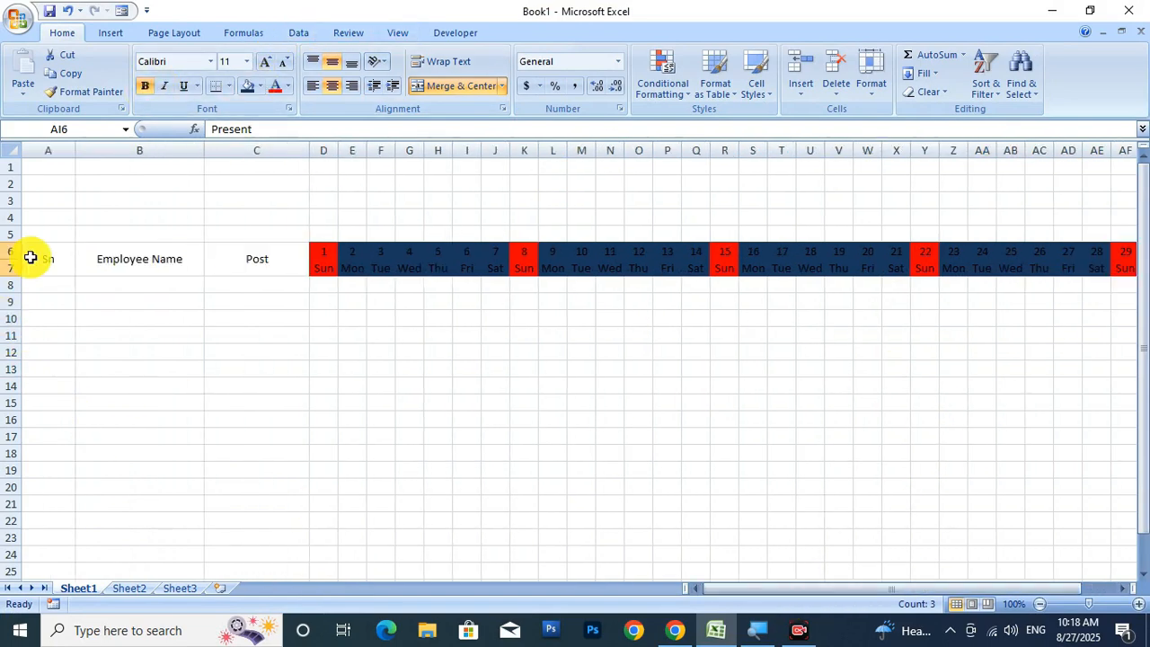
Bold the Sn, Employee Name and Post headers in A6:C7.
left_click_drag(28, 256, 222, 263)
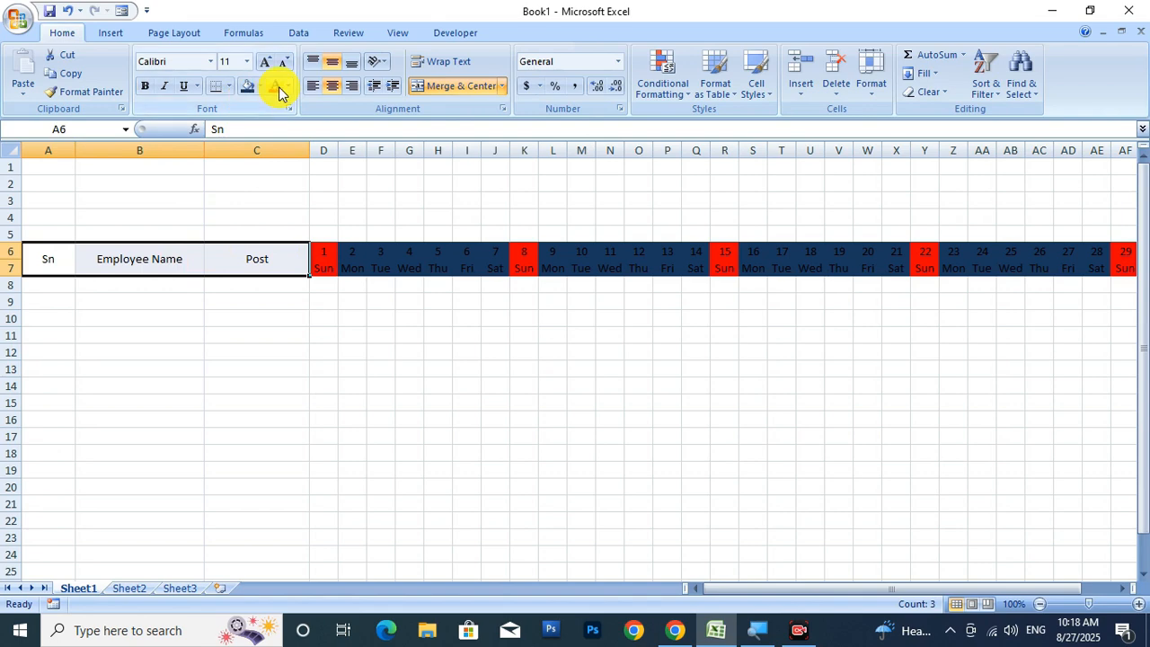
left_click(145, 86)
left_click(324, 332)
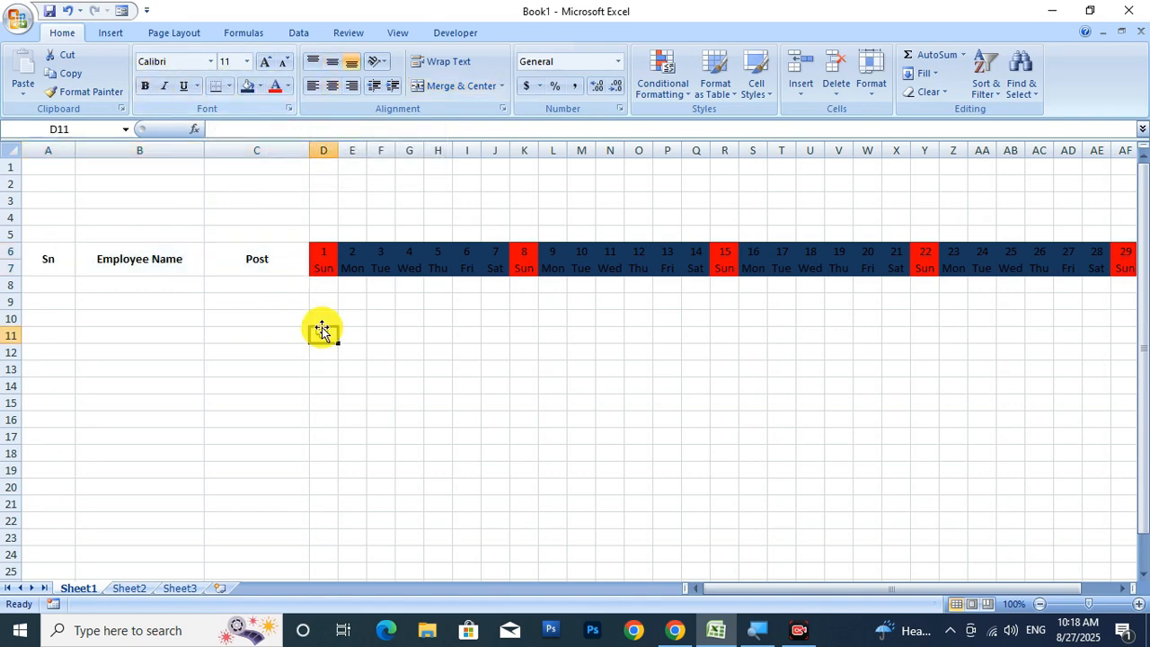
Make the date and weekday text in D6:AH7 white.
left_click_drag(333, 247, 998, 267)
left_click(287, 85)
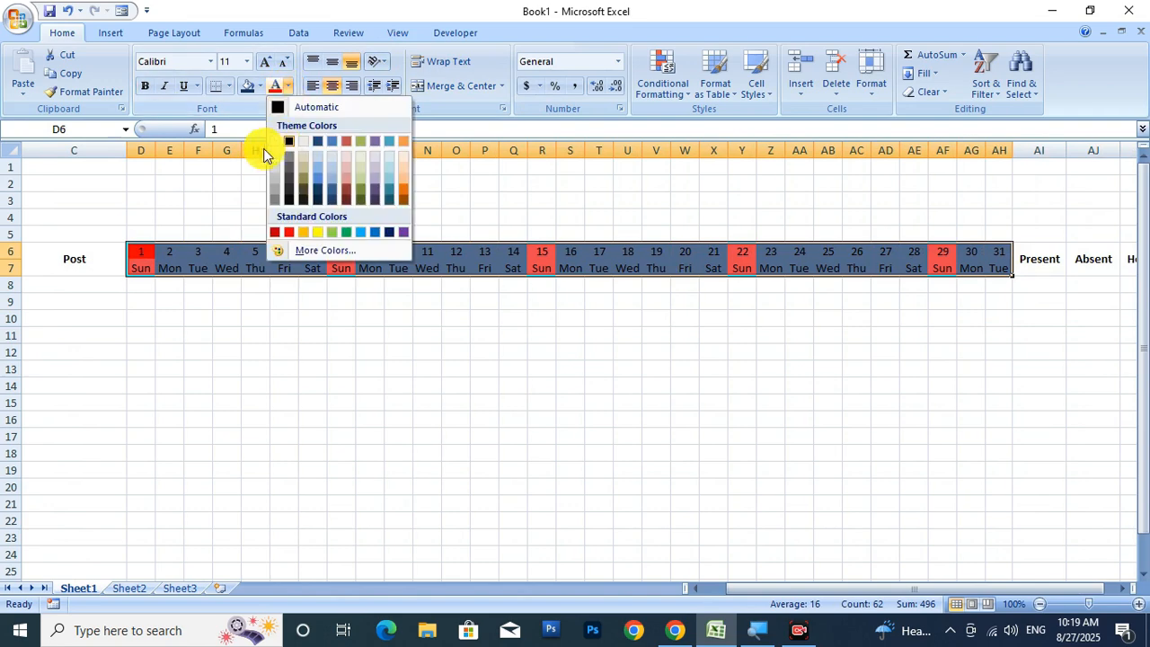
left_click(274, 139)
left_click(599, 404)
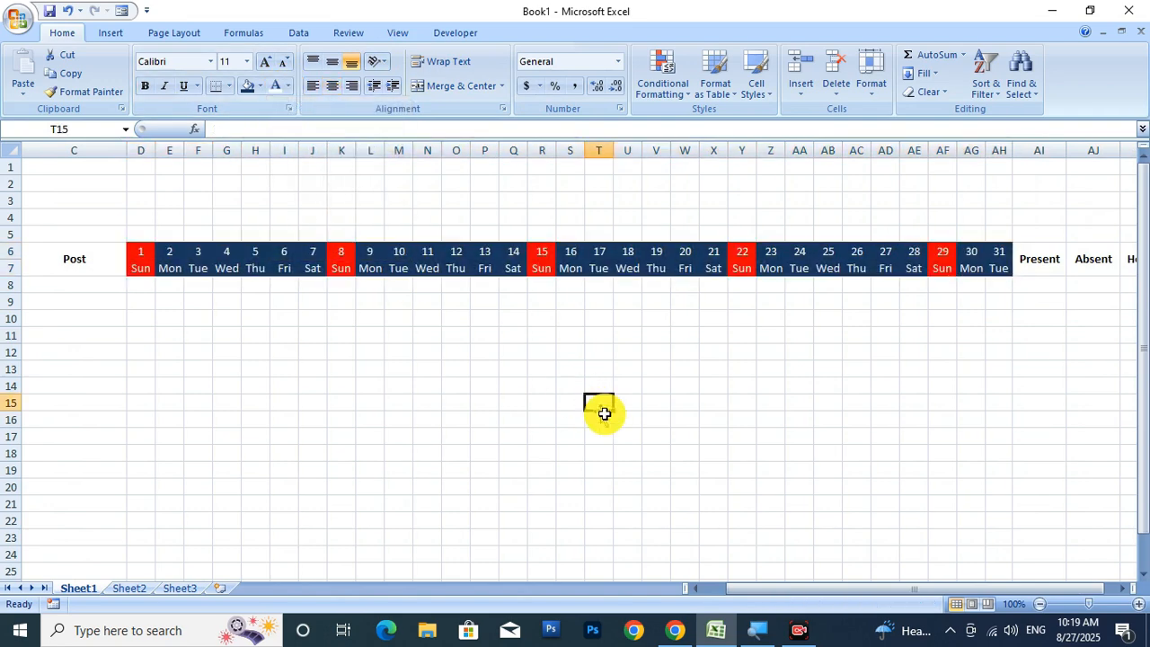
mouse_move(901, 599)
left_mouse_down()
mouse_move(847, 598)
mouse_move(929, 598)
mouse_move(881, 599)
left_mouse_up()
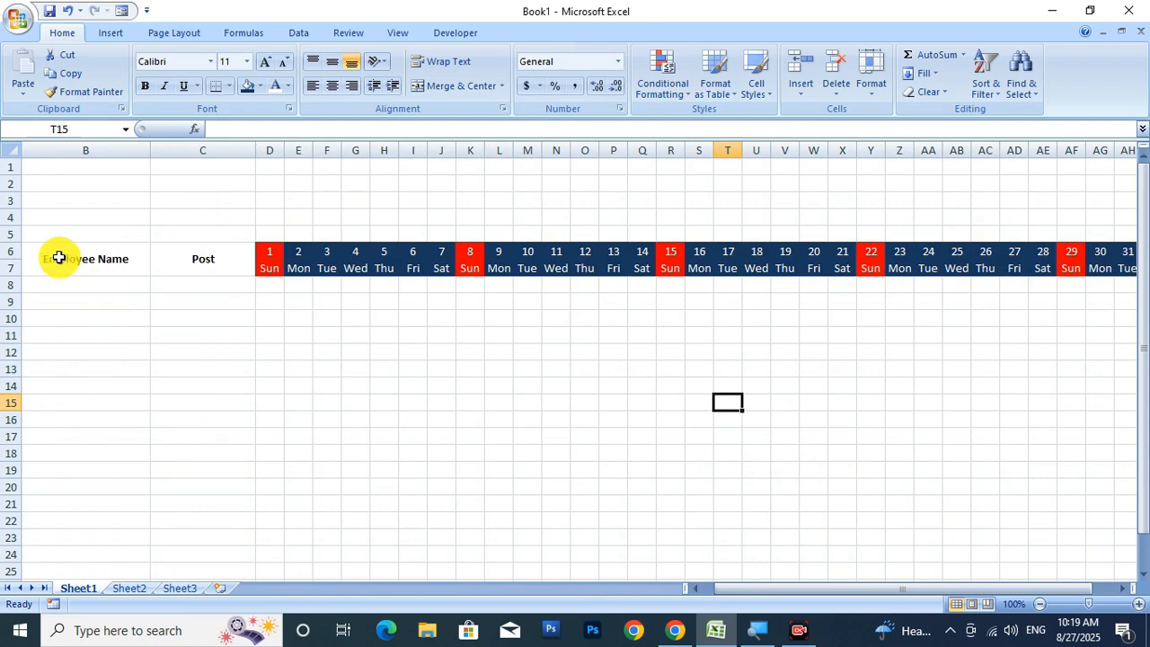
Apply All Borders to the whole table A6:AK22.
left_click_drag(57, 259, 1048, 273)
left_click(229, 86)
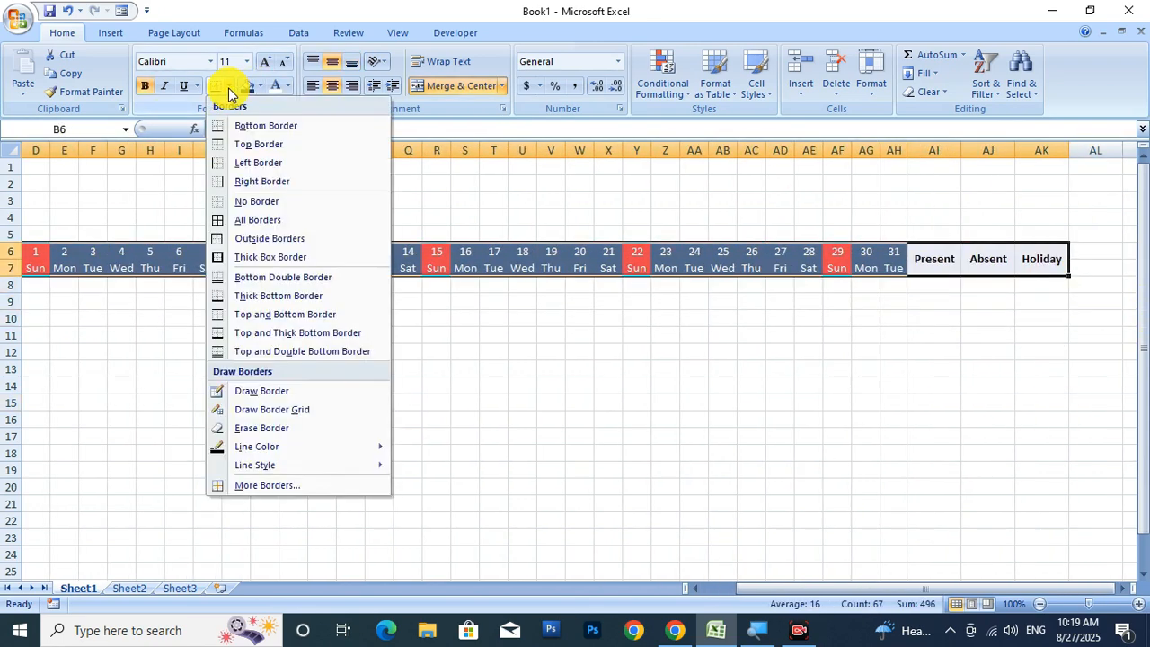
left_click(508, 382)
left_click_drag(775, 591, 735, 595)
left_click_drag(68, 256, 1057, 523)
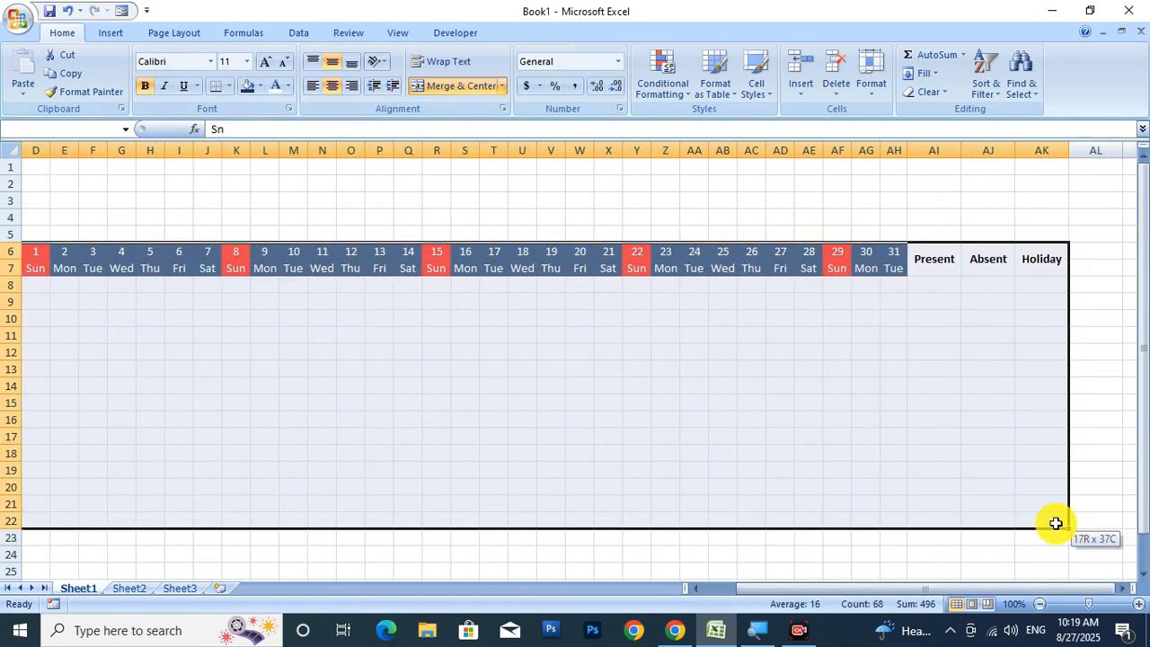
left_click(231, 87)
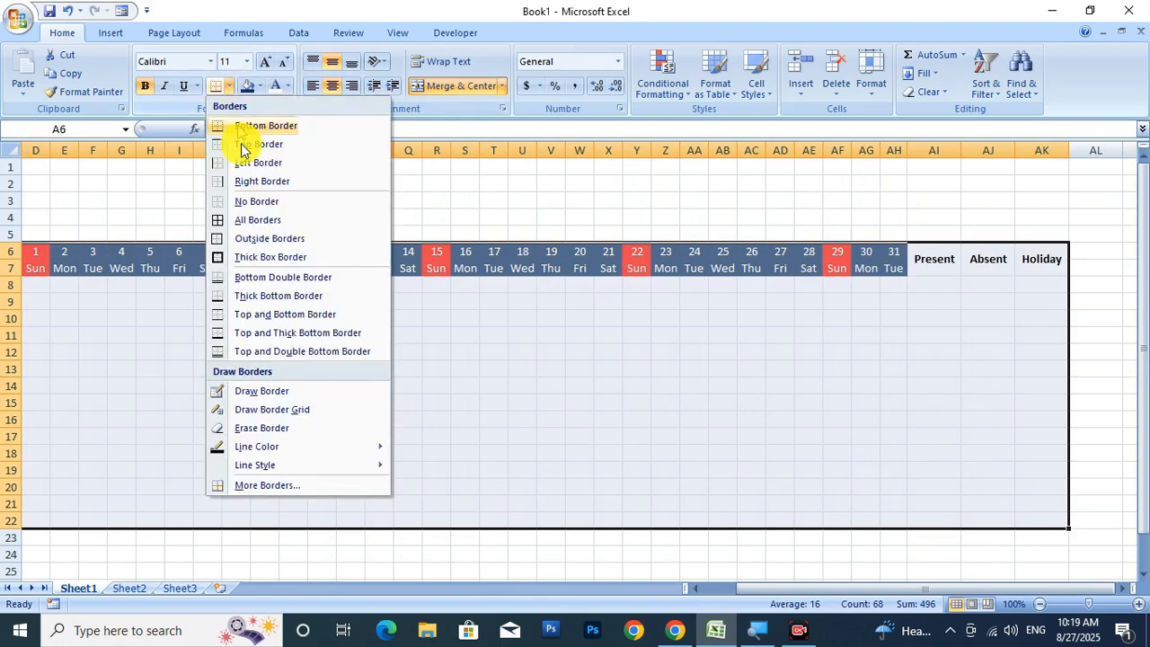
left_click(258, 223)
left_click_drag(733, 589, 728, 597)
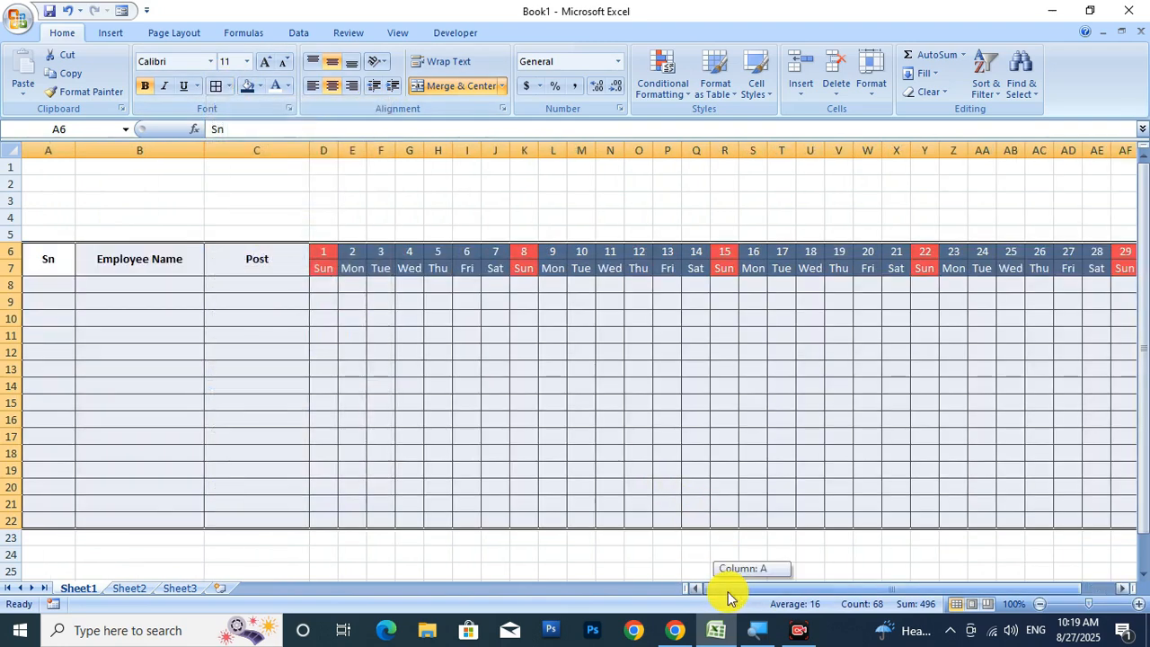
left_click(609, 536)
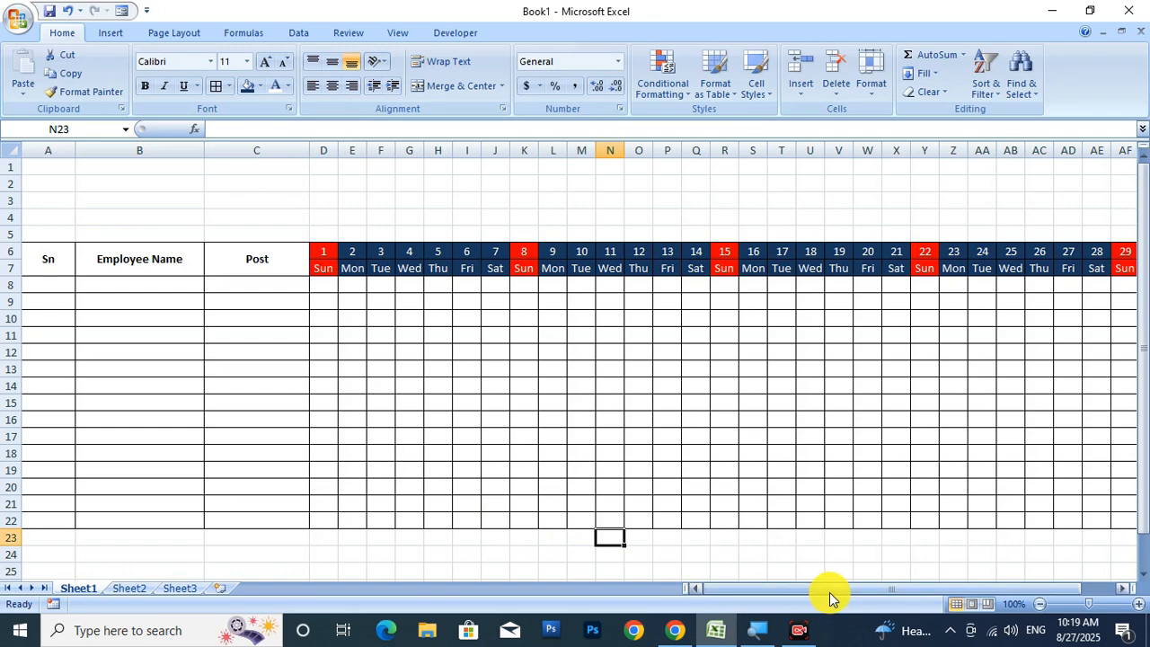
mouse_move(829, 593)
left_mouse_down()
mouse_move(904, 596)
mouse_move(823, 598)
left_mouse_up()
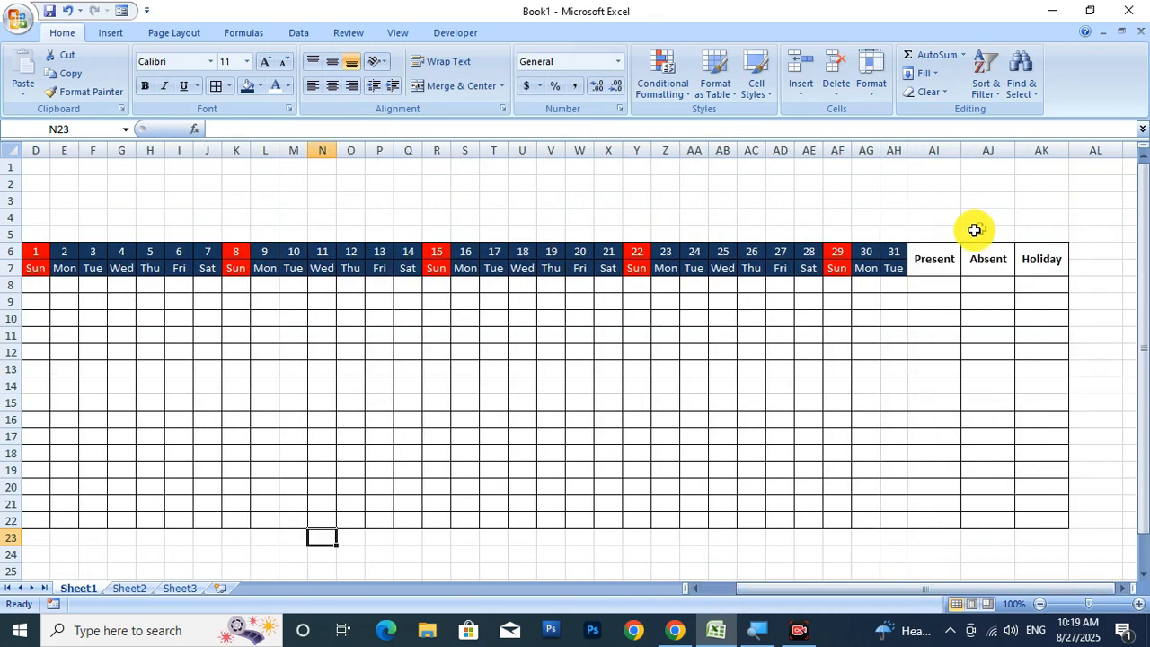
left_click_drag(941, 260, 1030, 256)
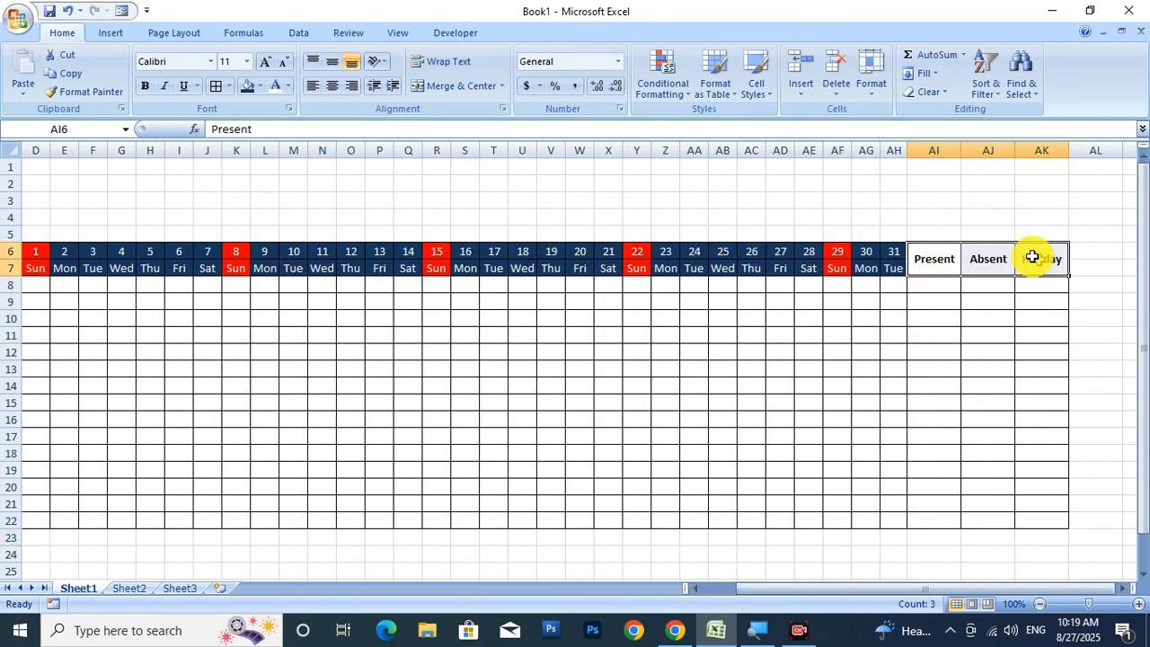
Fill the Present, Absent and Holiday headers light green.
left_click(261, 86)
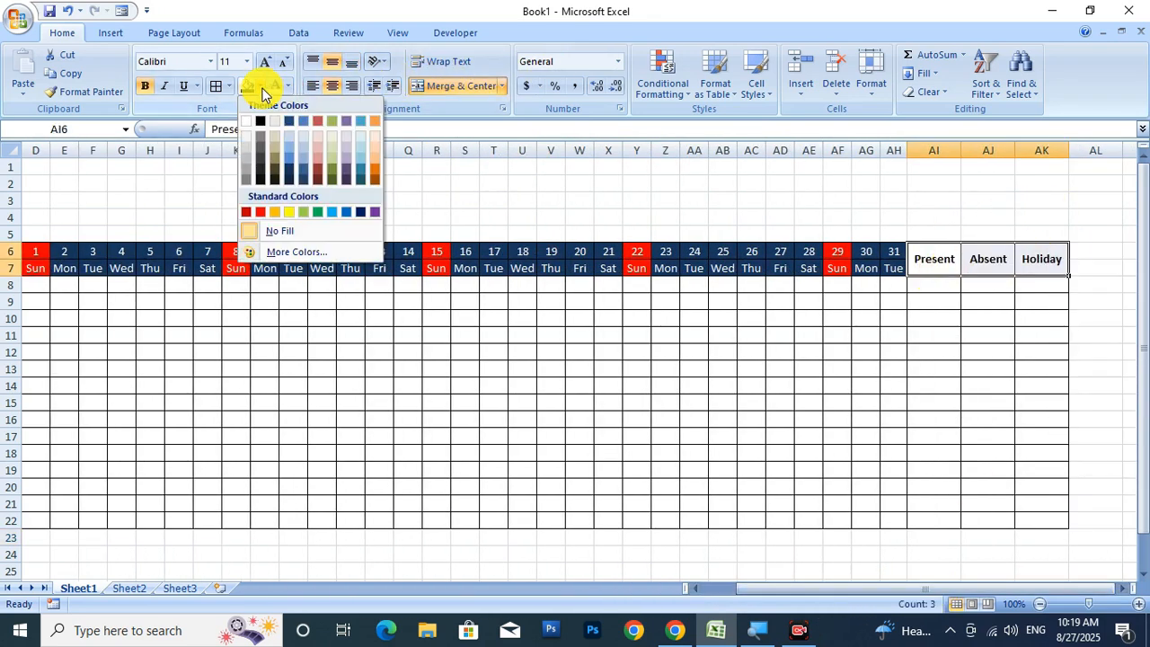
left_click(331, 159)
left_click(893, 386)
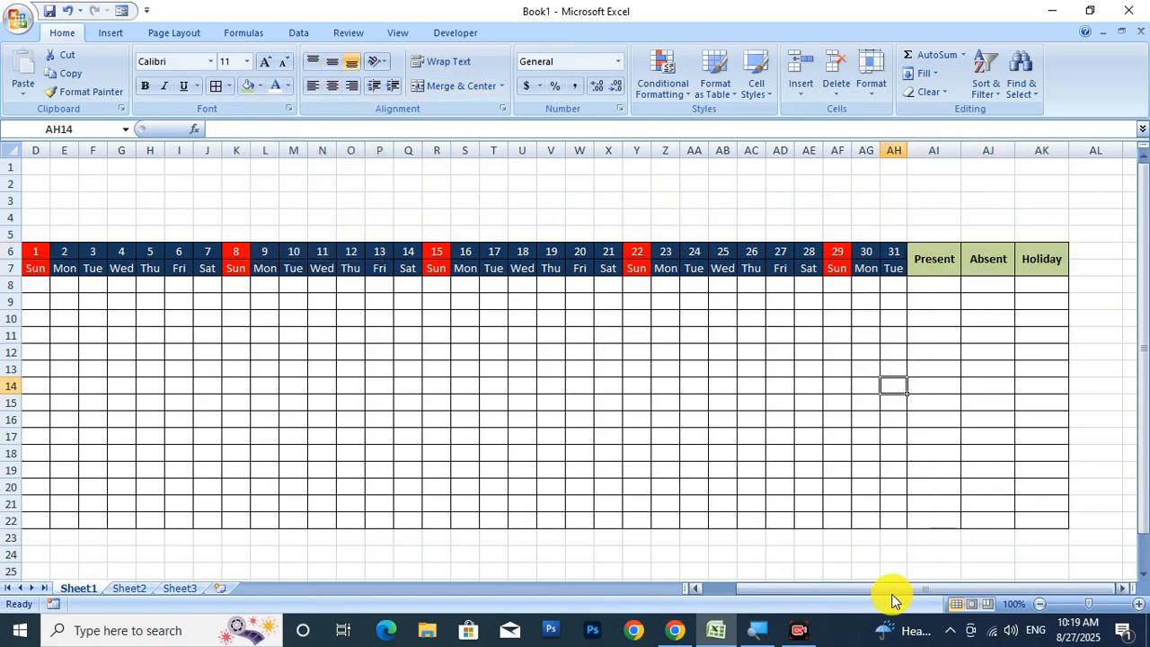
left_click_drag(894, 595, 835, 596)
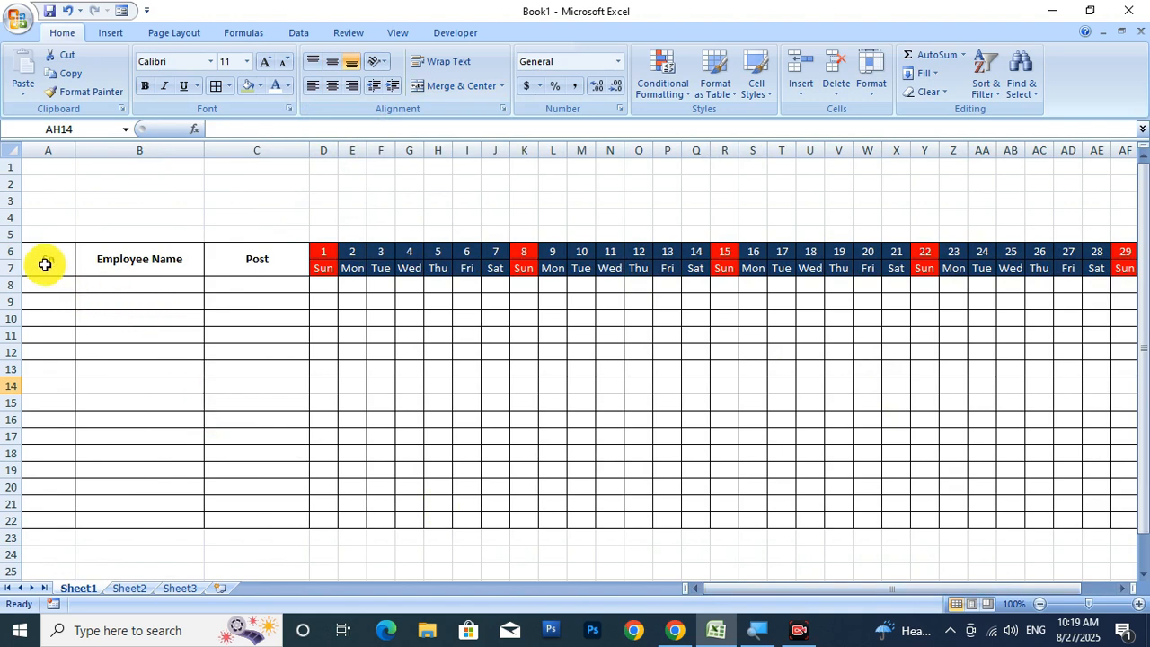
Fill the Sn, Employee Name and Post headers light blue.
left_click_drag(45, 265, 260, 263)
left_click(259, 87)
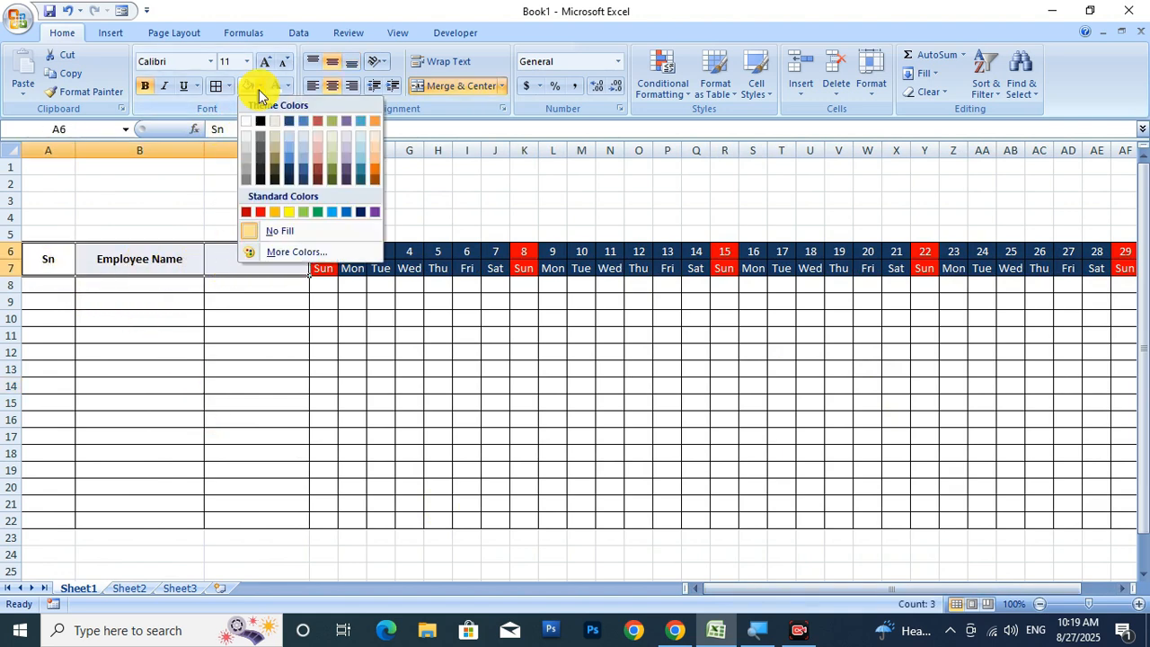
left_click(359, 158)
left_click(380, 403)
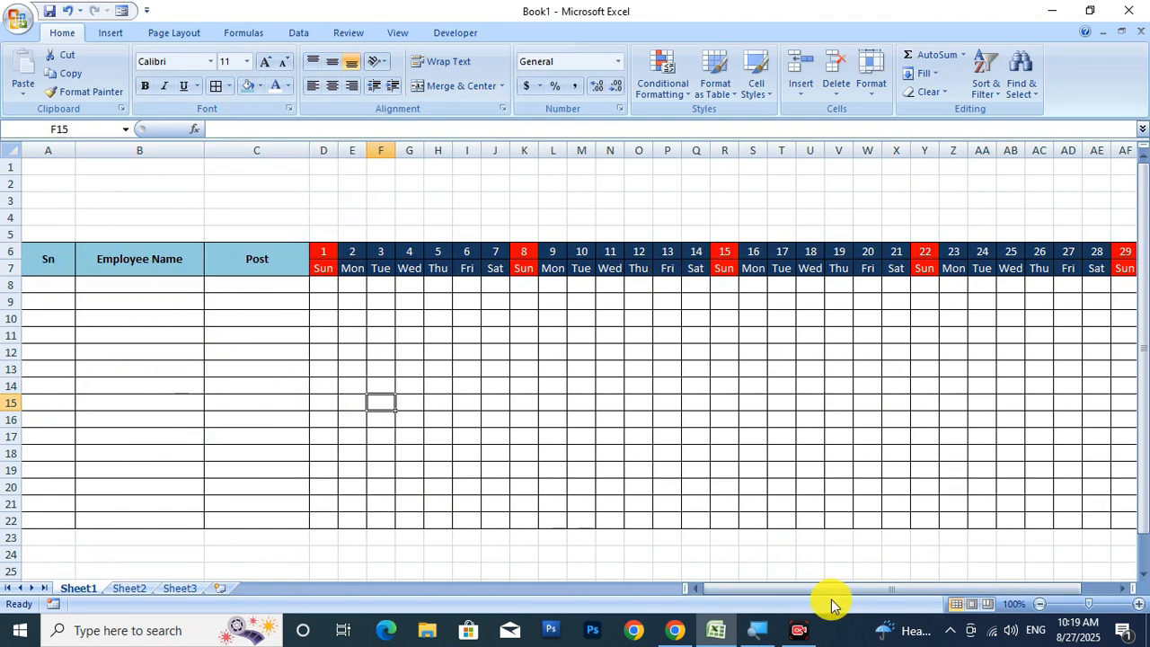
mouse_move(831, 590)
left_mouse_down()
mouse_move(894, 594)
mouse_move(827, 590)
mouse_move(895, 584)
mouse_move(807, 584)
mouse_move(826, 589)
left_mouse_up()
Enter =COUNTIF(D8:AH8,"P") in AI8 to count the Present marks.
left_click(921, 292)
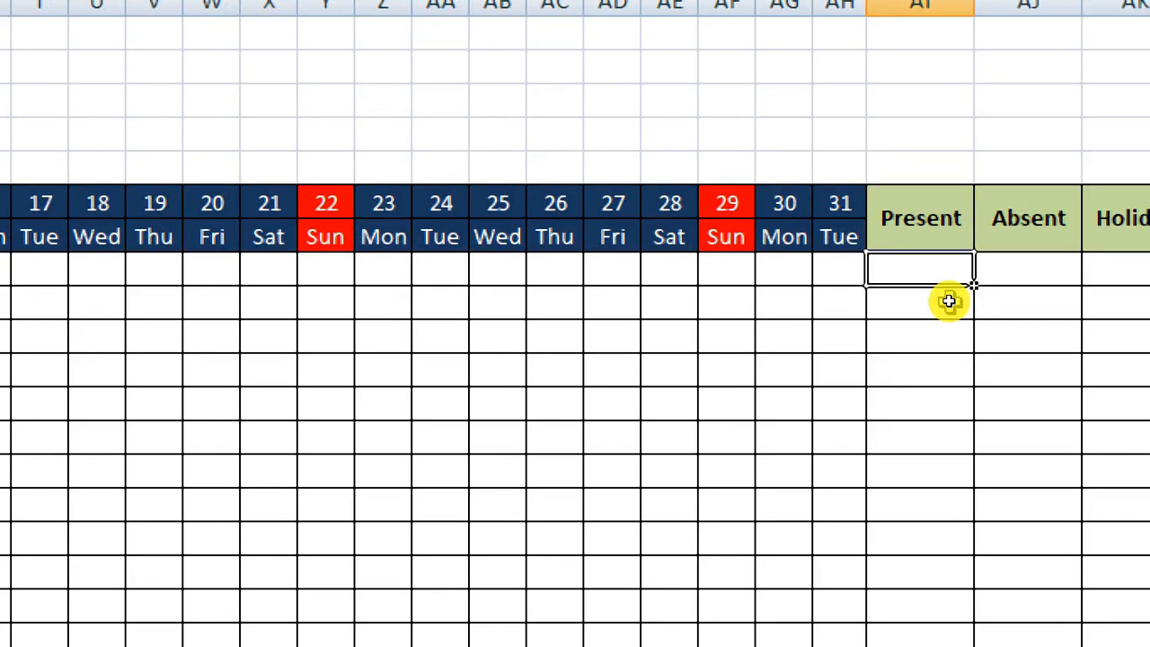
type("=")
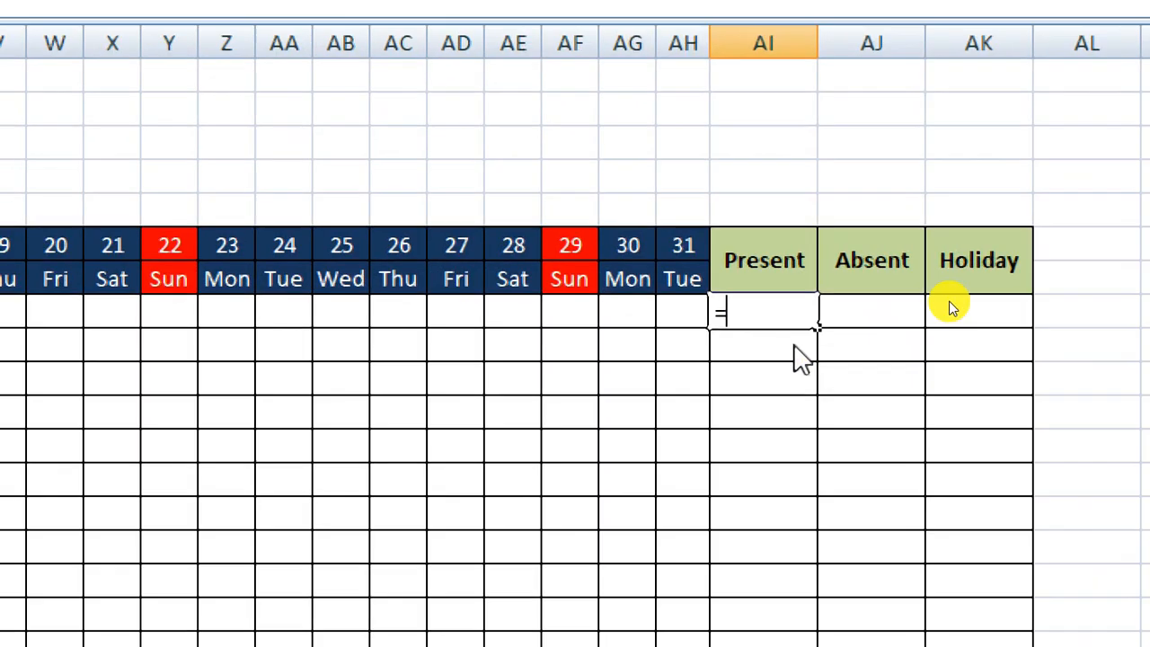
type("count")
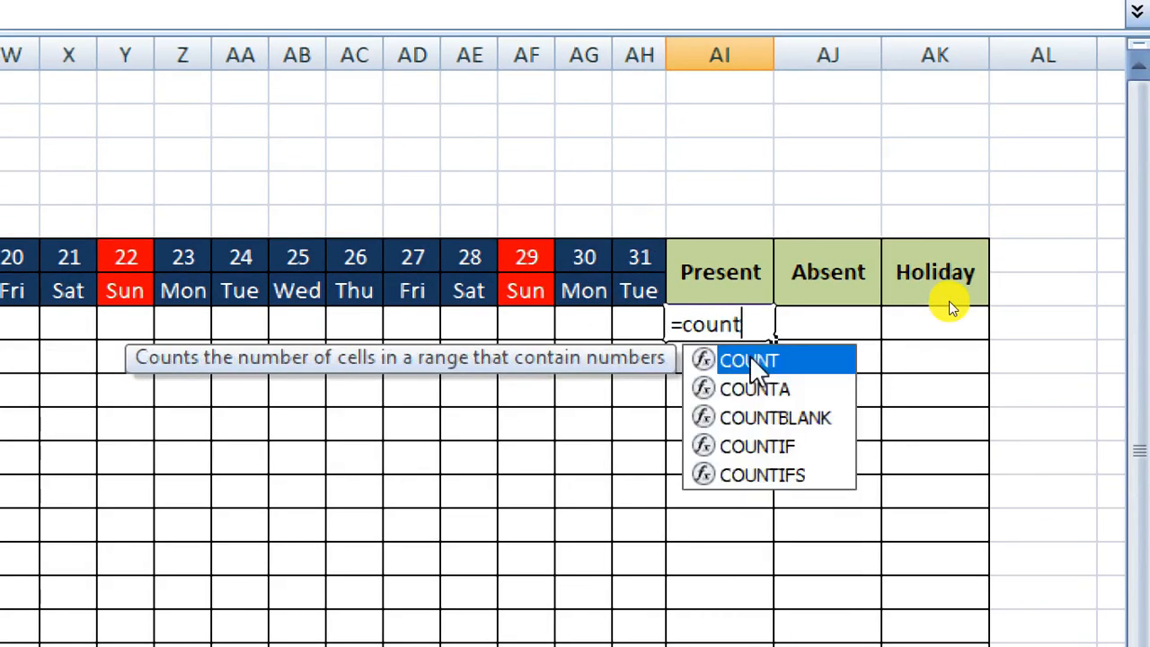
type("iff")
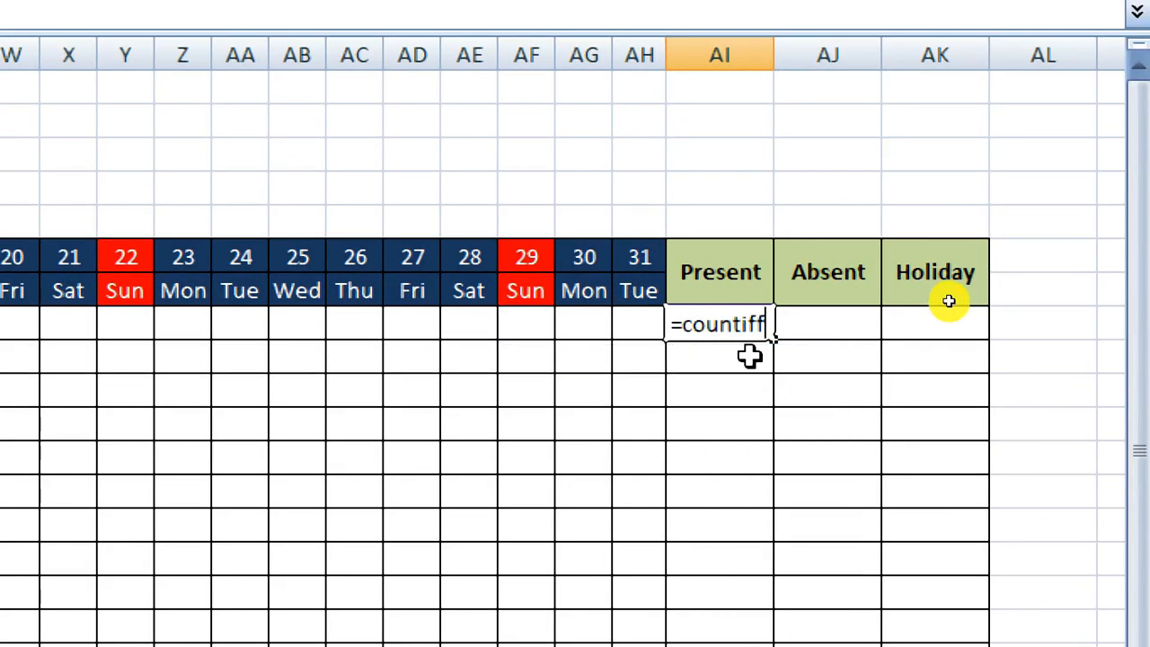
key("BackSpace")
double_click(750, 356)
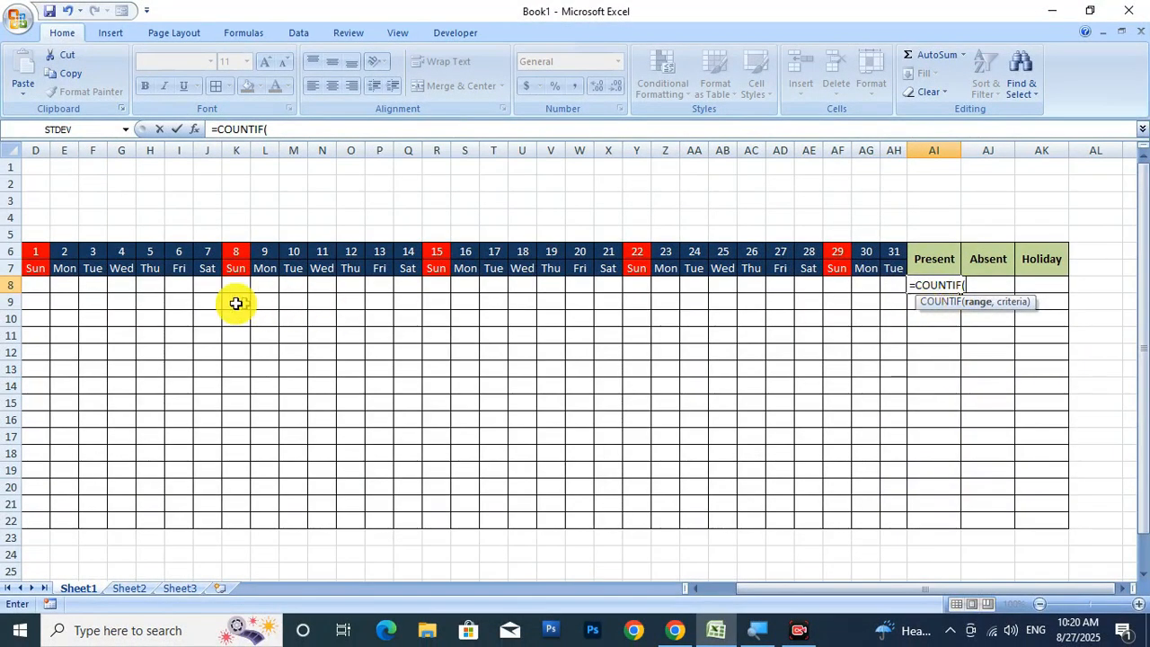
left_click_drag(37, 285, 894, 288)
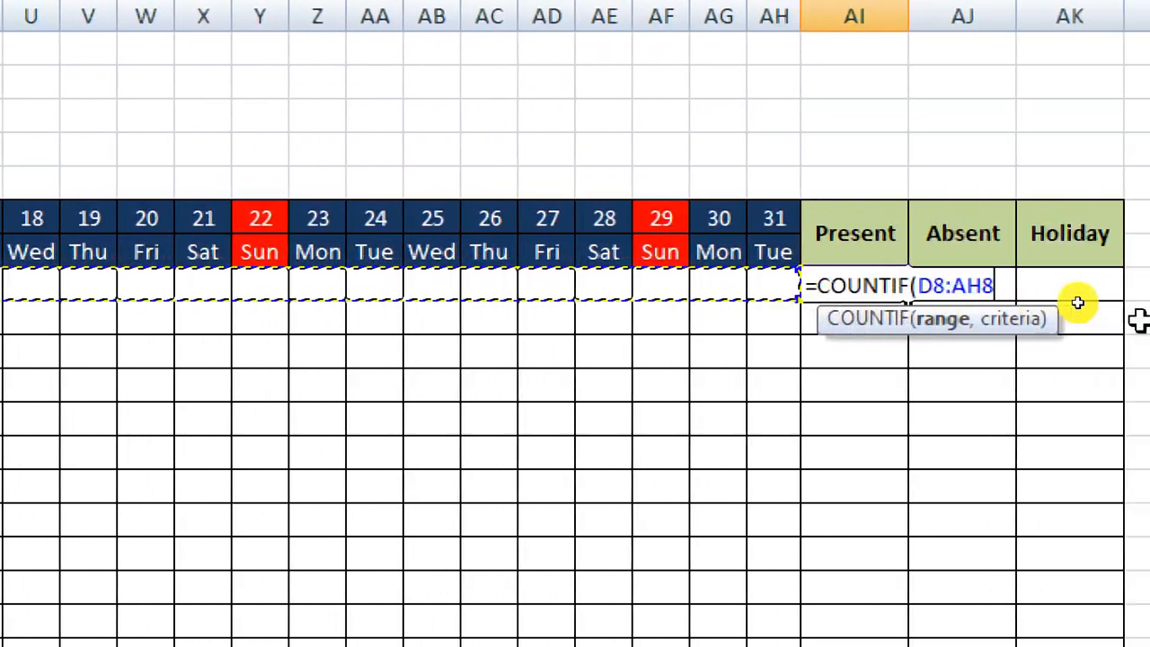
type(",")
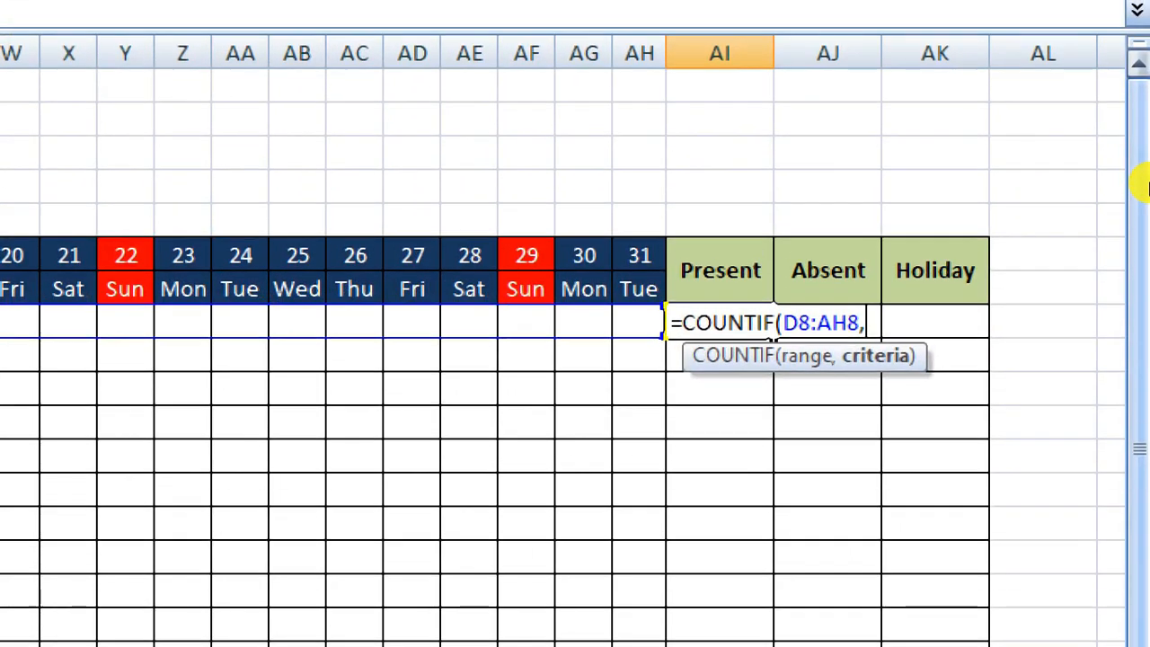
type("\"P")
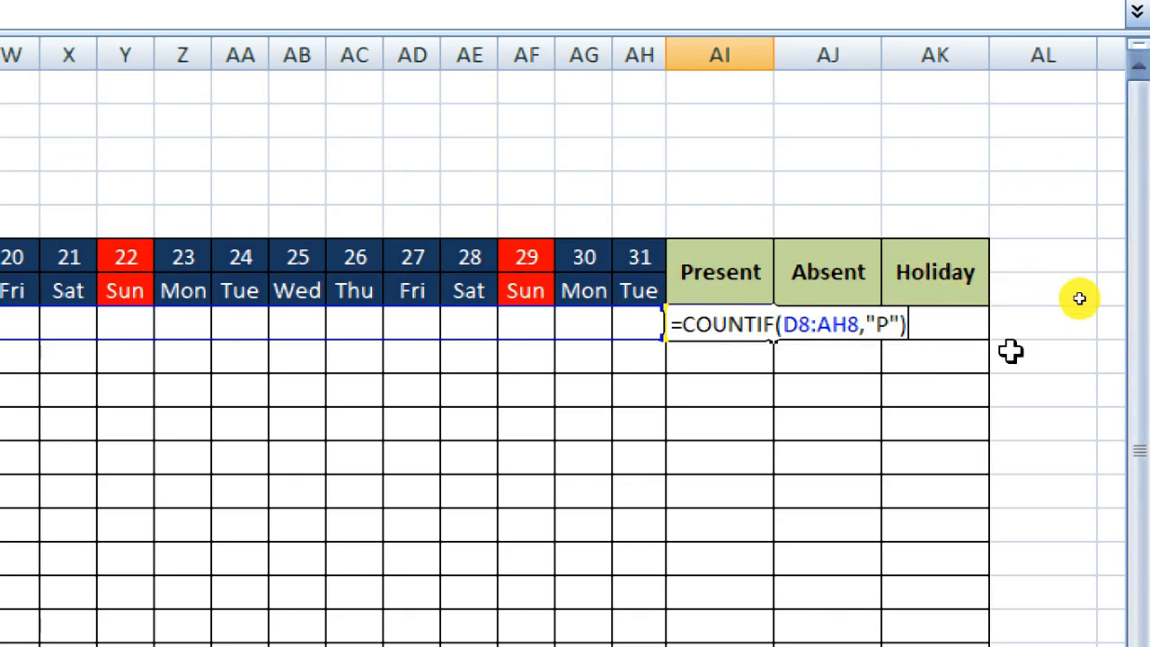
key("Return")
Enter =COUNTIF(D8:AH8,"A") in AJ8 to count the first employee's Absent marks.
left_click(842, 322)
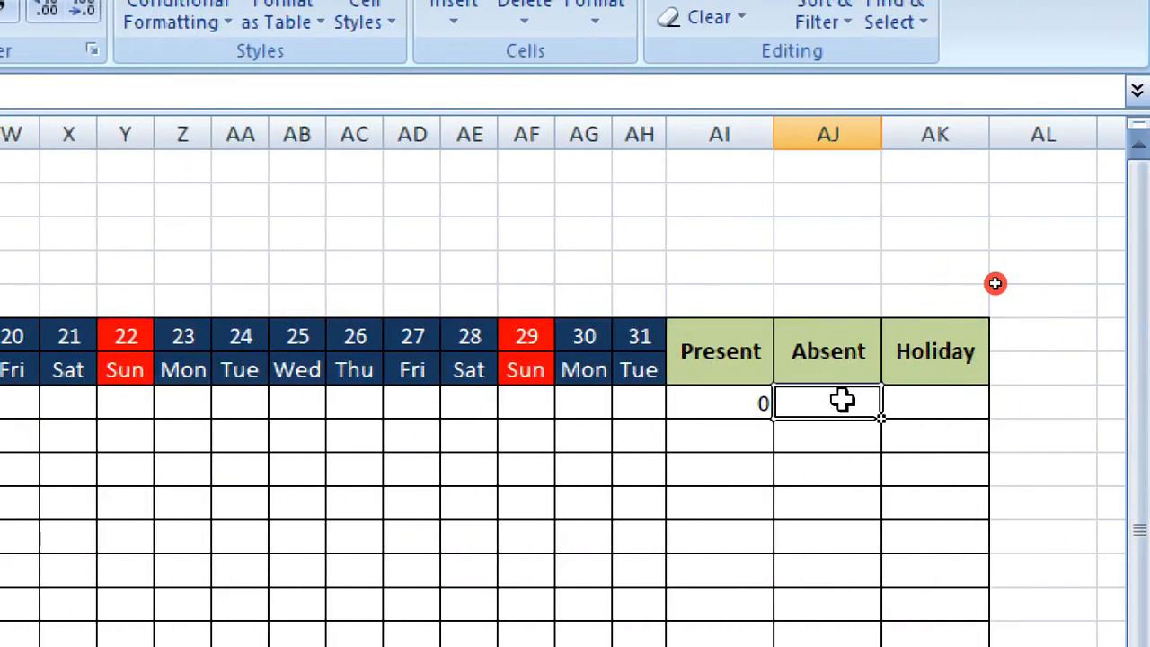
type("=c")
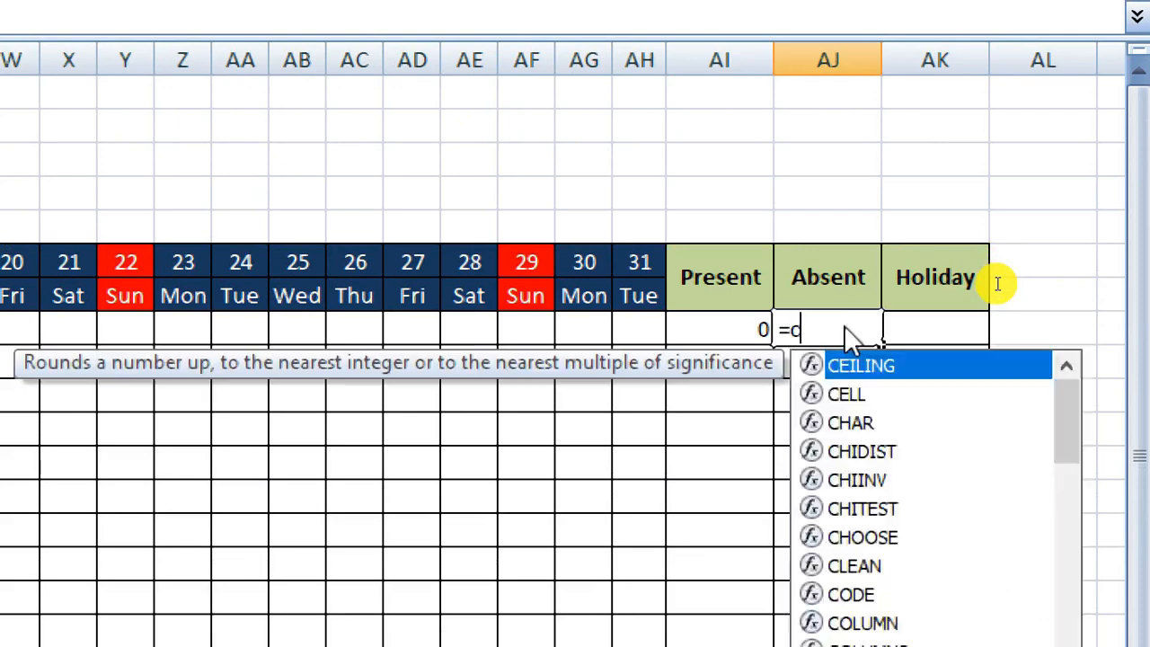
type("ount")
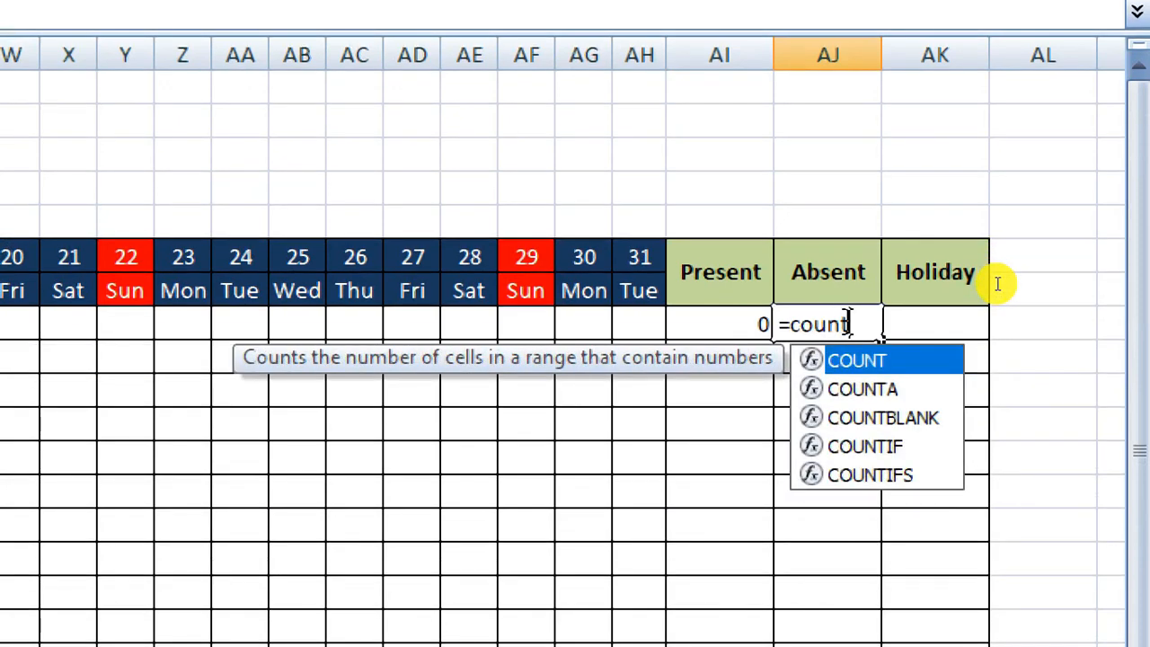
type("if")
key("Tab")
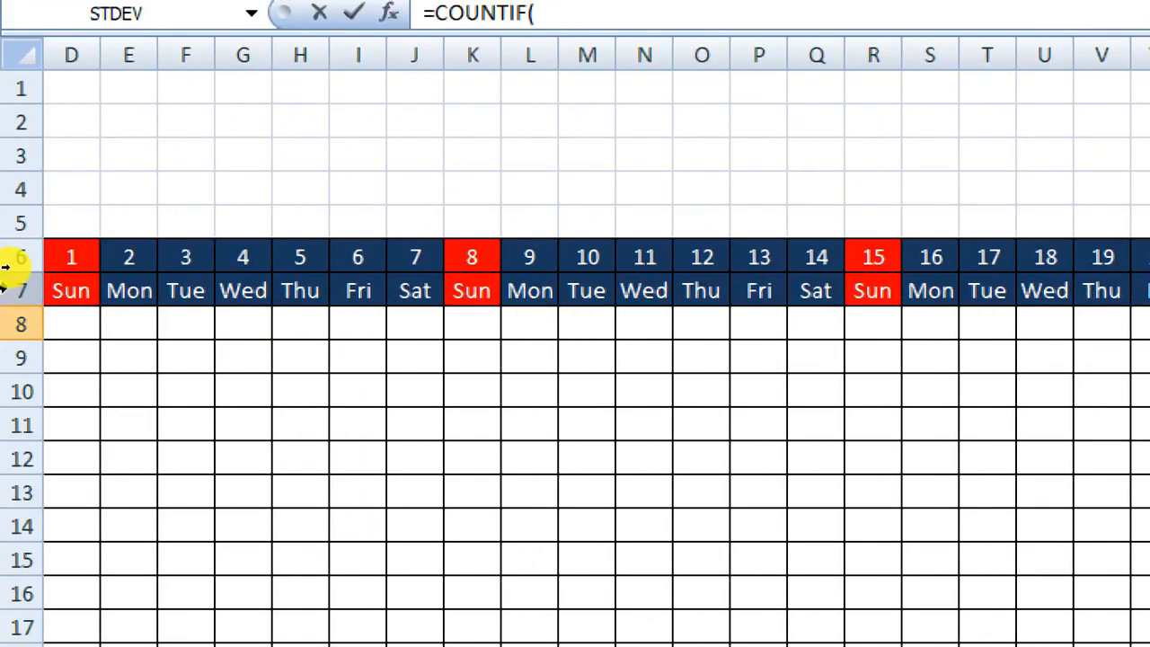
left_click_drag(89, 331, 1043, 326)
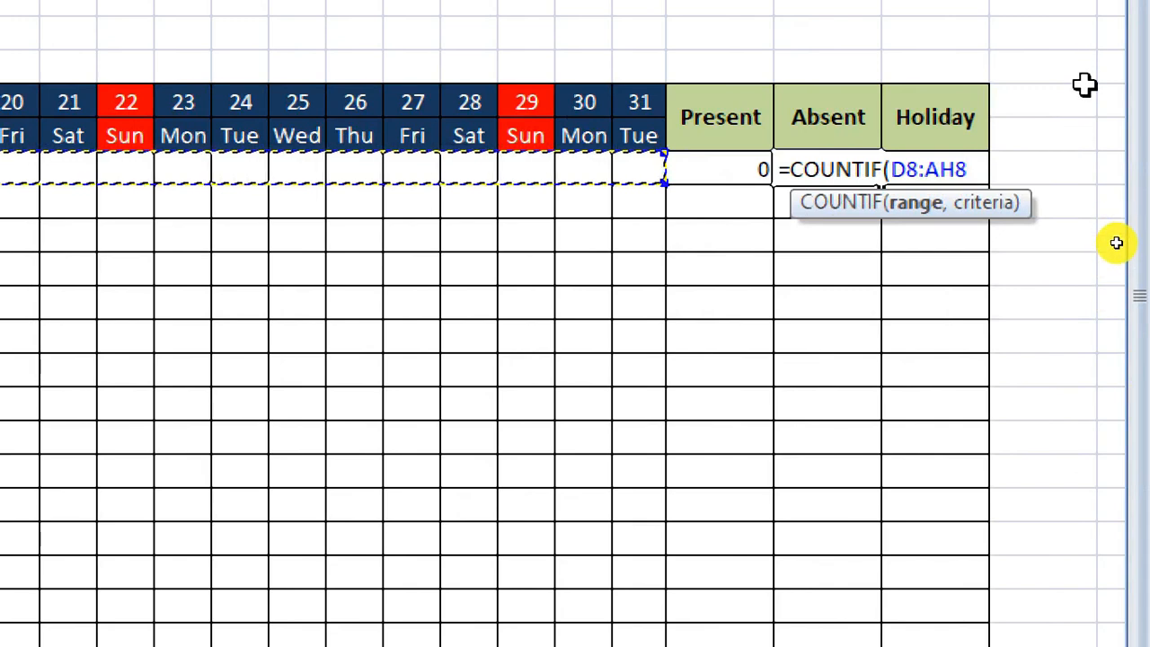
type(",\"A")
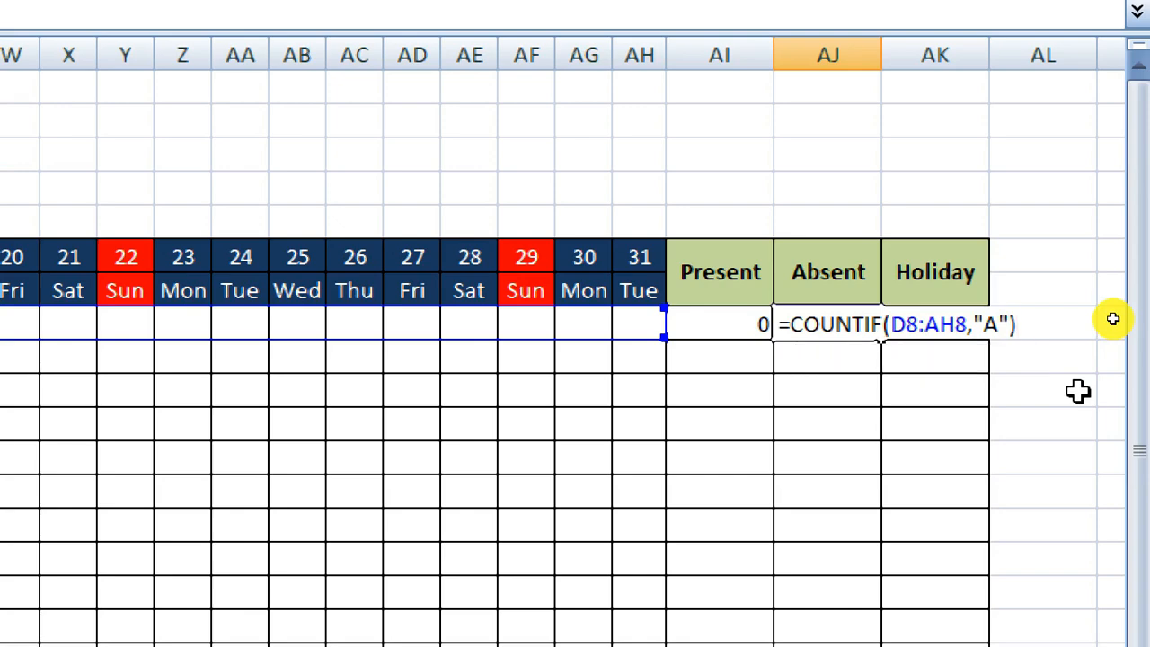
key("Return")
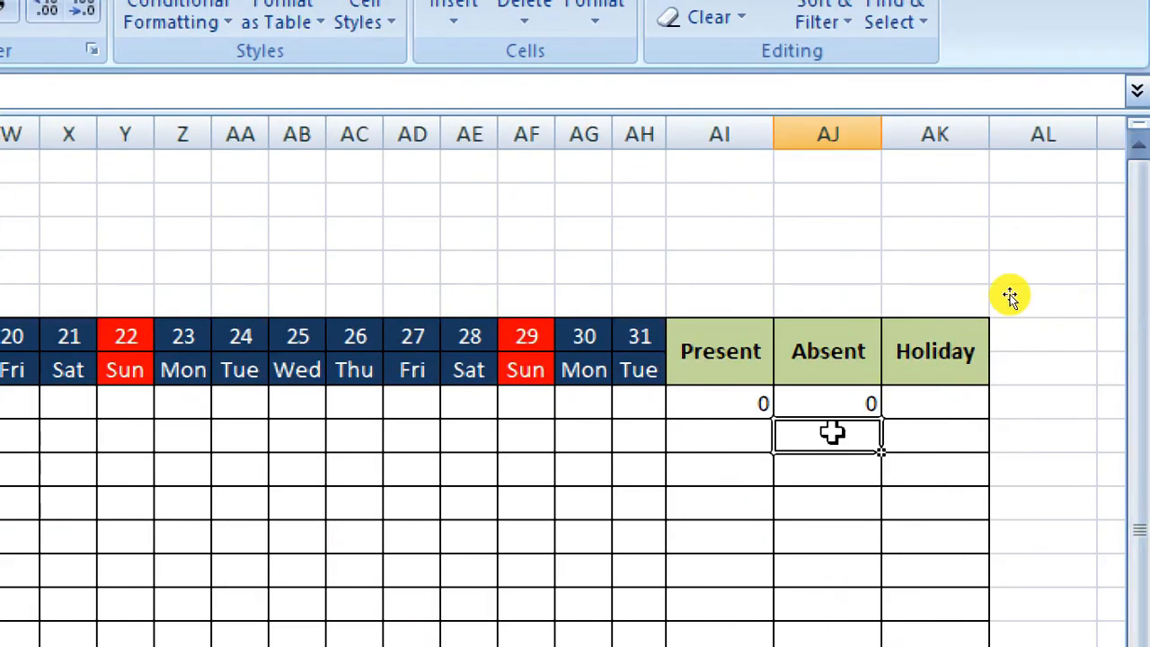
Enter =COUNTIF(D8:AH8,"H") in AK8 to count Holiday marks.
left_click(932, 401)
type("=")
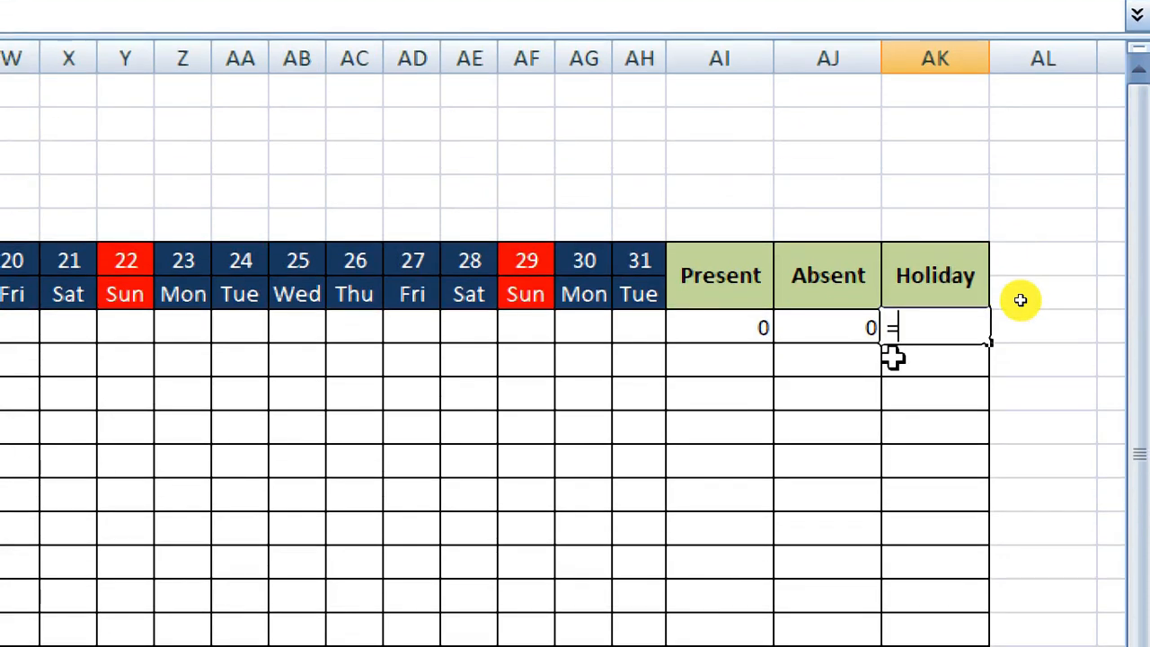
type("counti")
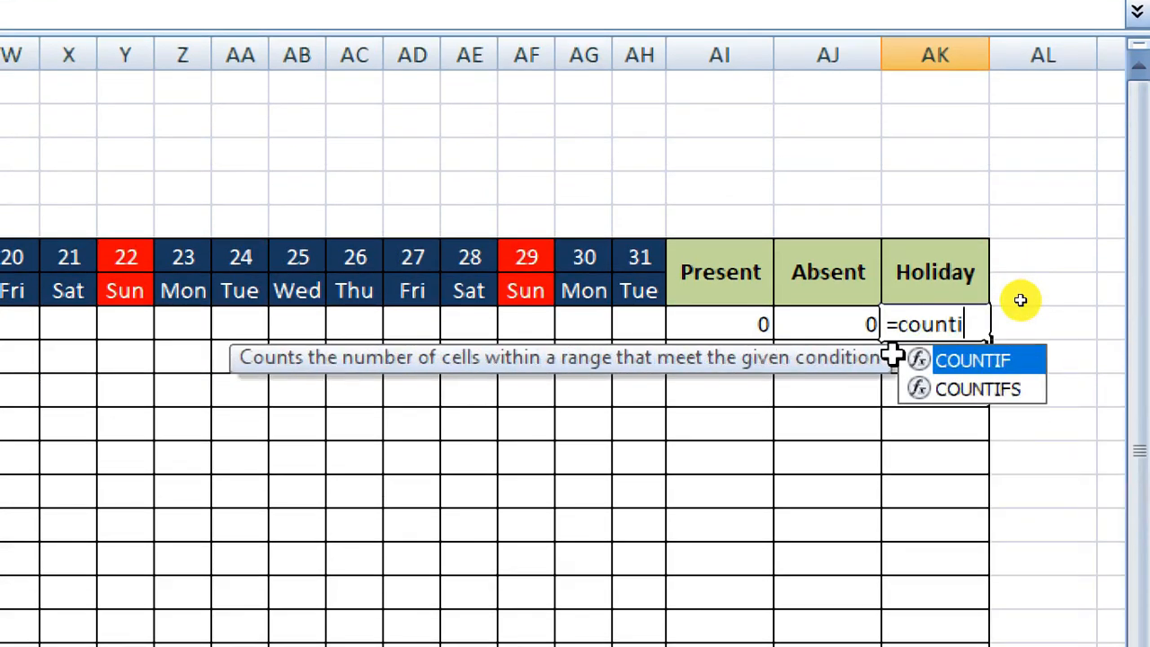
type("f")
key("Tab")
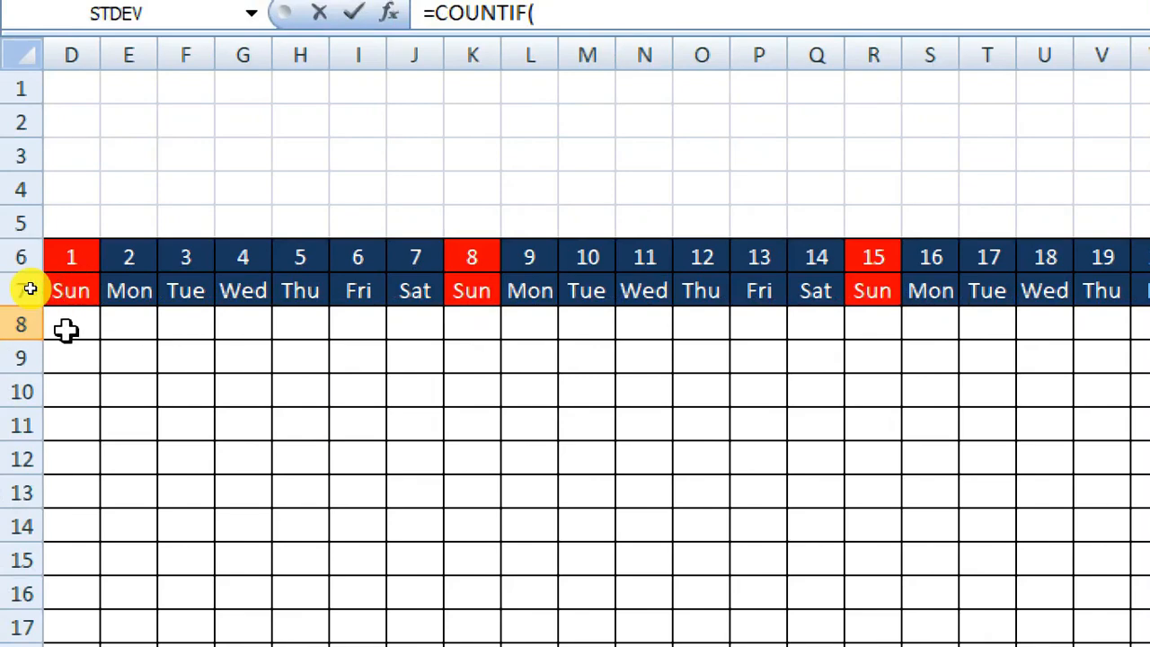
left_click_drag(65, 330, 1149, 342)
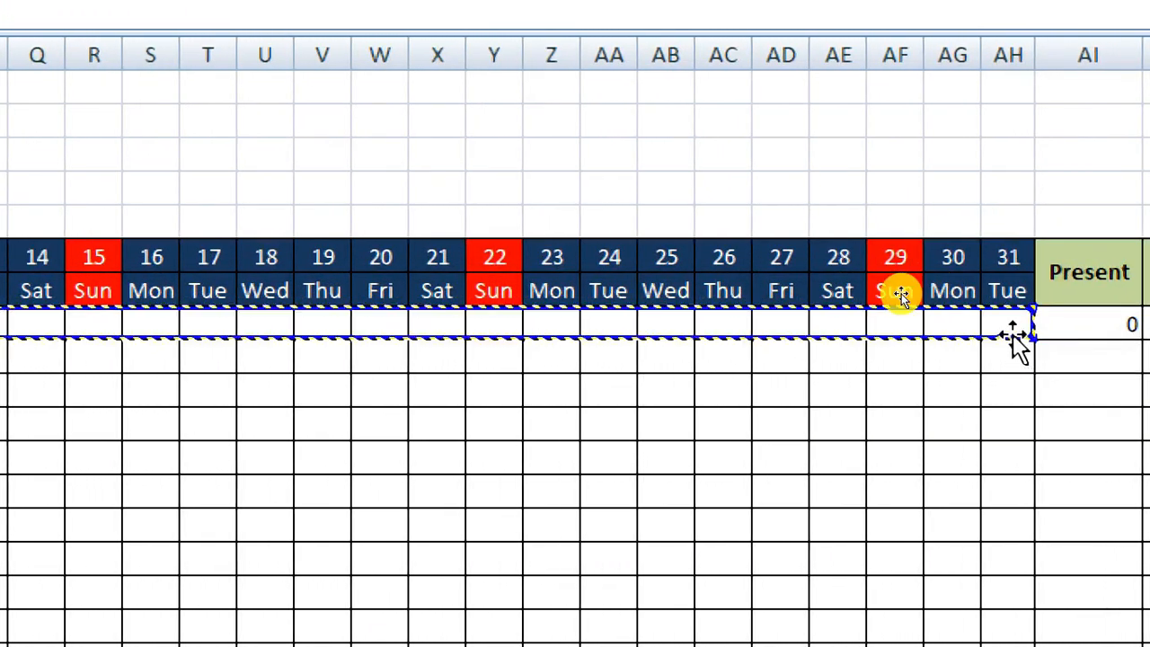
left_click_drag(1016, 341, 1015, 340)
type(",")
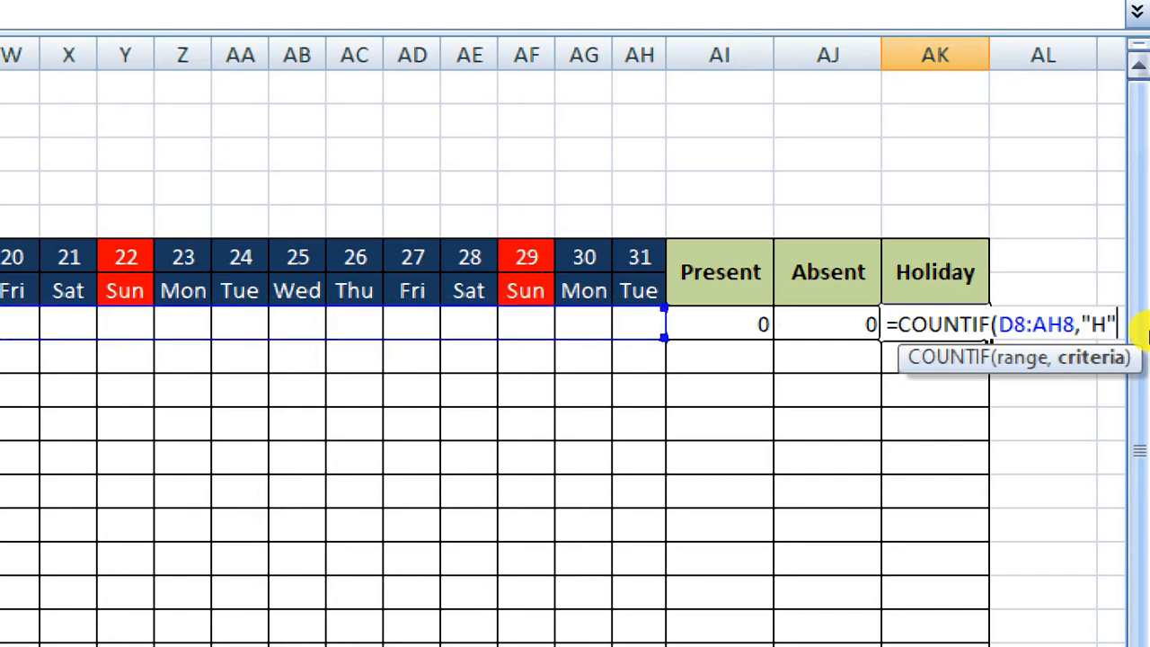
key("Return")
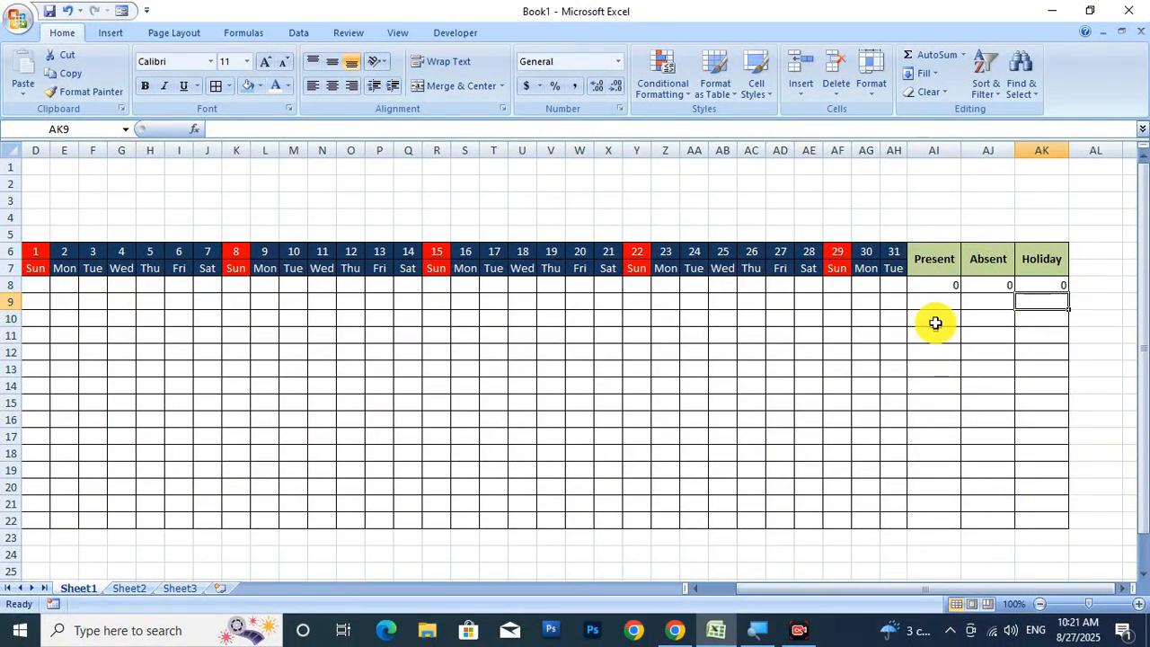
Fill the Present, Absent and Holiday formulas in AI8:AK8 down to row 22.
left_click(940, 288)
key("Delete")
key("Return")
key("ctrl+z")
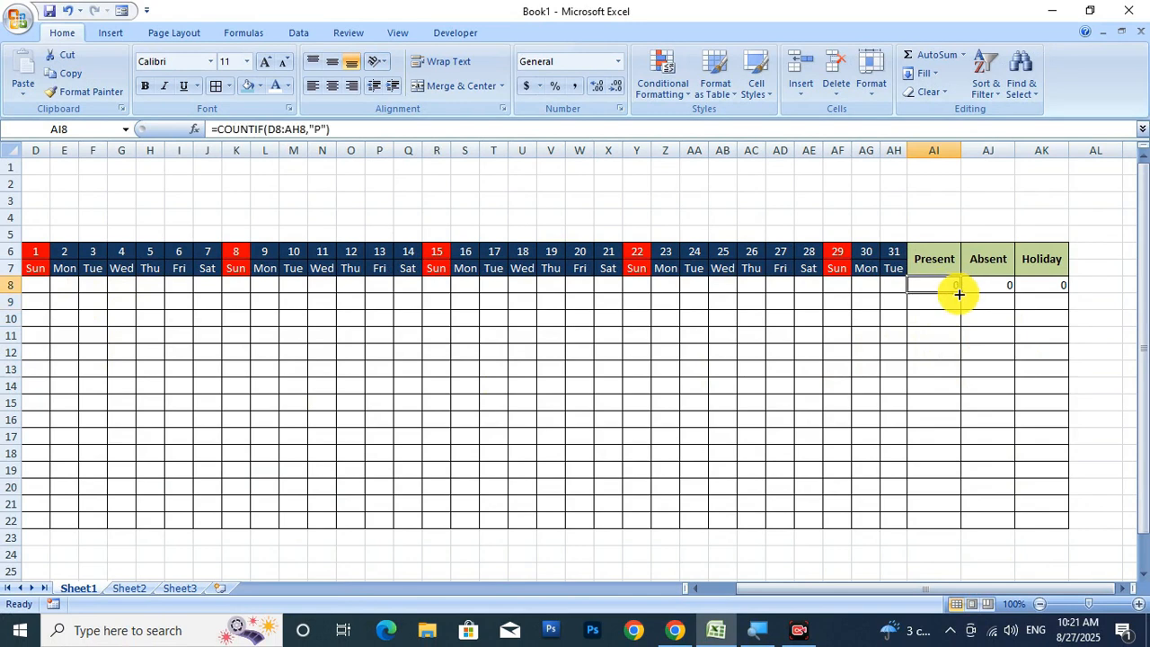
left_click_drag(962, 295, 963, 522)
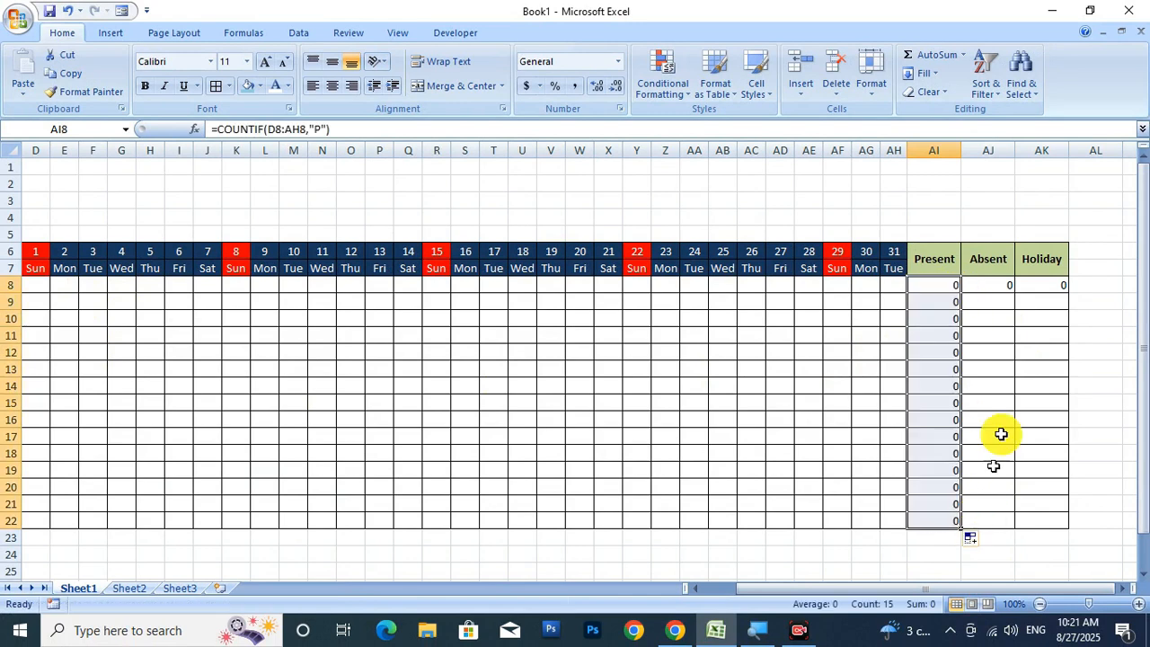
left_click(1007, 288)
left_click_drag(1016, 293, 1019, 522)
left_click(1053, 288)
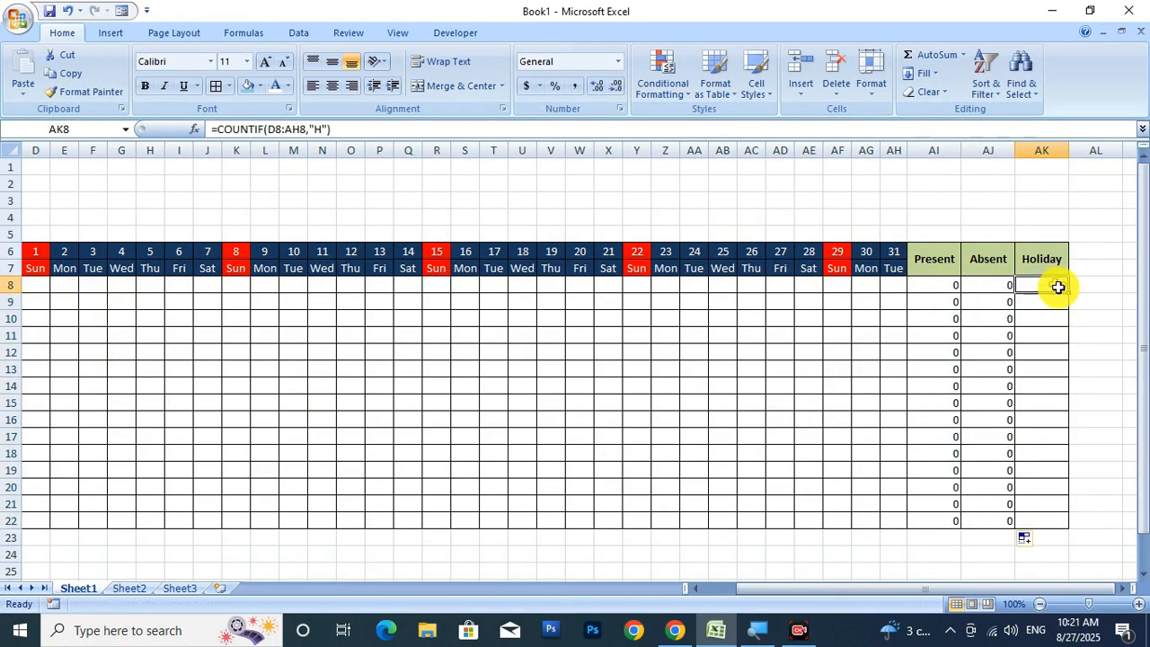
left_click_drag(1072, 293, 1067, 524)
left_click_drag(1004, 591, 787, 600)
Type Month in B2, Year in C2 and Jan in B3.
left_click(41, 286)
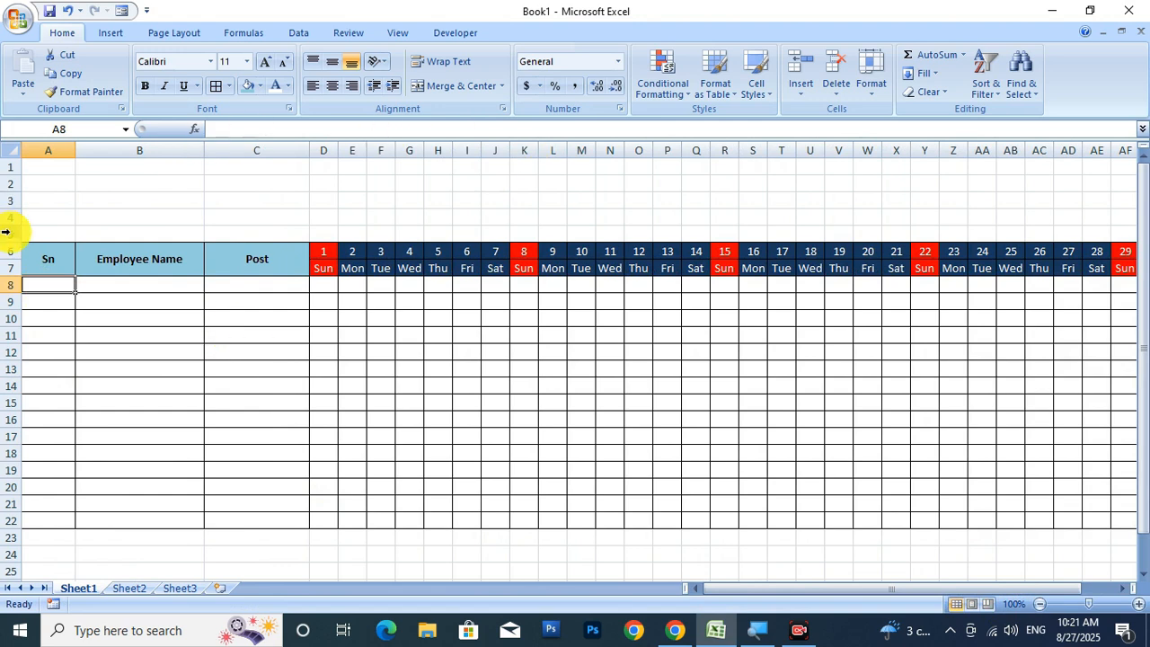
left_click(171, 189)
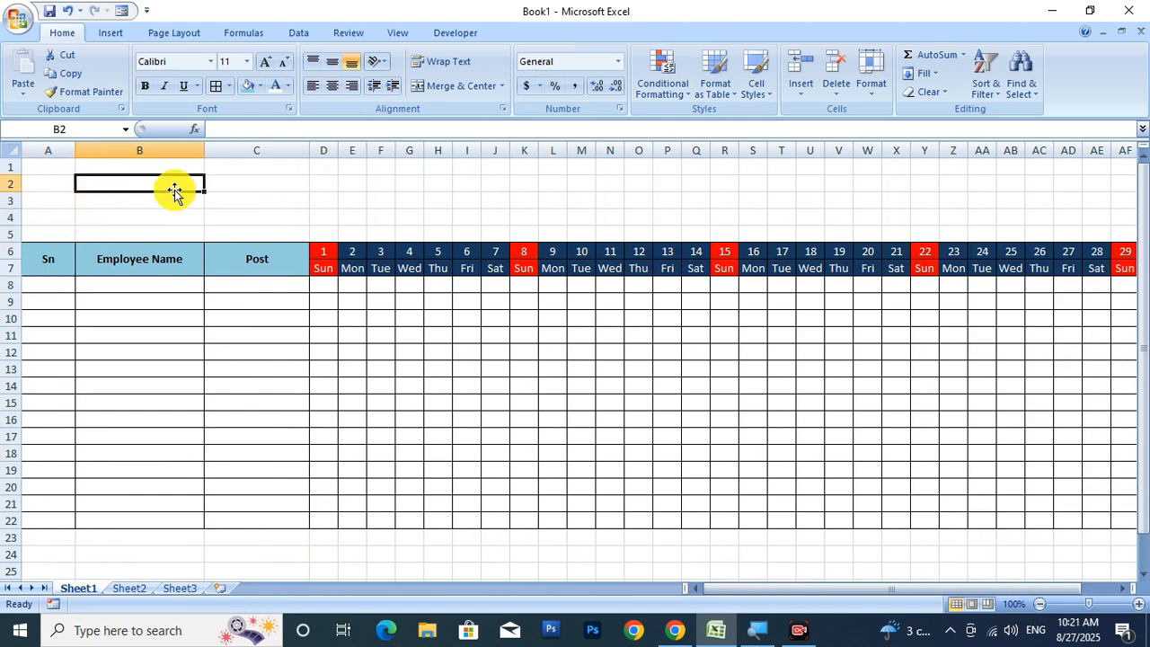
type("Montg")
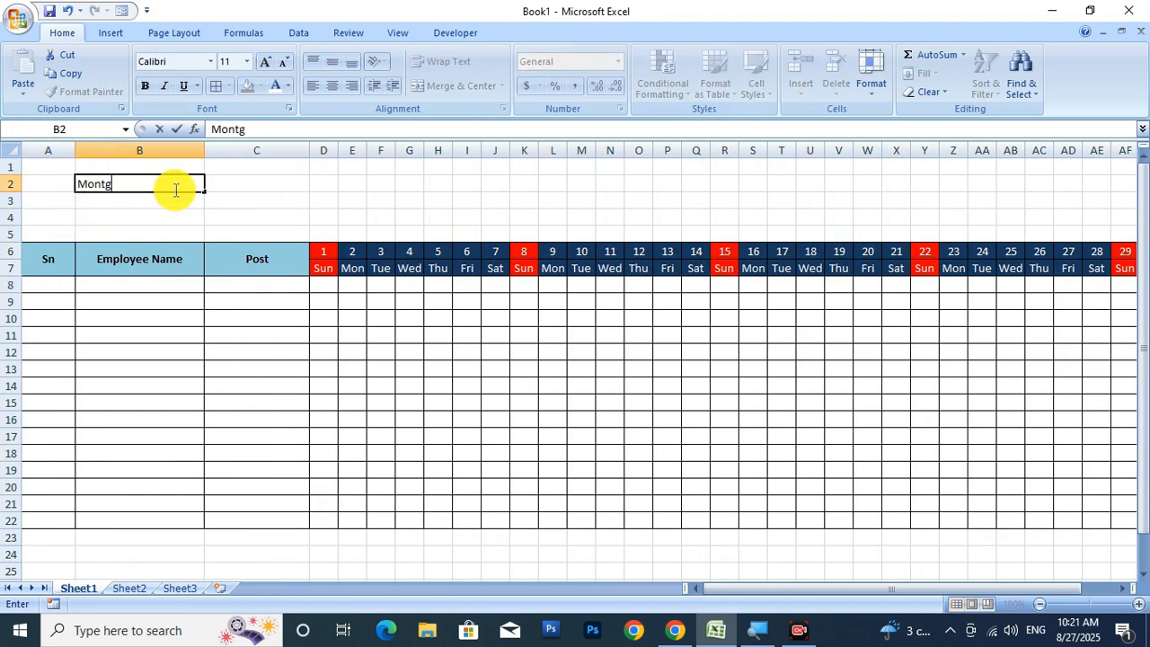
key("Tab")
left_click(175, 190)
type("Mo")
key("Tab")
type("Y")
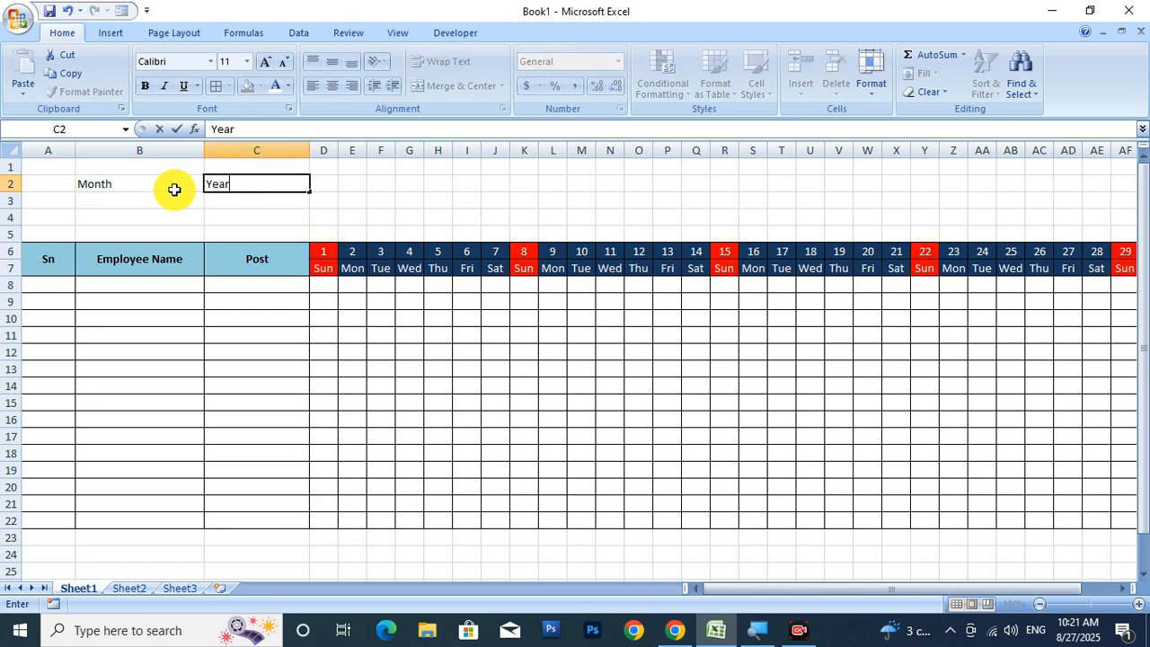
type("ear")
key("Return")
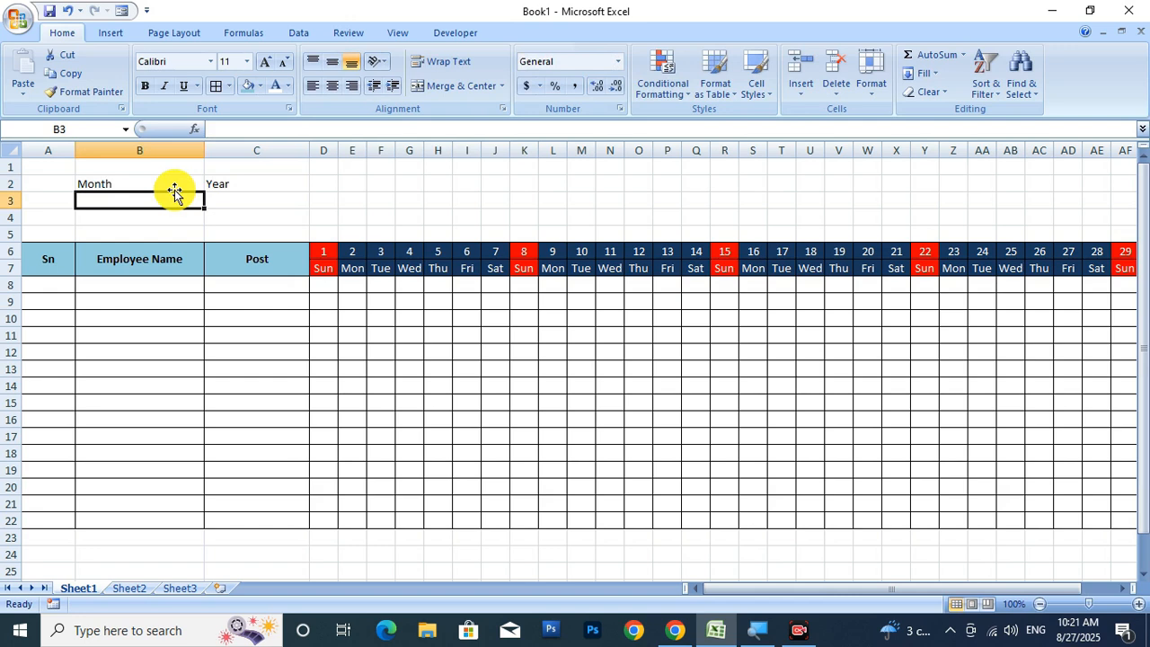
type("Jan")
key("Tab")
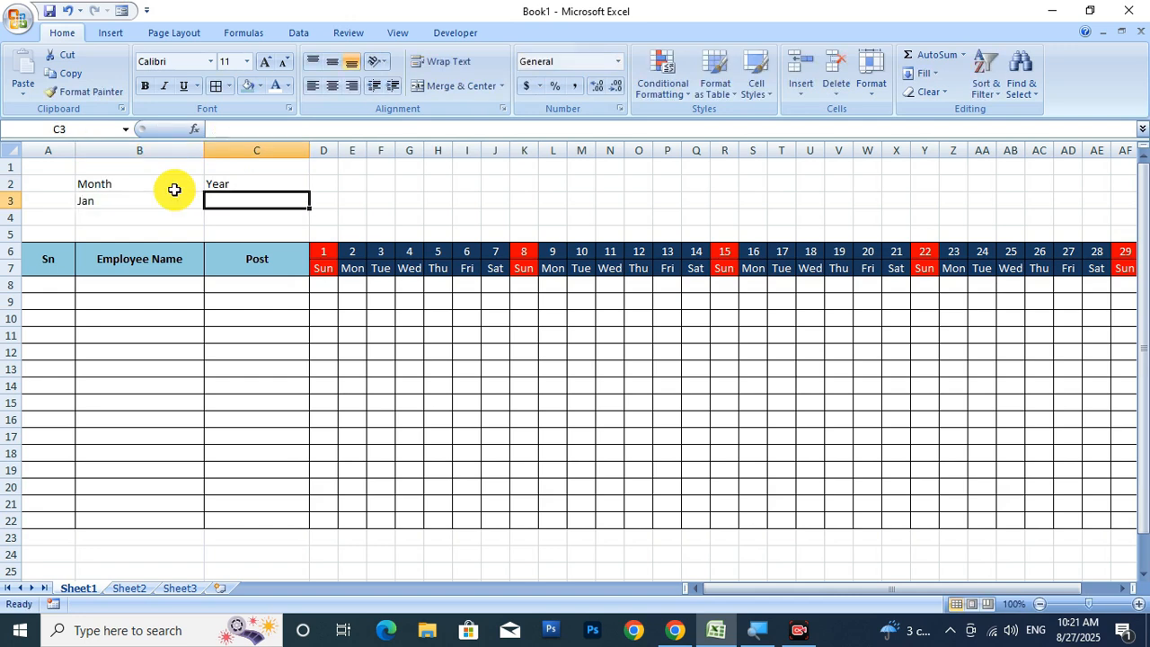
Finish 2025 in C3 and centre the Month, Year, Jan and 2025 cells.
type("2025")
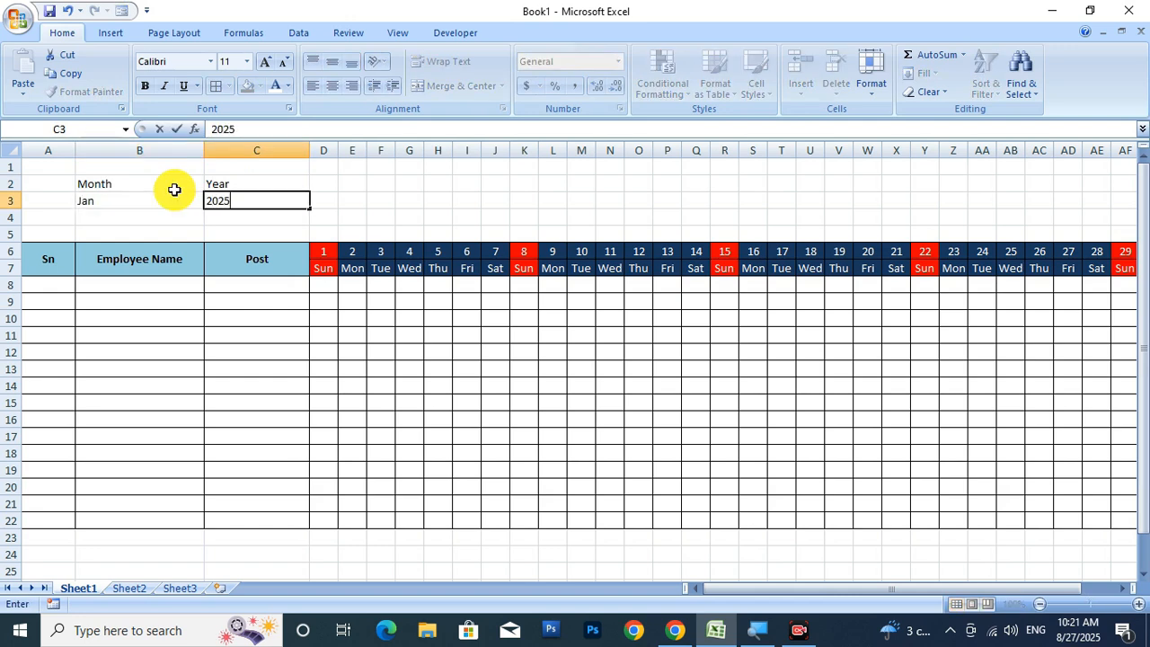
left_click_drag(129, 182, 221, 182)
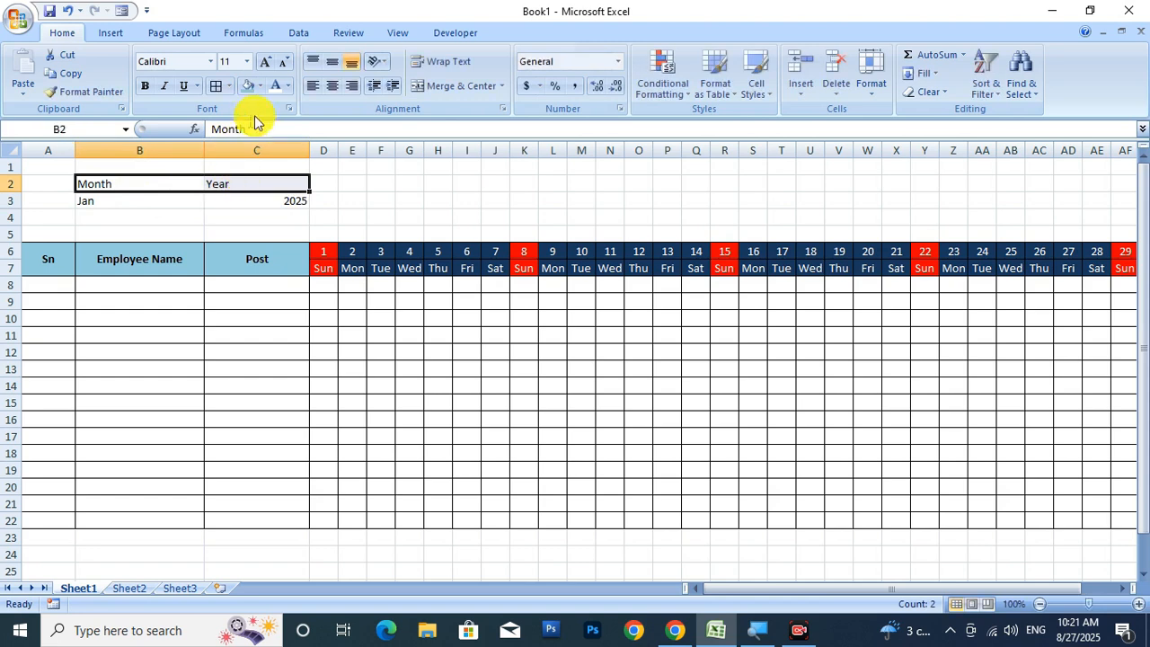
left_click(332, 85)
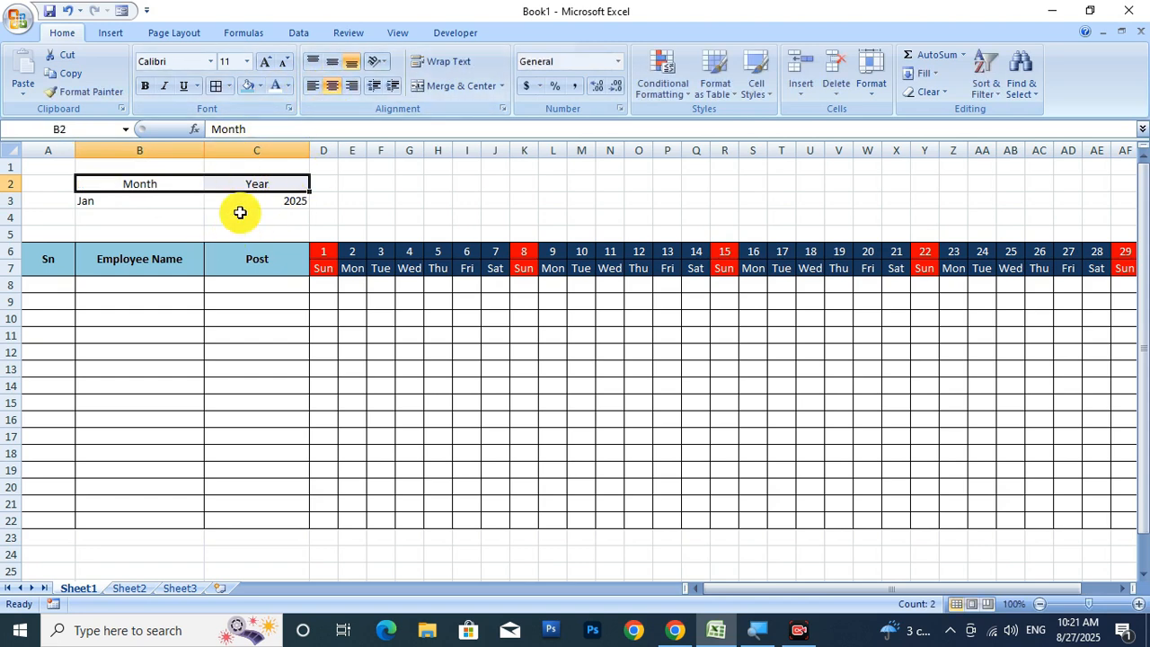
left_click(229, 217)
left_click_drag(139, 203, 243, 199)
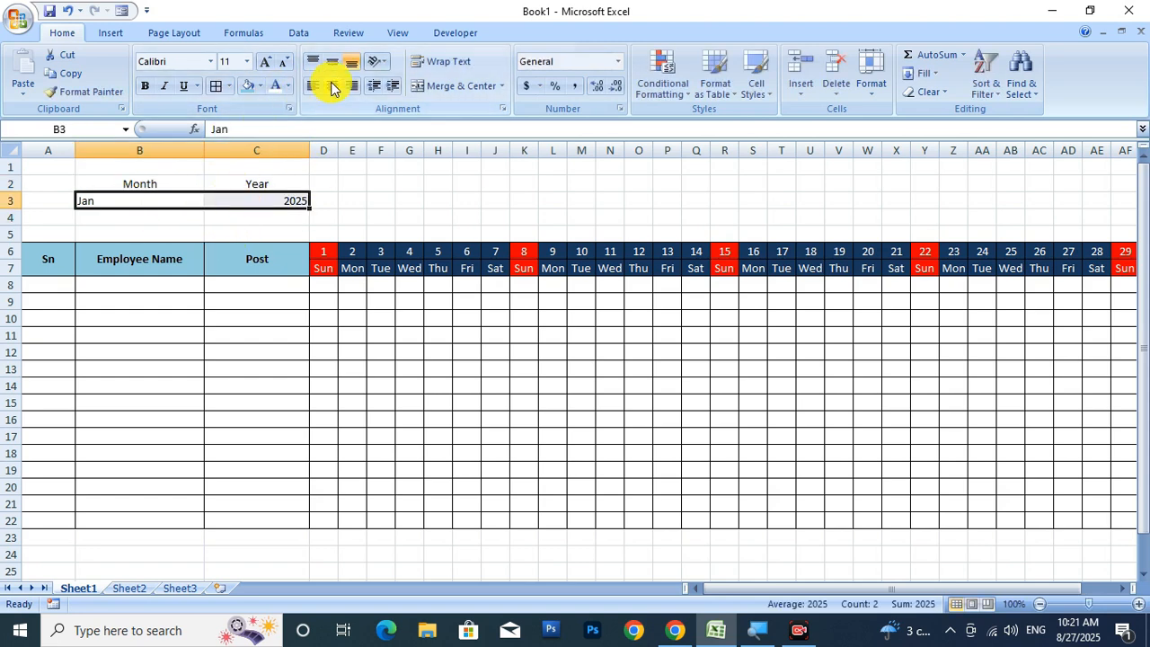
left_click(331, 86)
Make the B2:C3 Month/Year box bold at font size 12.
left_click_drag(170, 182, 245, 198)
left_click(145, 86)
left_click(266, 63)
left_click(267, 65)
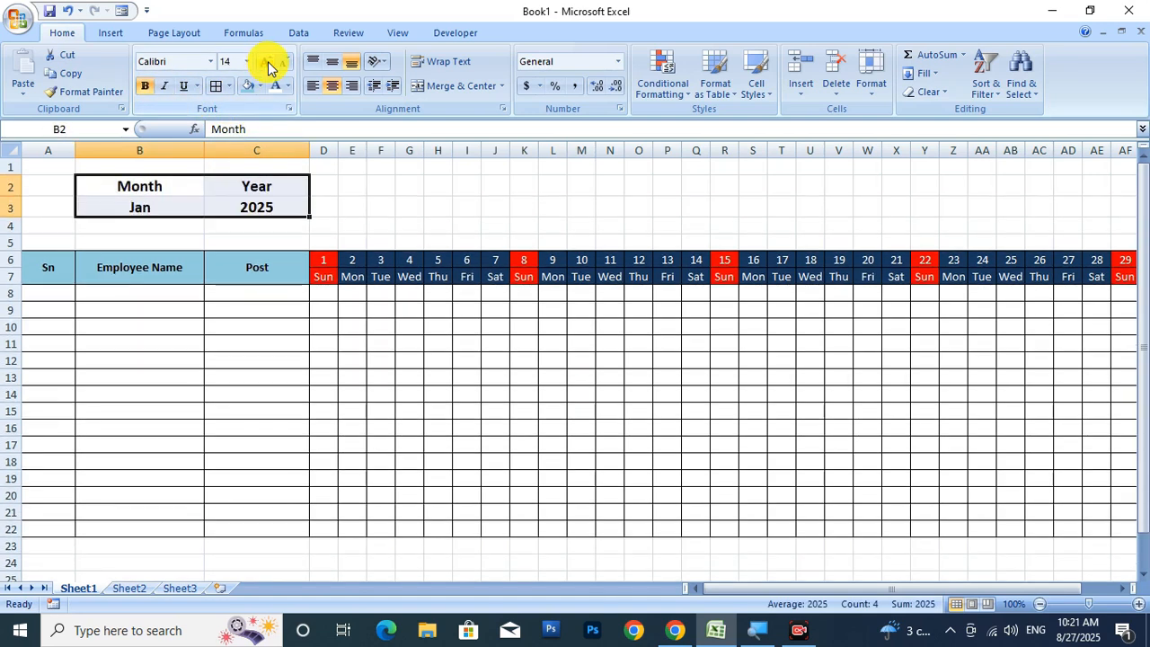
left_click(283, 63)
left_click(229, 337)
Give the Month and Year labels in B2:C2 a light-blue fill.
left_click_drag(139, 184, 236, 185)
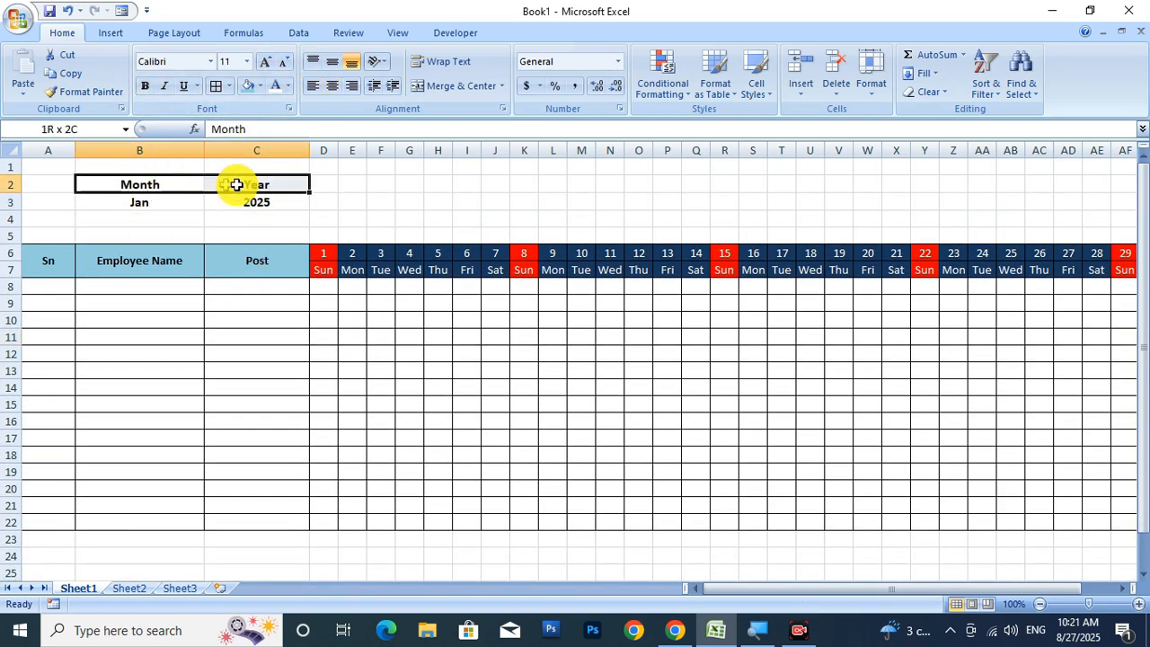
left_click(249, 86)
left_click_drag(139, 203, 224, 207)
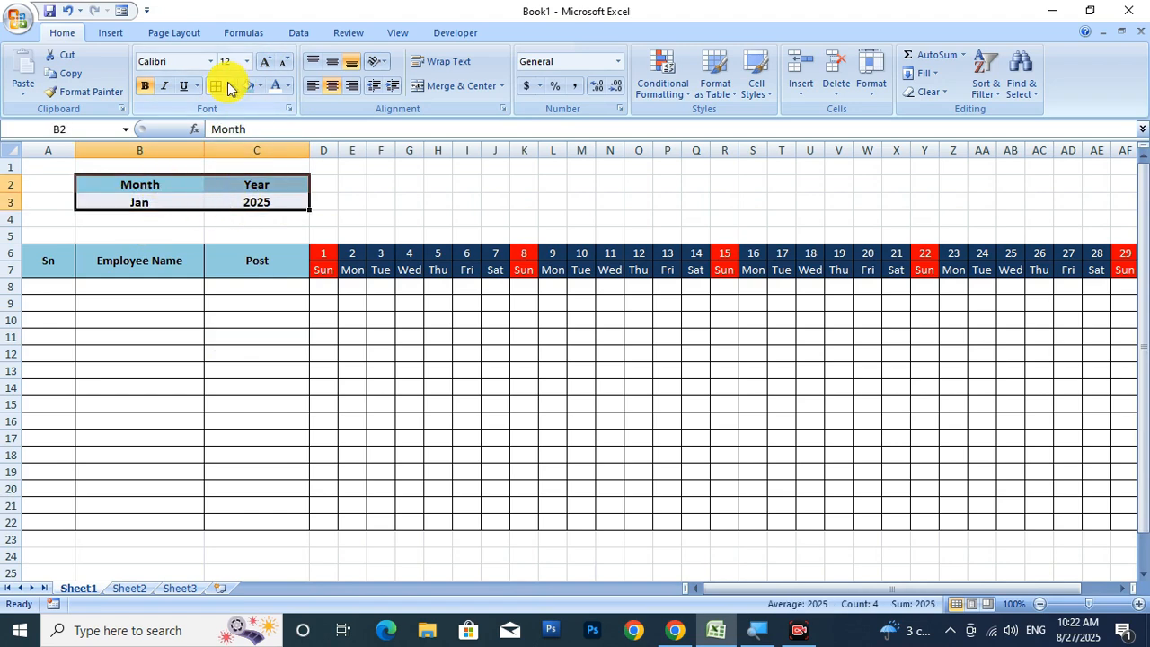
Merge D2:AK4 and type the title 'ATTENDANCE SHEET FOR JANUARY MONTH 2025'.
left_click_drag(330, 184, 1061, 226)
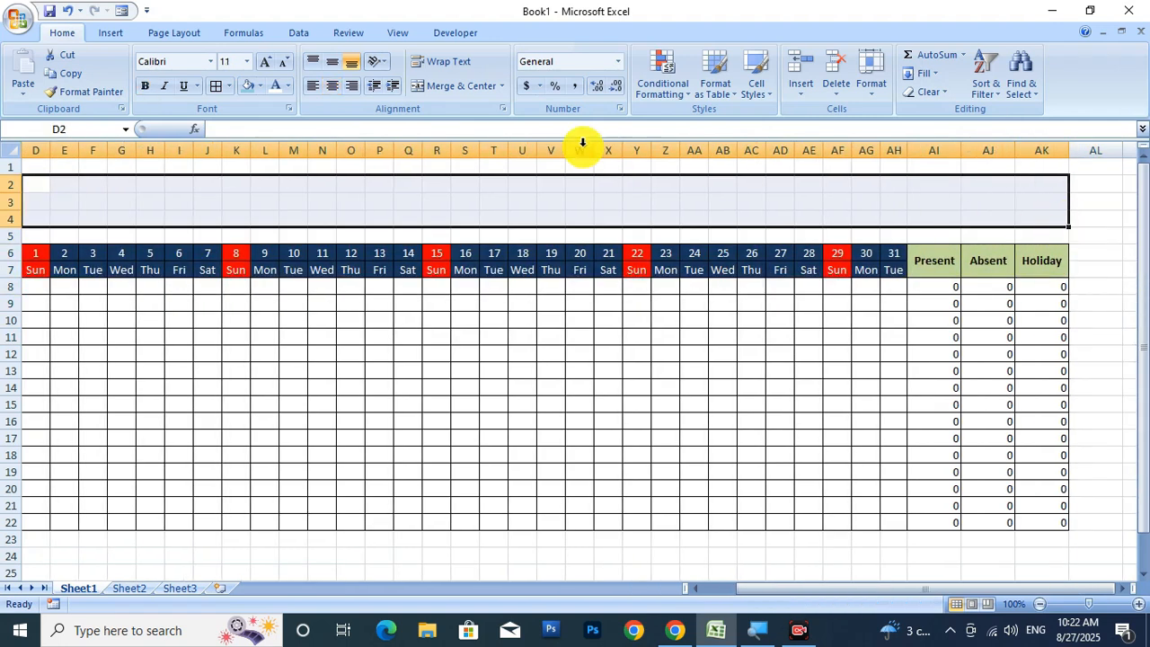
left_click(456, 85)
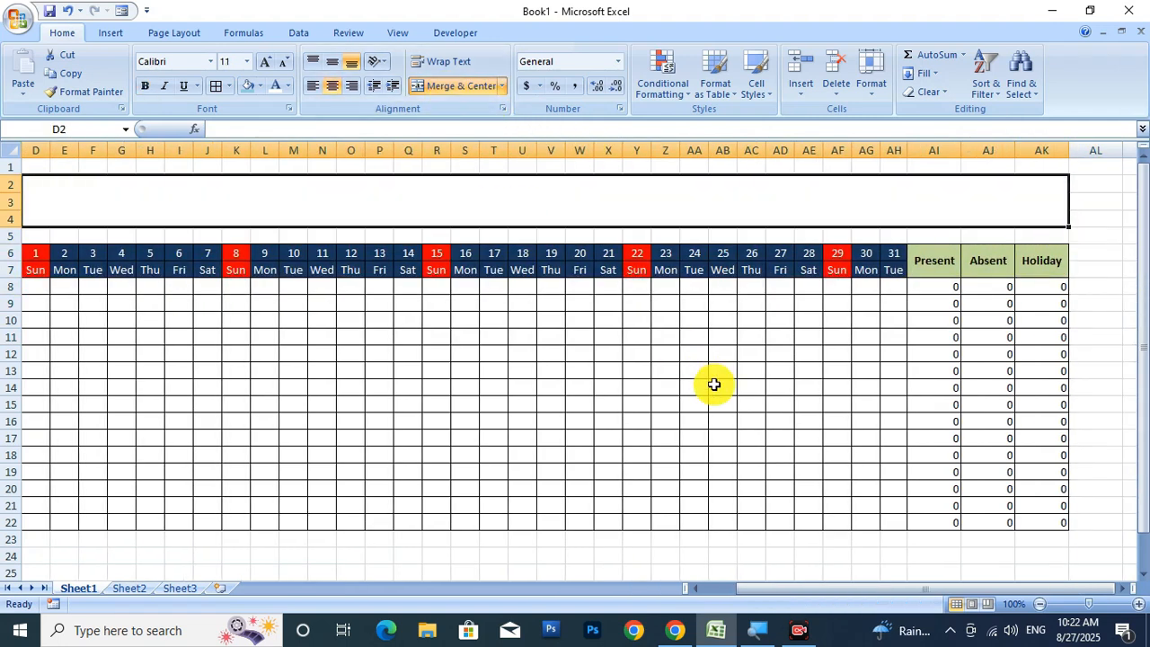
type("ATTENDANCE SHEET FOR JAN")
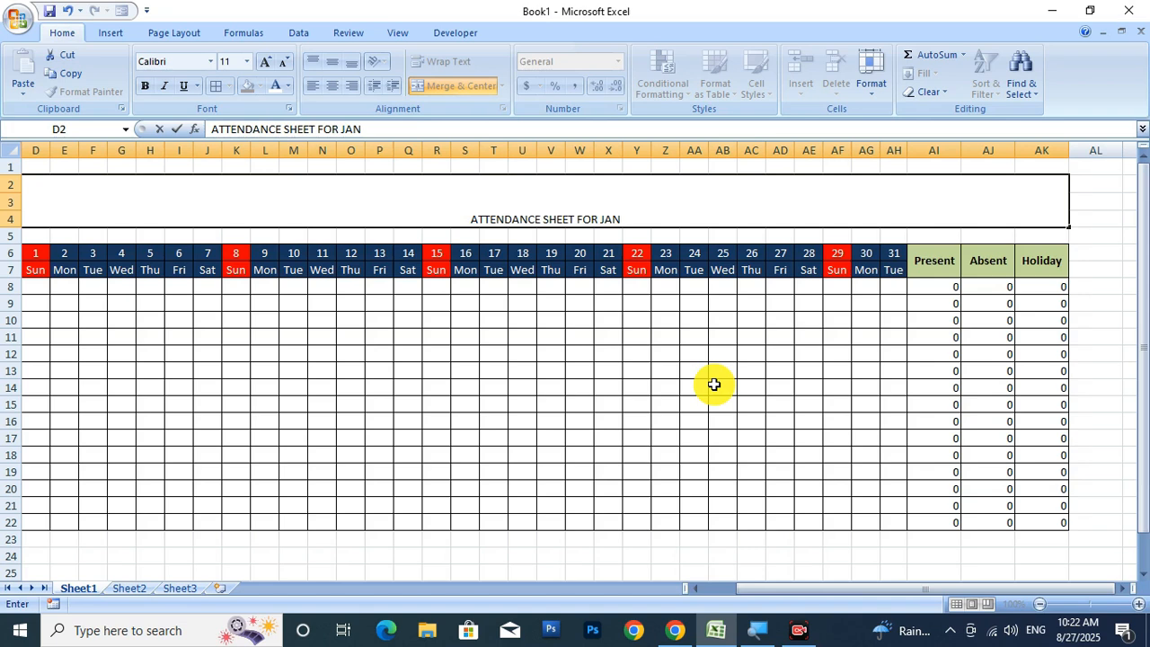
type("UARY M")
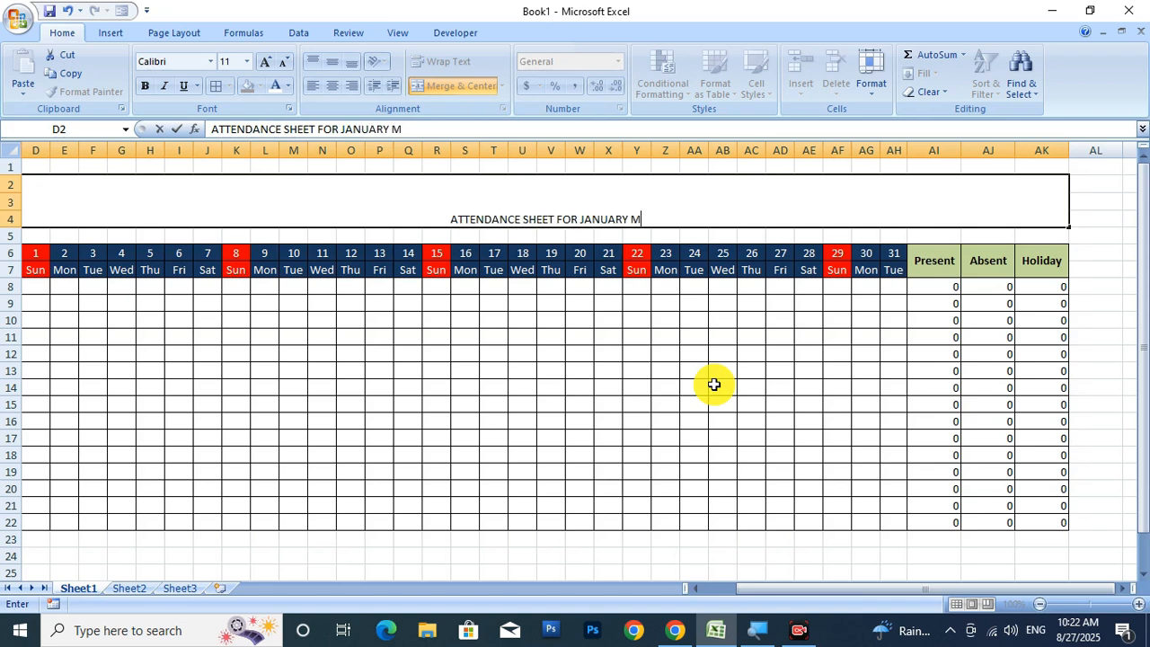
type("ONTH 2025")
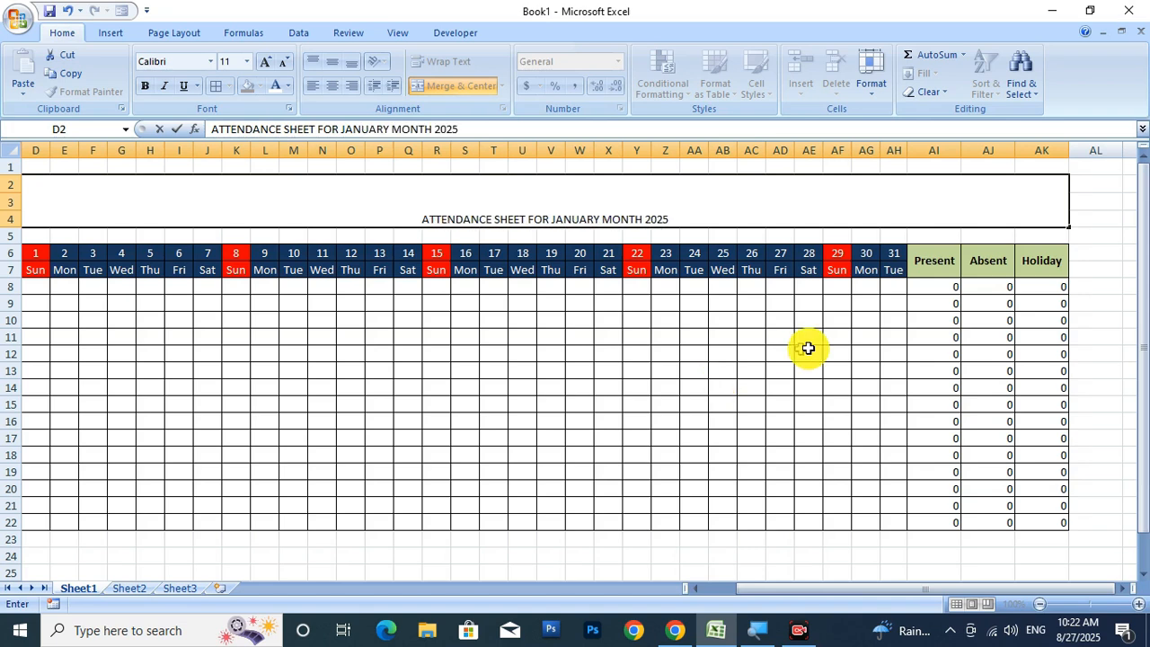
left_click(636, 405)
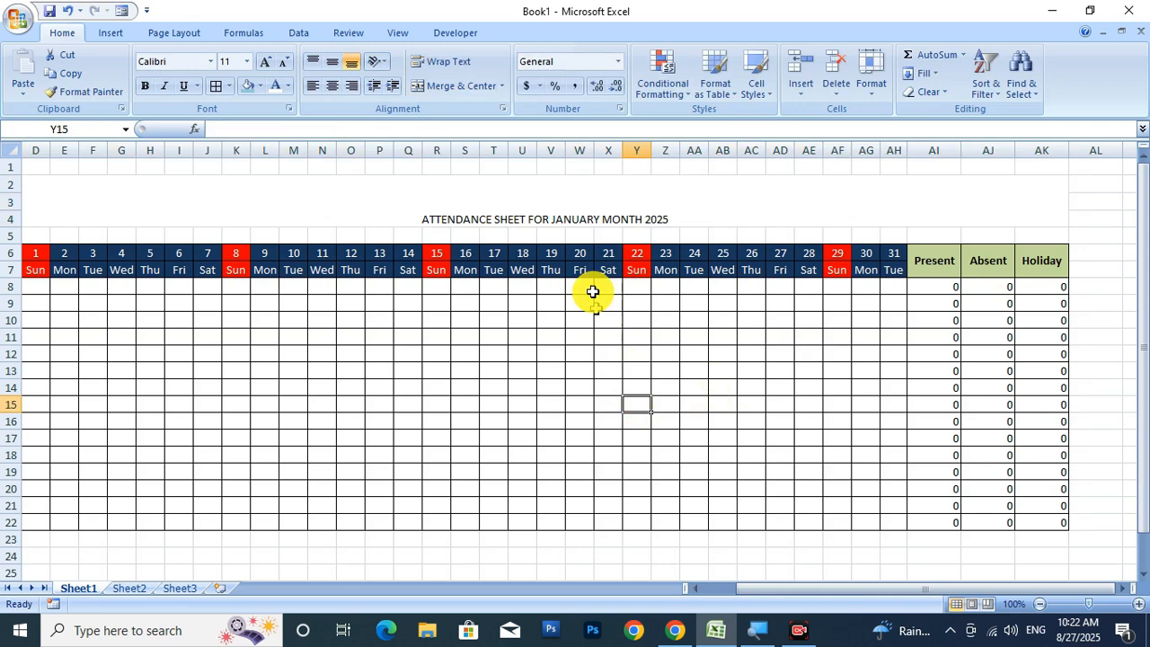
Make the title bold, middle-aligned, and enlarged to 26 pt.
left_click(585, 217)
left_click(145, 86)
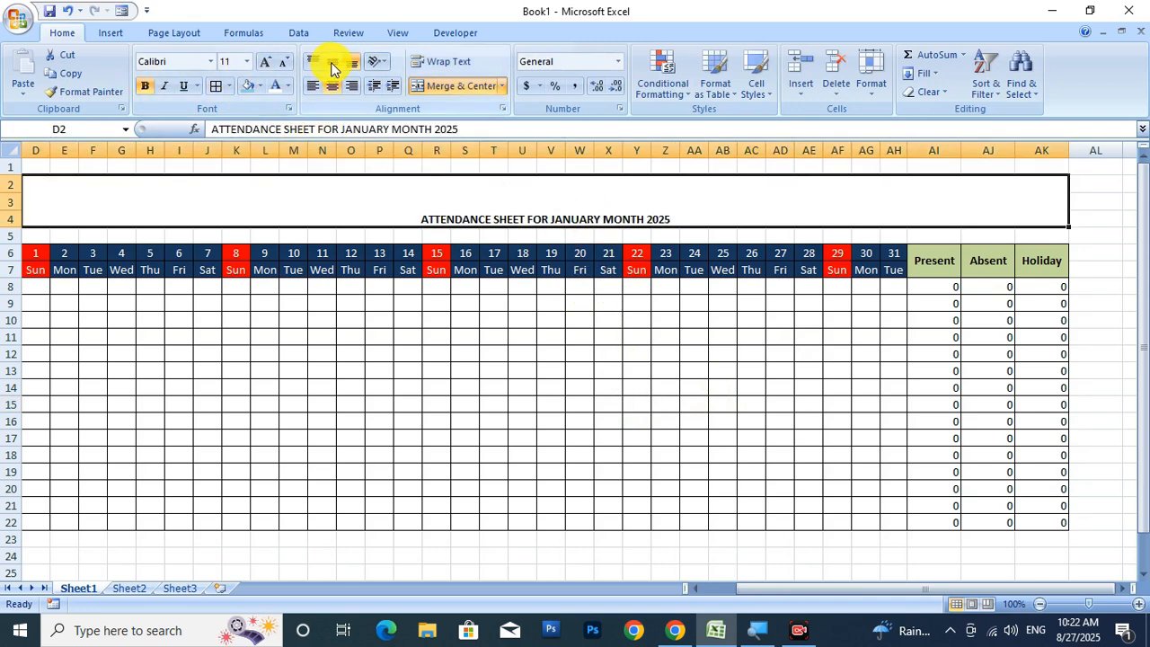
left_click(332, 61)
left_click(265, 61)
left_click(265, 61)
left_click(265, 61)
left_click(265, 62)
left_click(266, 61)
left_click(266, 61)
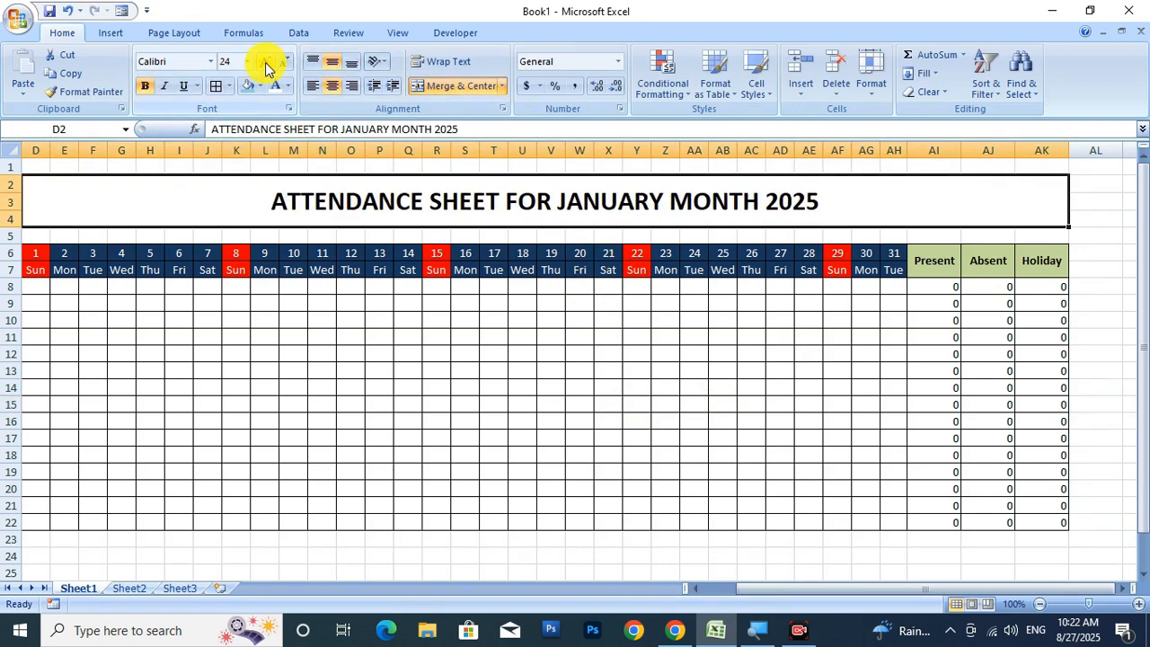
left_click(265, 61)
left_click(265, 61)
left_click_drag(797, 594, 719, 588)
Enter serial number 1, the employee's name and post Teacher in A8:C8.
left_click(43, 290)
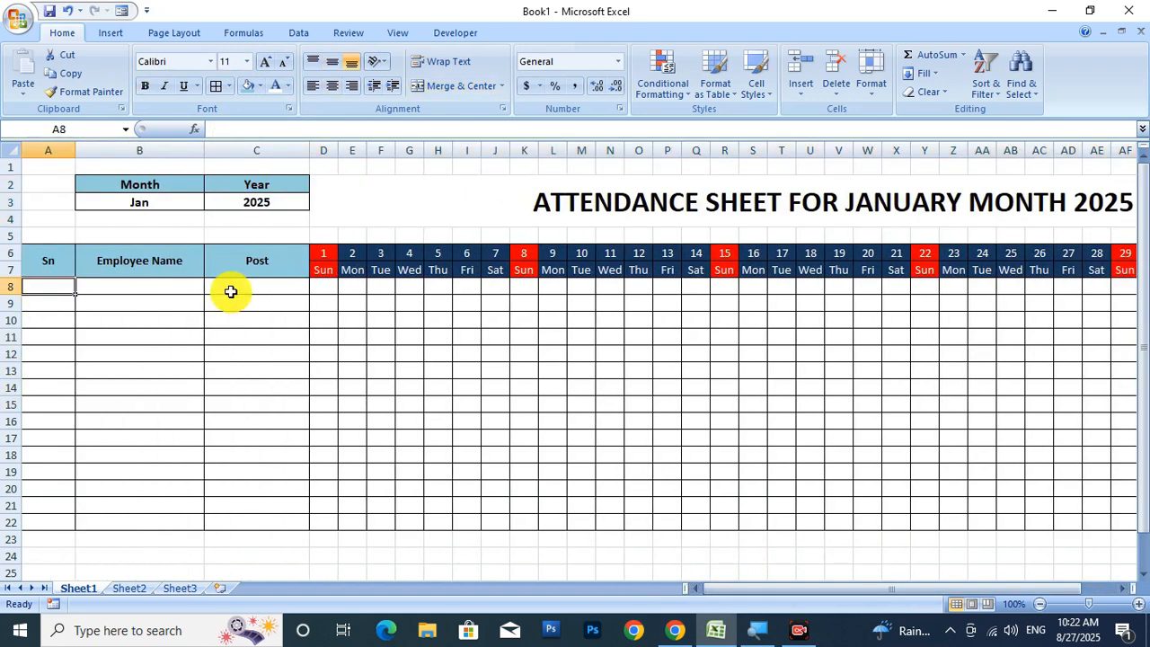
type("1")
key("Tab")
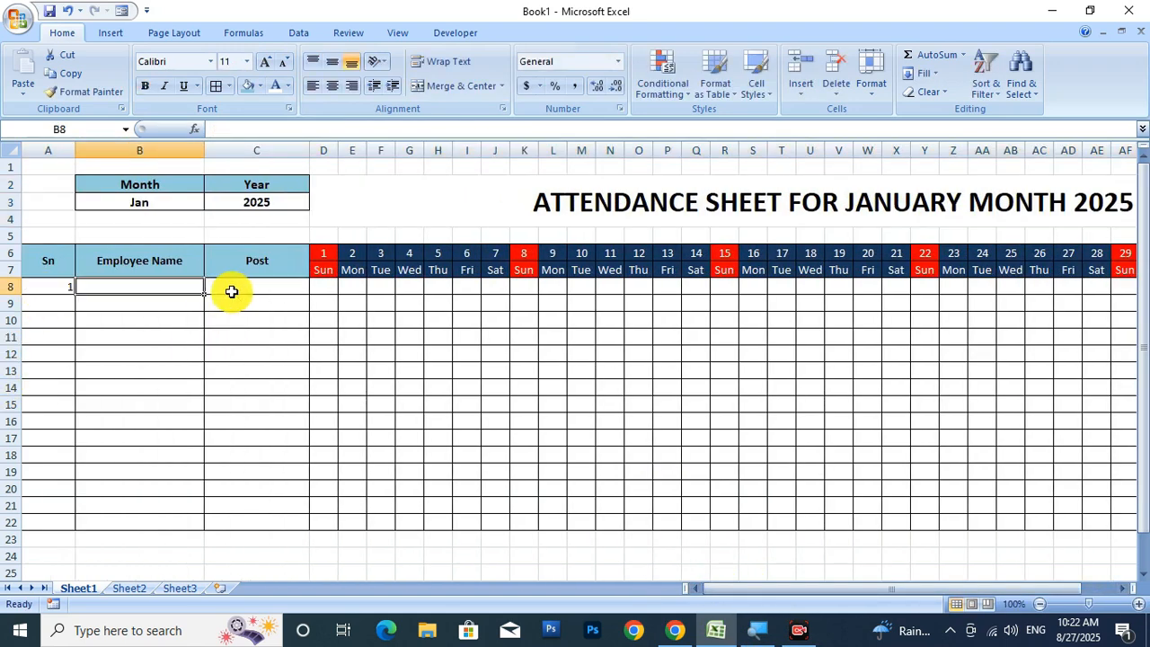
type("aS")
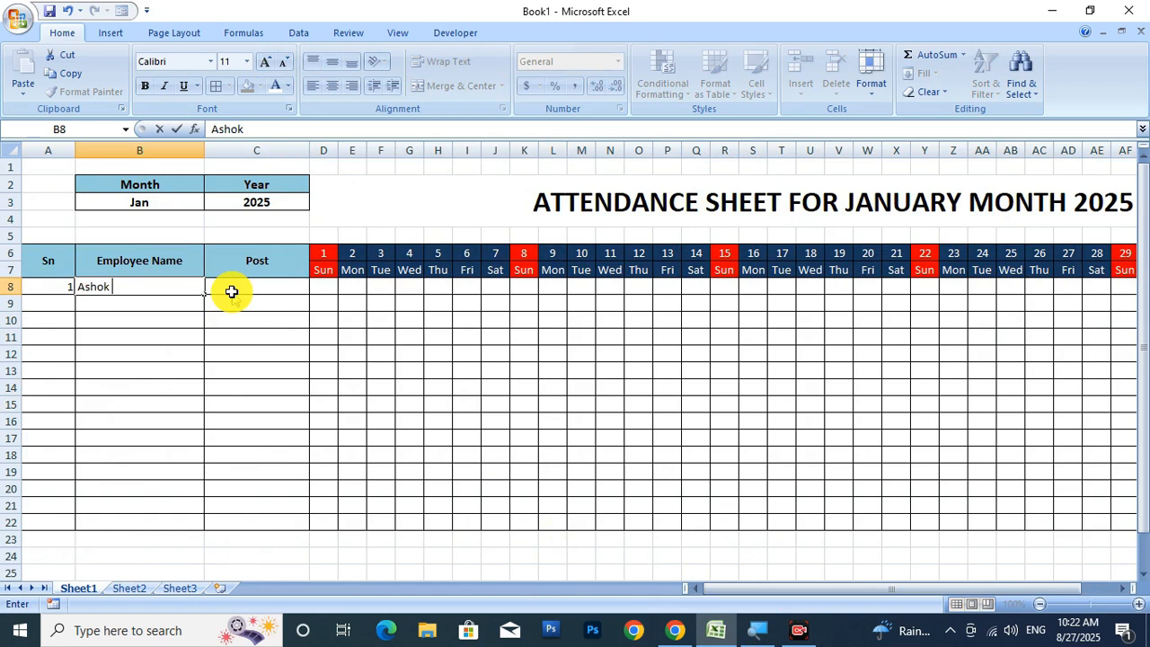
key("Tab")
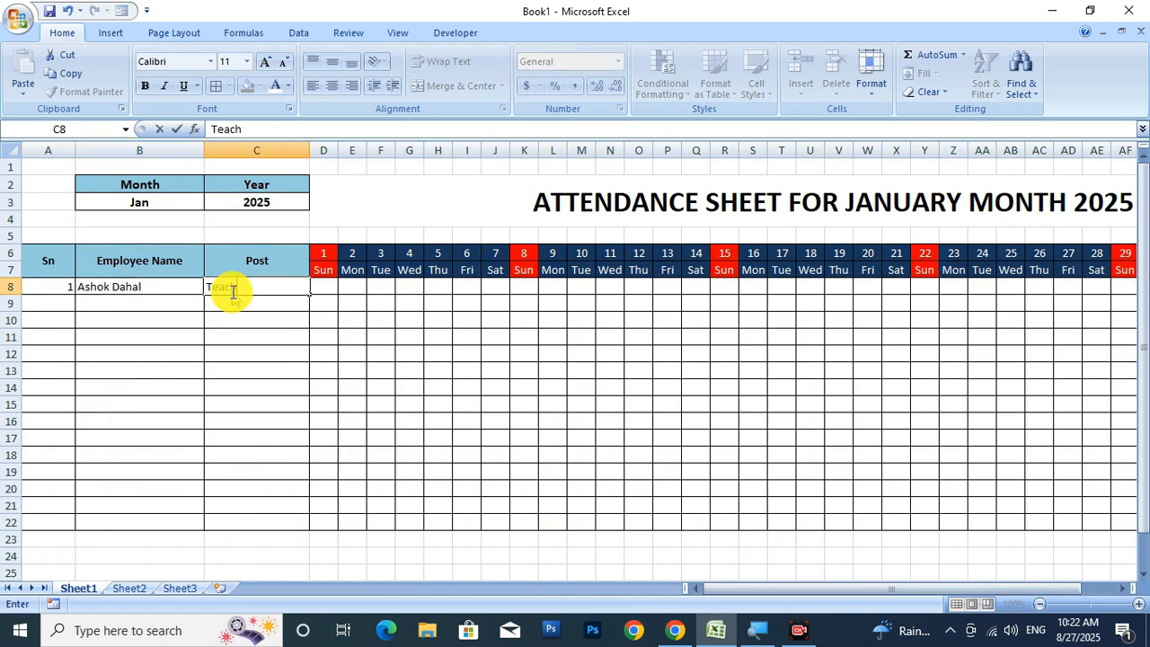
key("Tab")
key("Tab")
Mark days 1–7 in D8:J8 as P, then change day 1 to H.
key("shift+Tab")
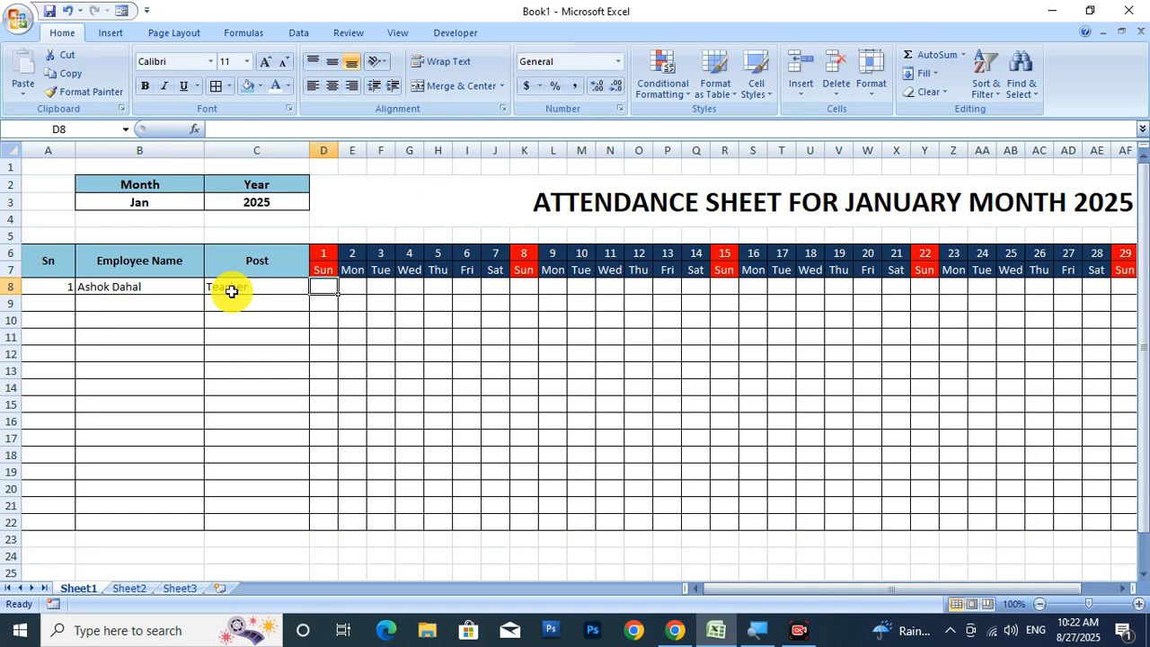
type("P")
key("Tab")
type("P")
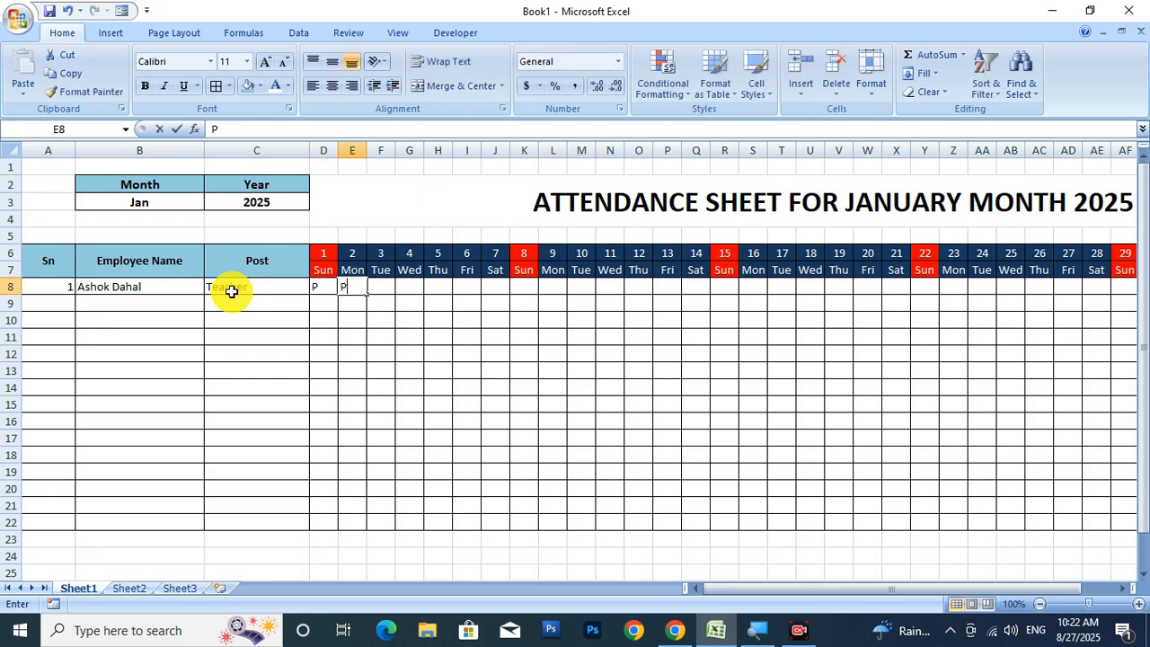
key("Tab")
type("P")
key("Tab")
type("P")
key("Tab")
type("P")
key("Tab")
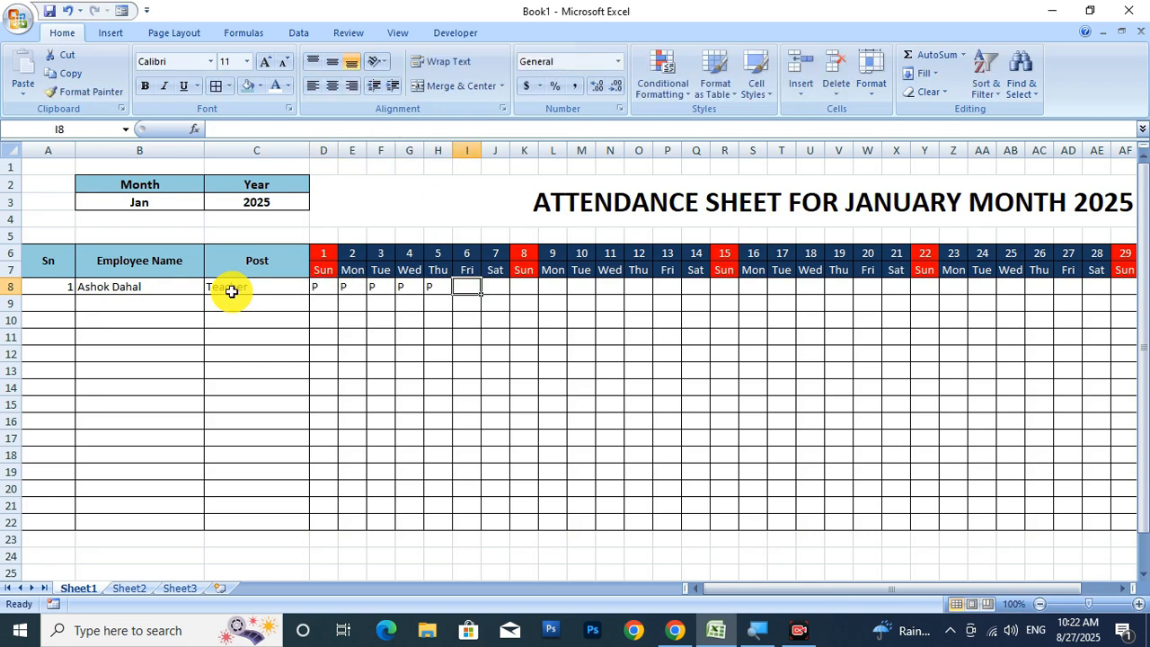
type("P")
key("Tab")
type("P")
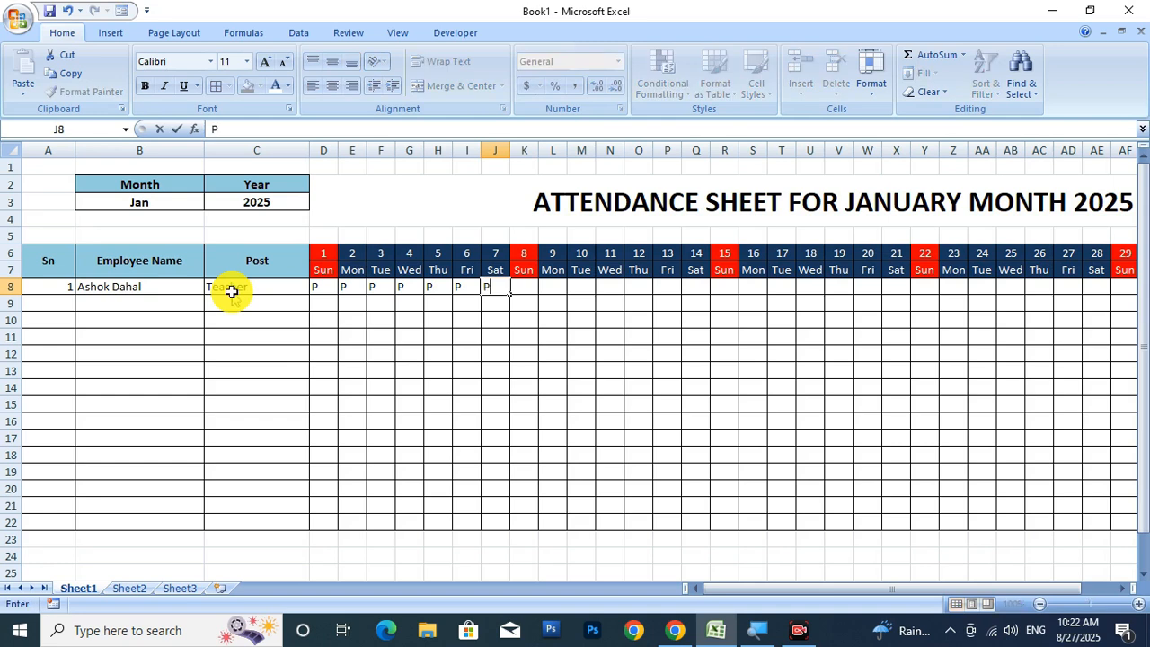
key("Left")
key("Left")
key("Left")
key("Left")
key("Left")
key("Left")
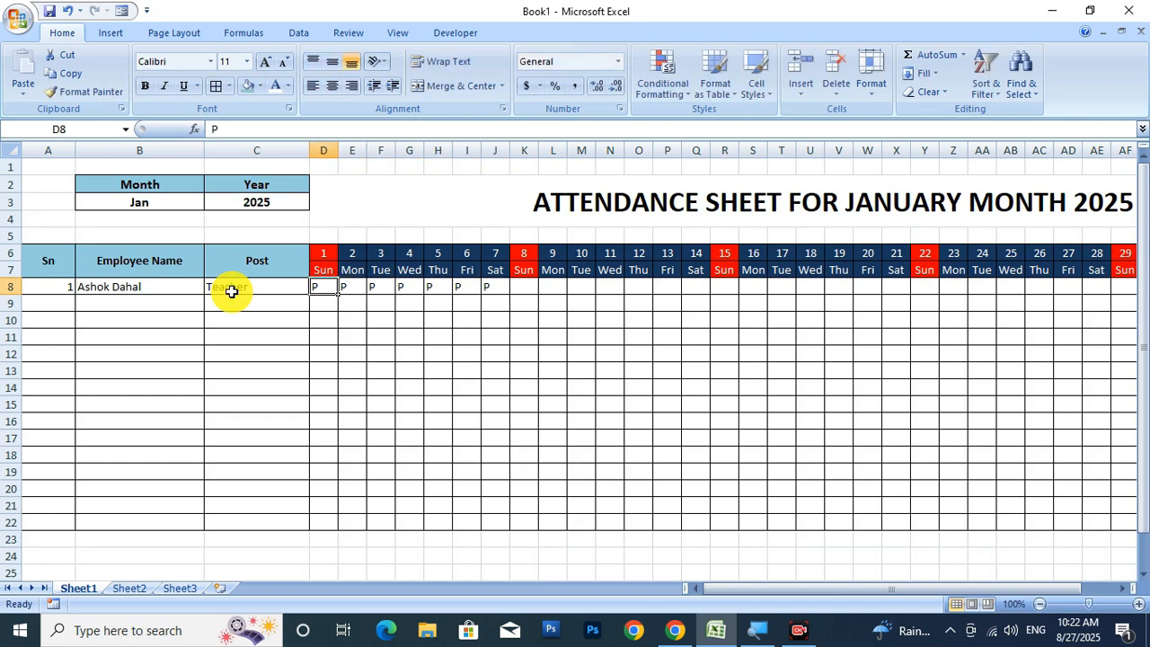
type("H")
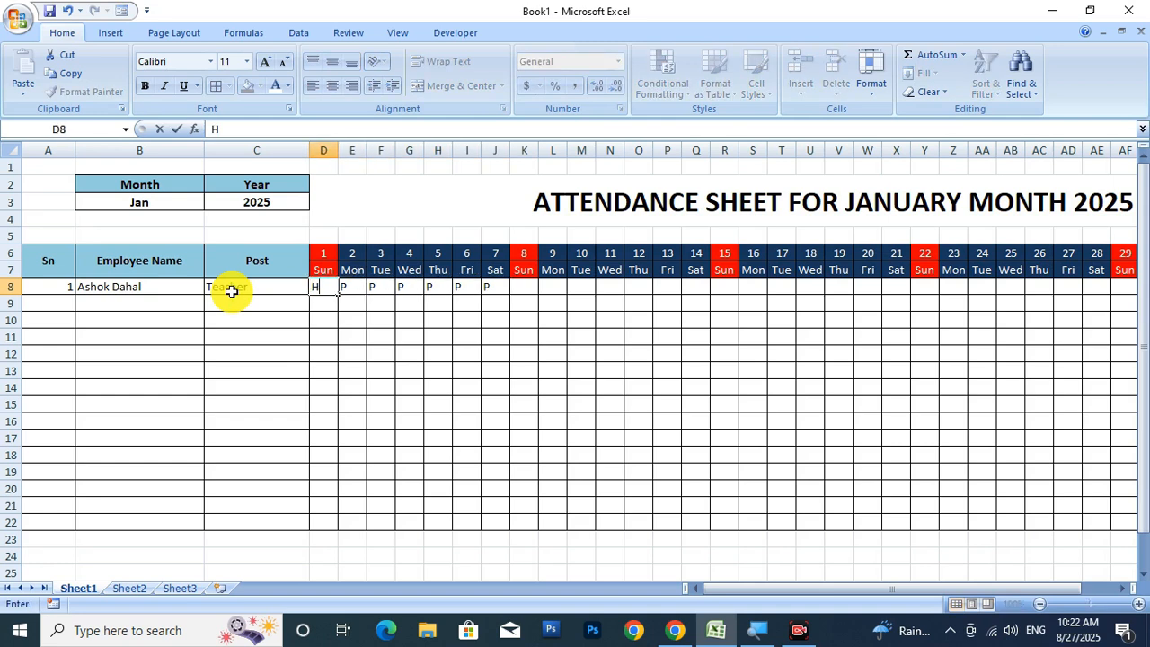
key("Right")
key("Right")
key("Right")
key("Right")
key("Right")
key("Right")
key("Right")
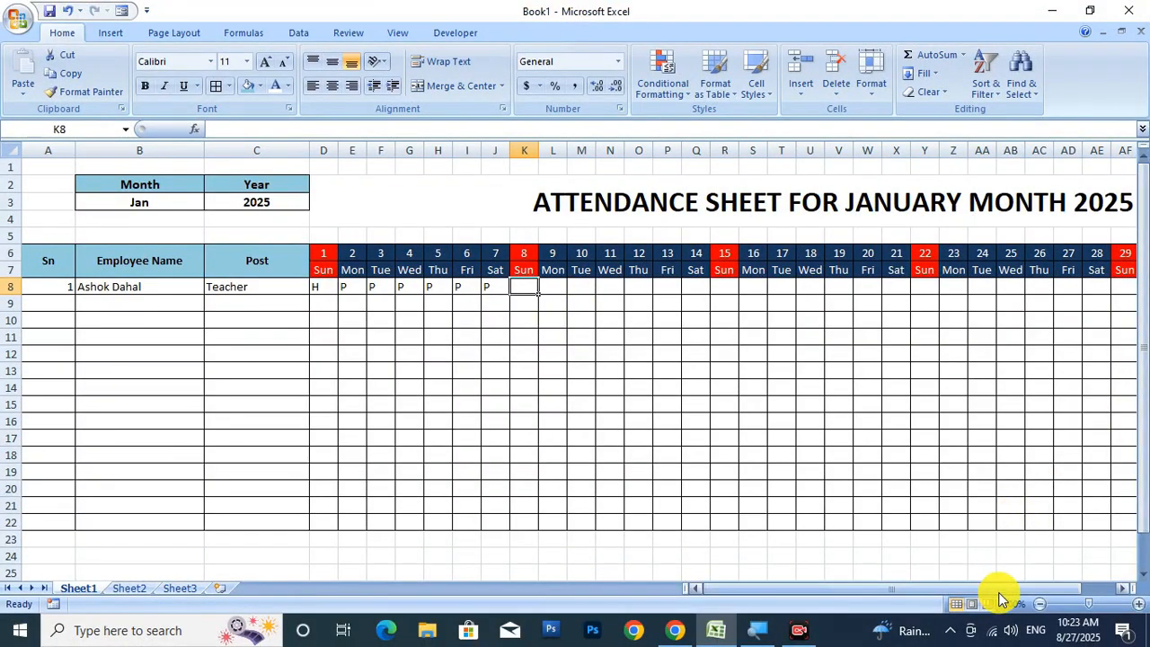
Enter the marks for days 8–16, with H on day 8, mostly P, and A on day 16.
left_click_drag(995, 589, 1111, 585)
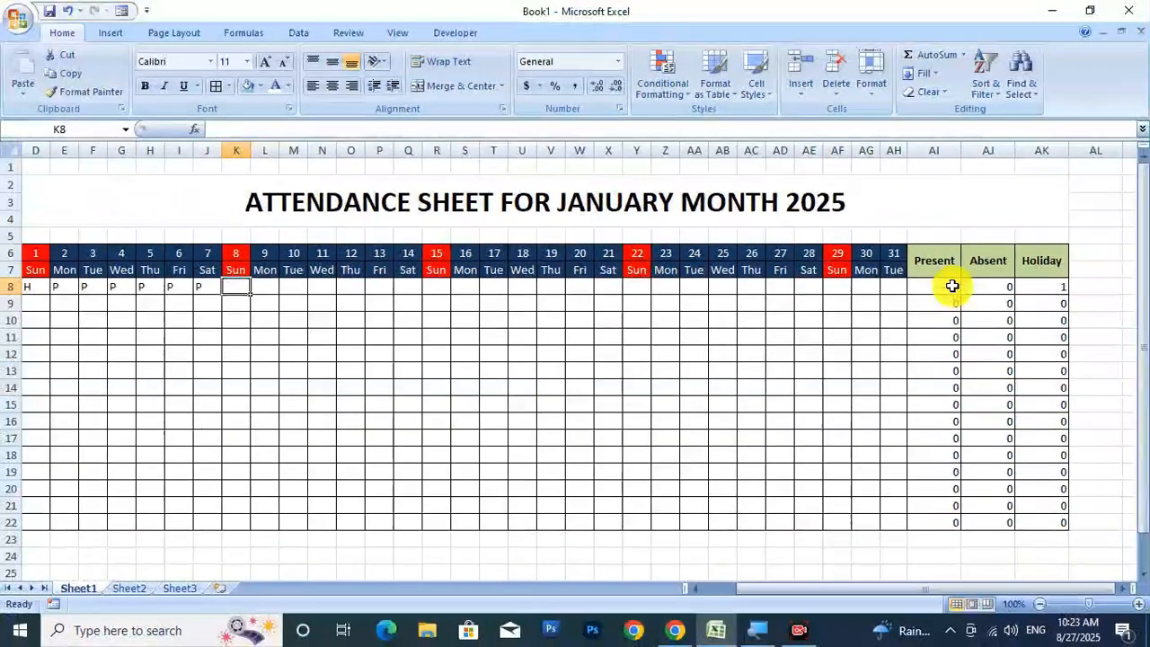
left_click(264, 287)
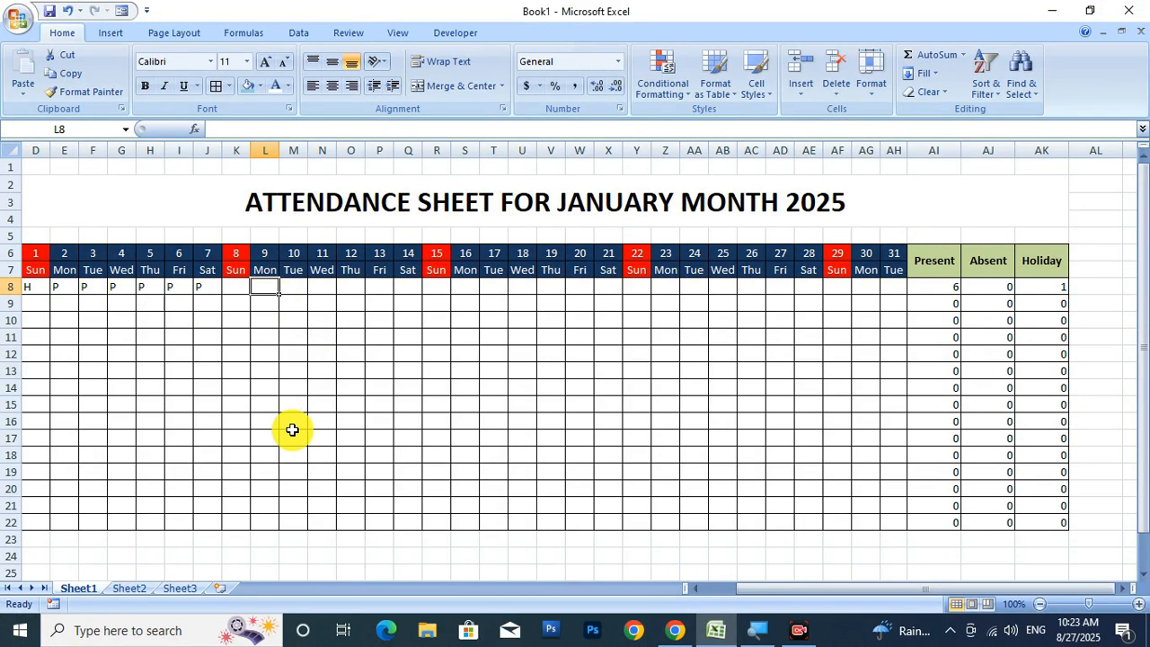
key("Left")
type("H")
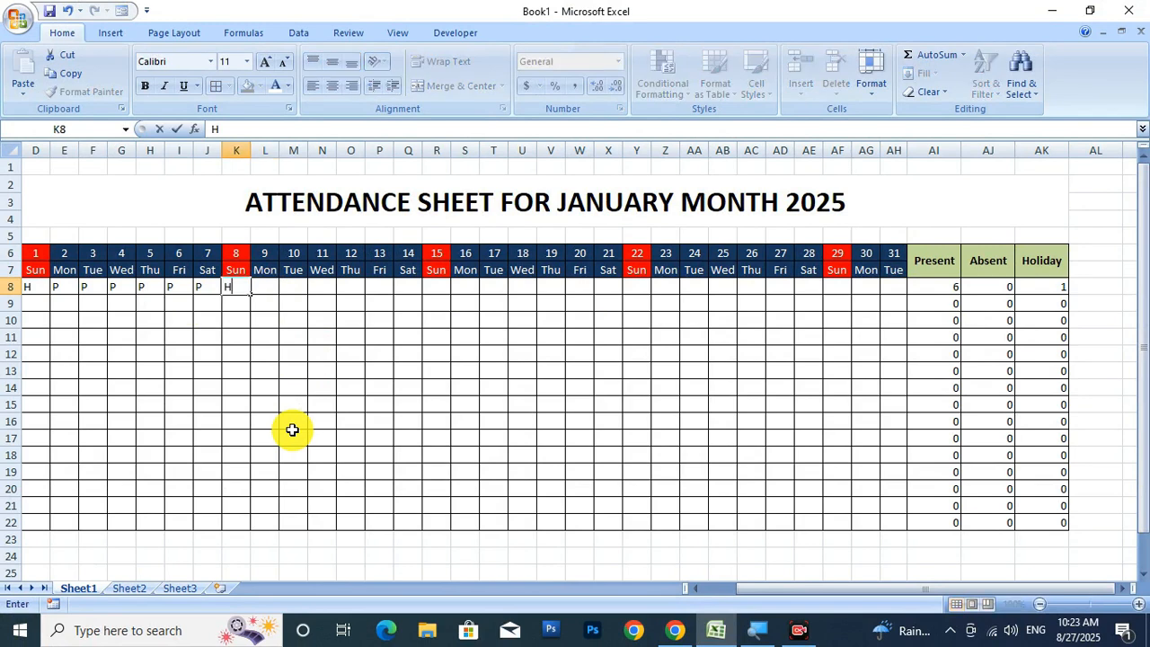
key("Right")
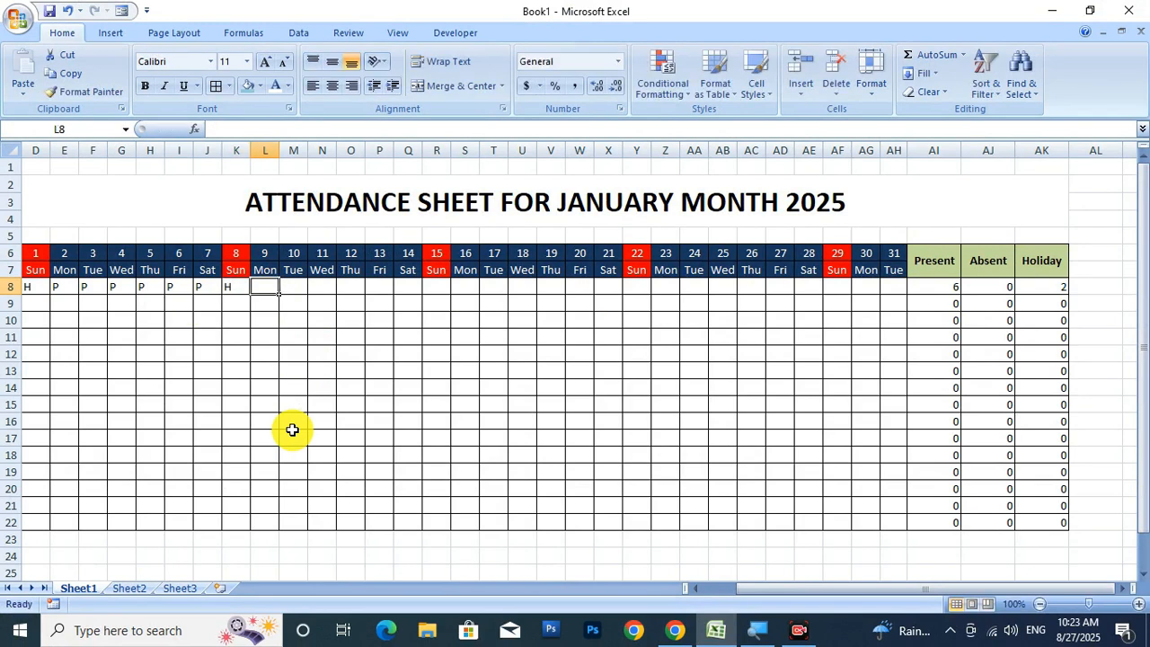
key("P")
key("Right")
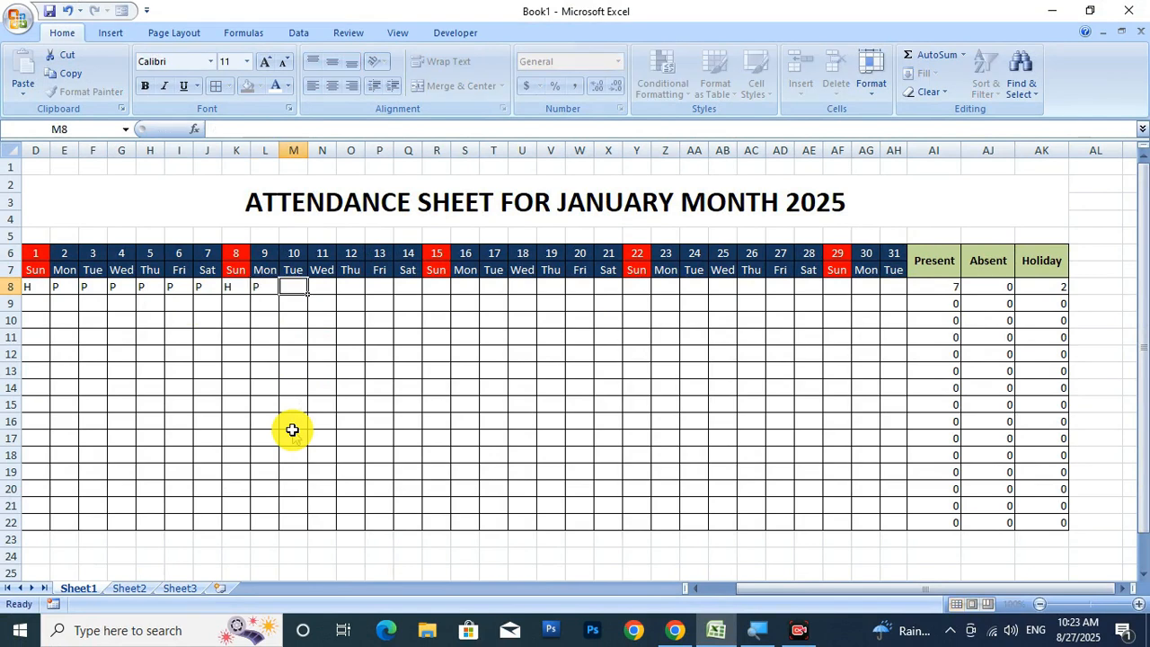
key("P")
key("Right")
key("P")
key("Right")
key("P")
key("Right")
key("P")
key("Right")
type("P")
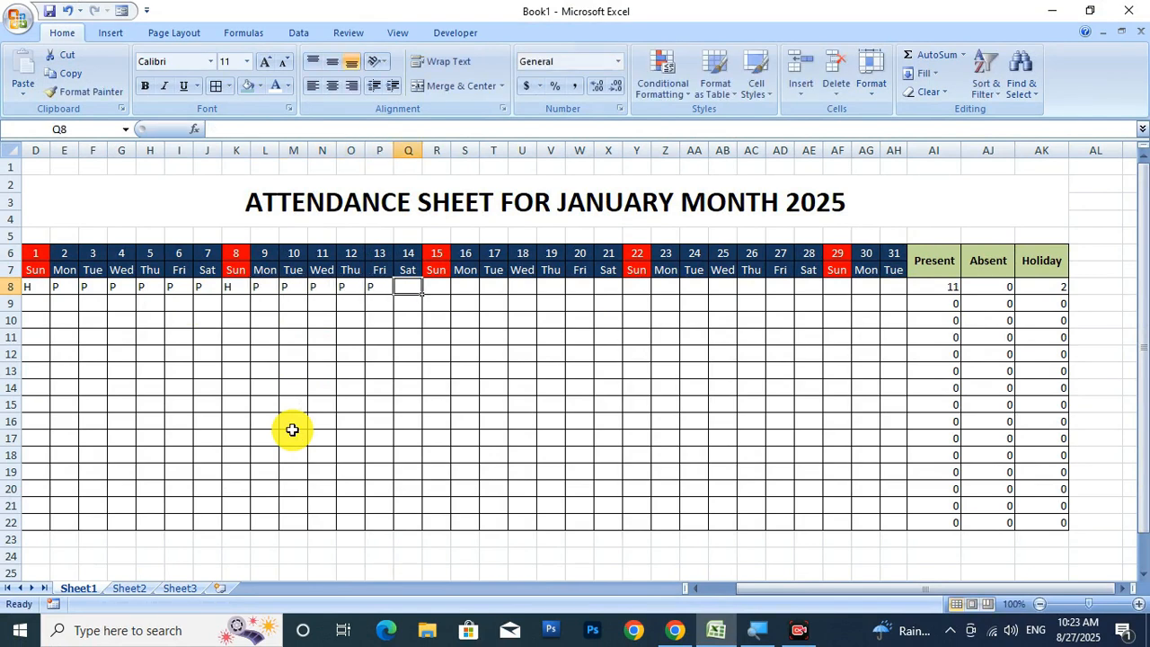
key("Right")
type("H")
key("Right")
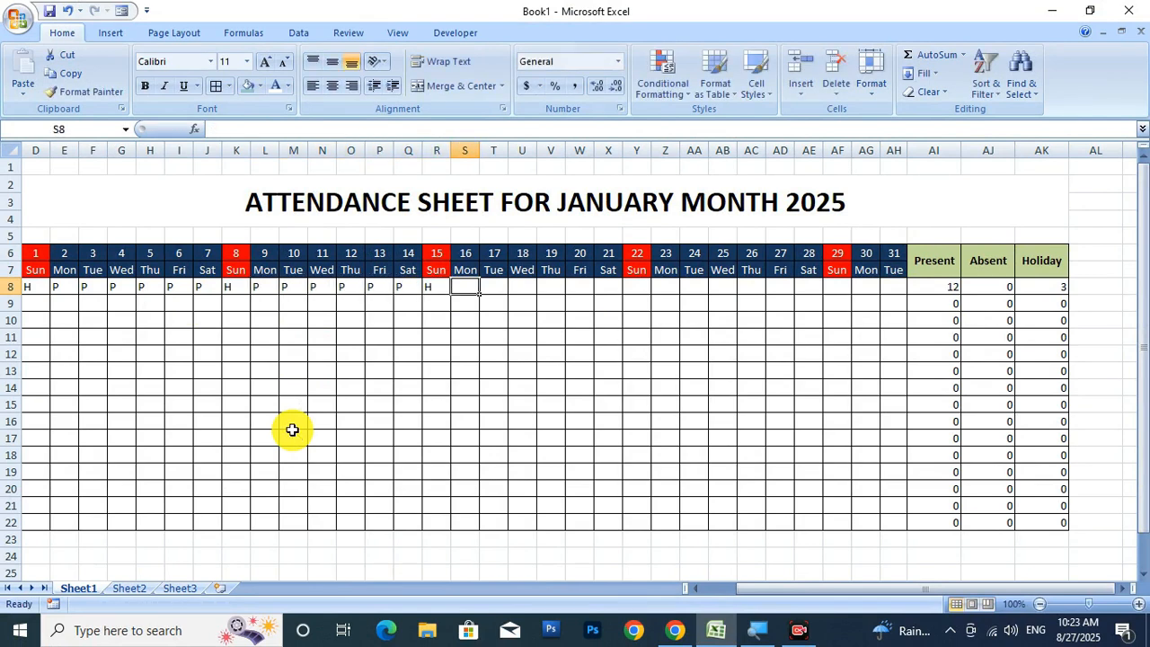
type("A")
key("Right")
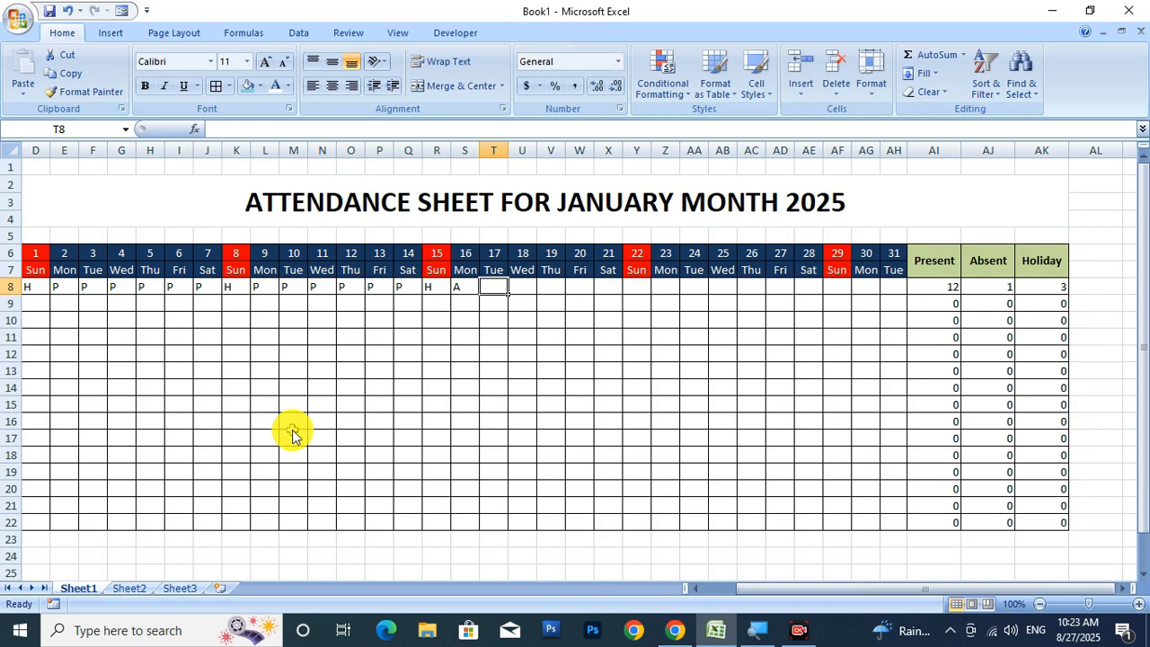
type("P")
Mark days 17–31 with P and H, correcting day 30 from O to P.
key("Right")
type("P")
key("Right")
type("P")
key("Right")
type("P")
key("Right")
type("P")
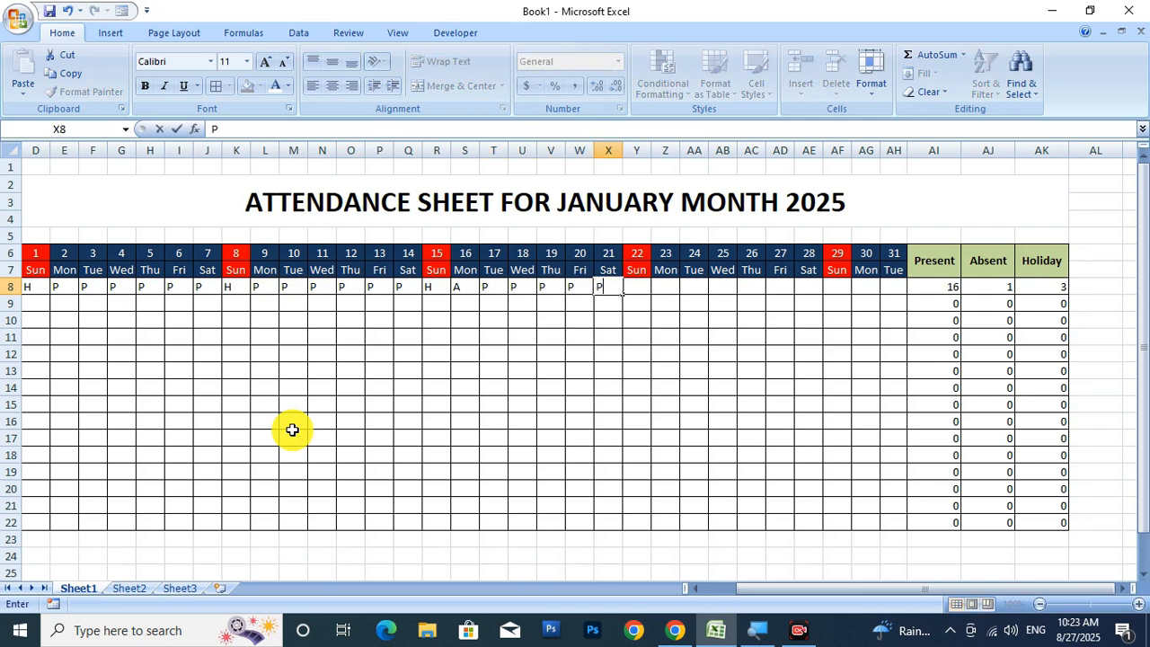
key("Right")
type("H")
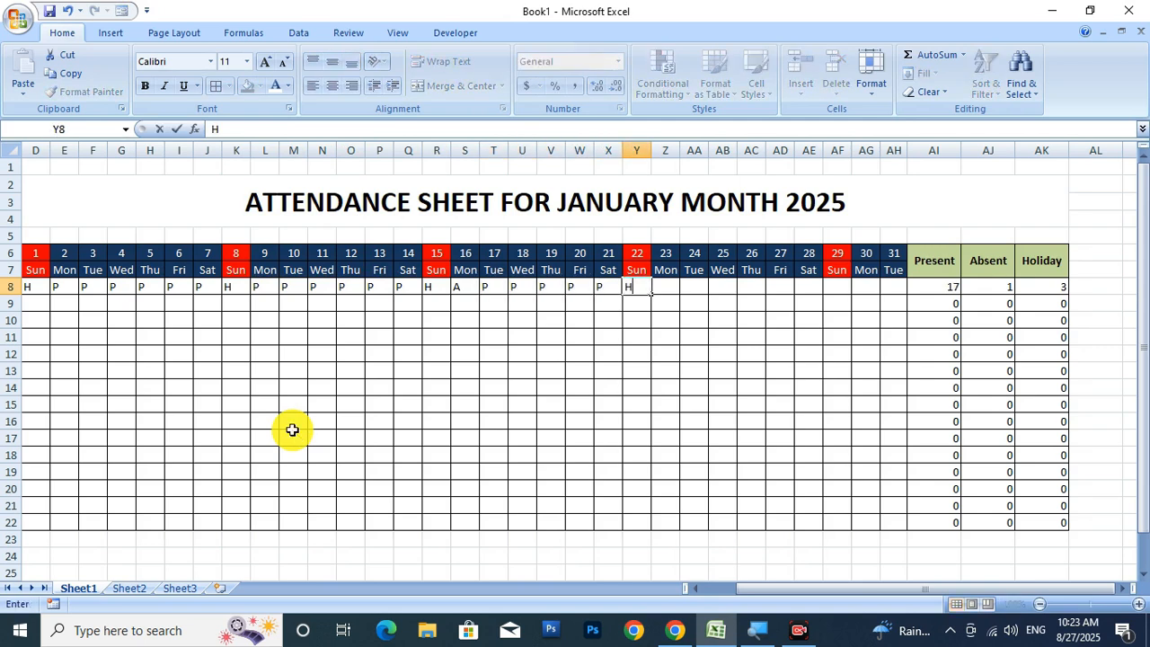
key("Right")
type("P")
key("Right")
type("P")
key("Right")
type("P")
key("Right")
type("P")
key("Right")
type("P")
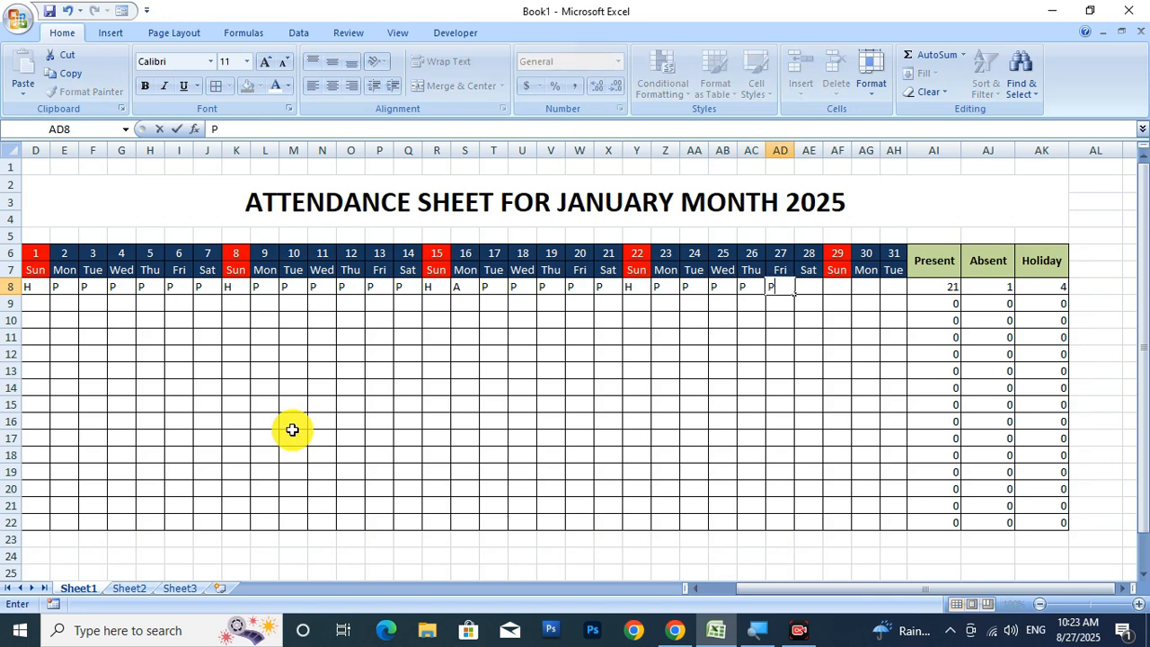
key("Right")
type("P")
key("Right")
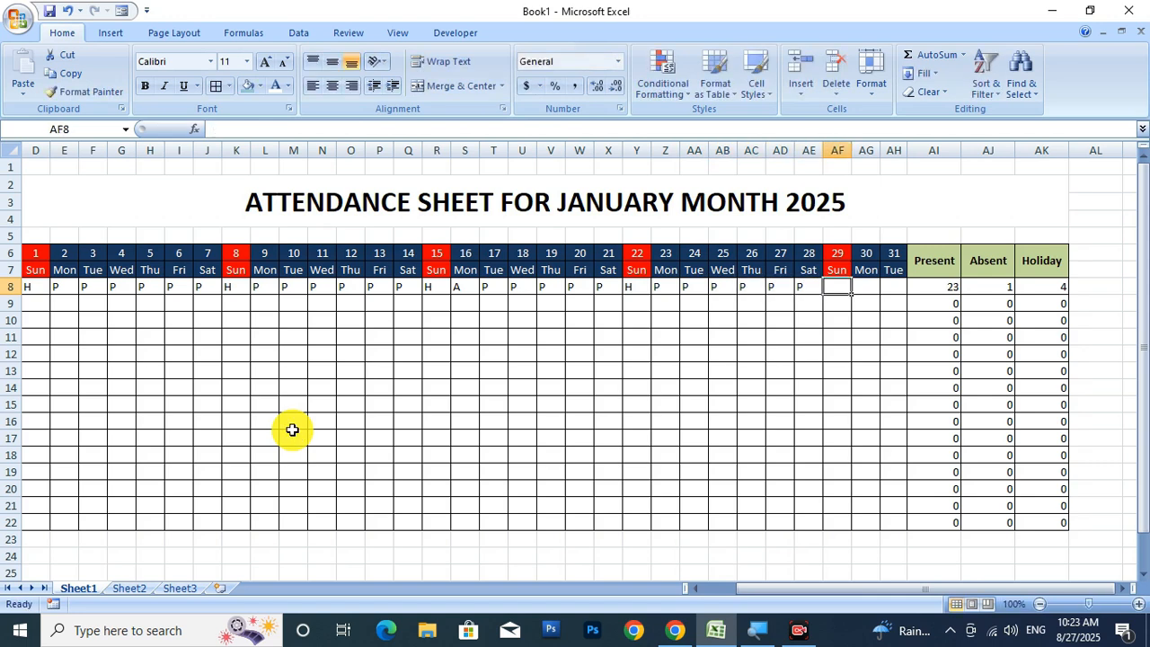
type("H")
key("Right")
type("O")
key("Right")
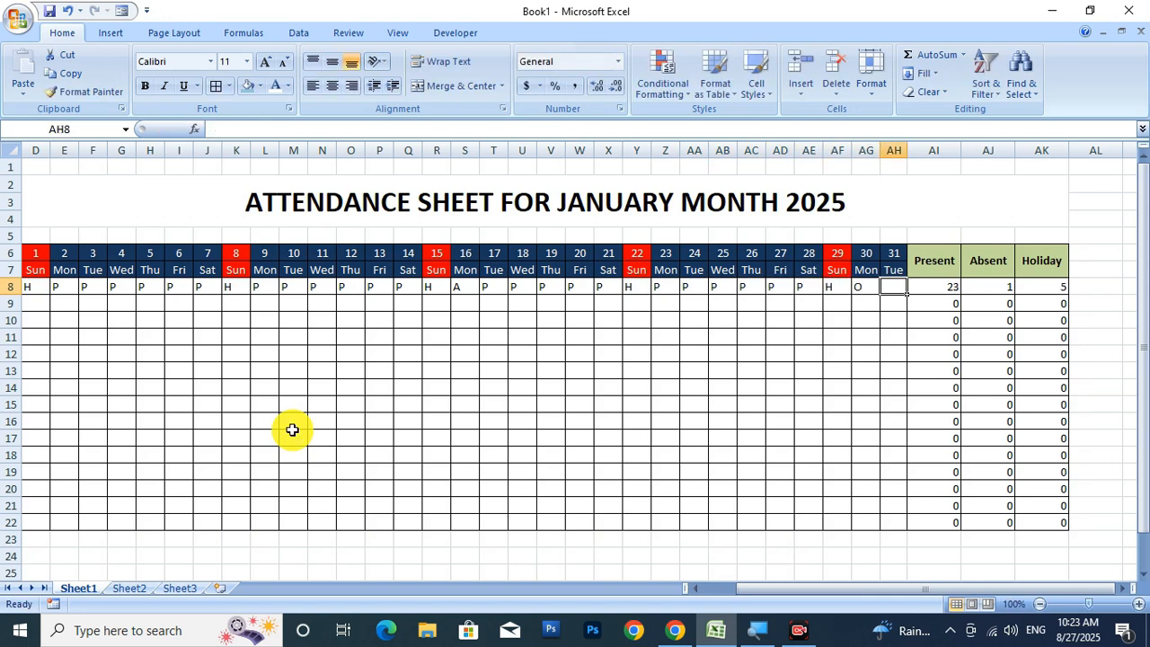
key("Left")
type("P")
key("Right")
type("P")
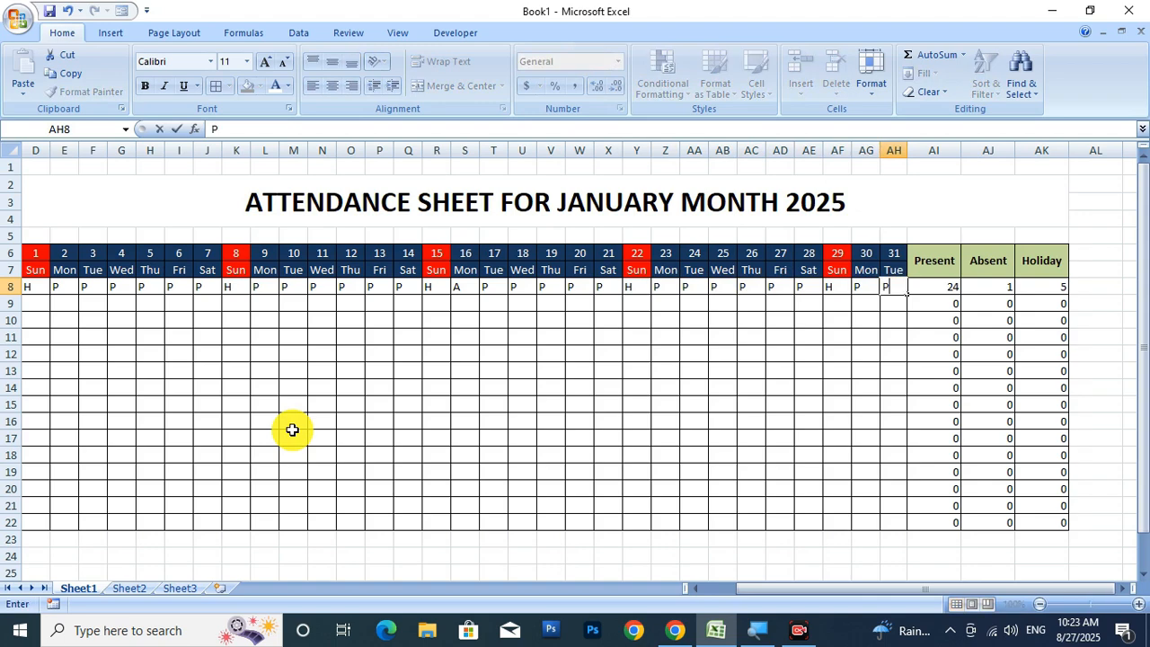
key("Return")
key("Left")
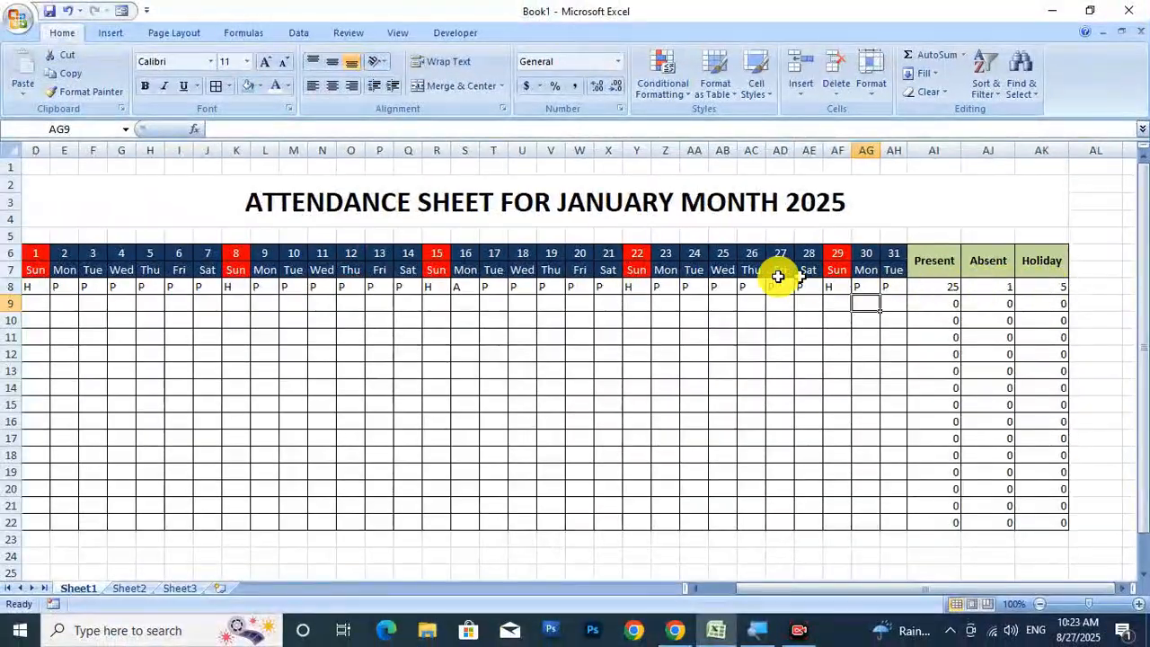
Fill row 9 with serial 2, the second employee's name, post Admin and H for day 1.
left_click_drag(778, 597, 691, 584)
left_click(52, 303)
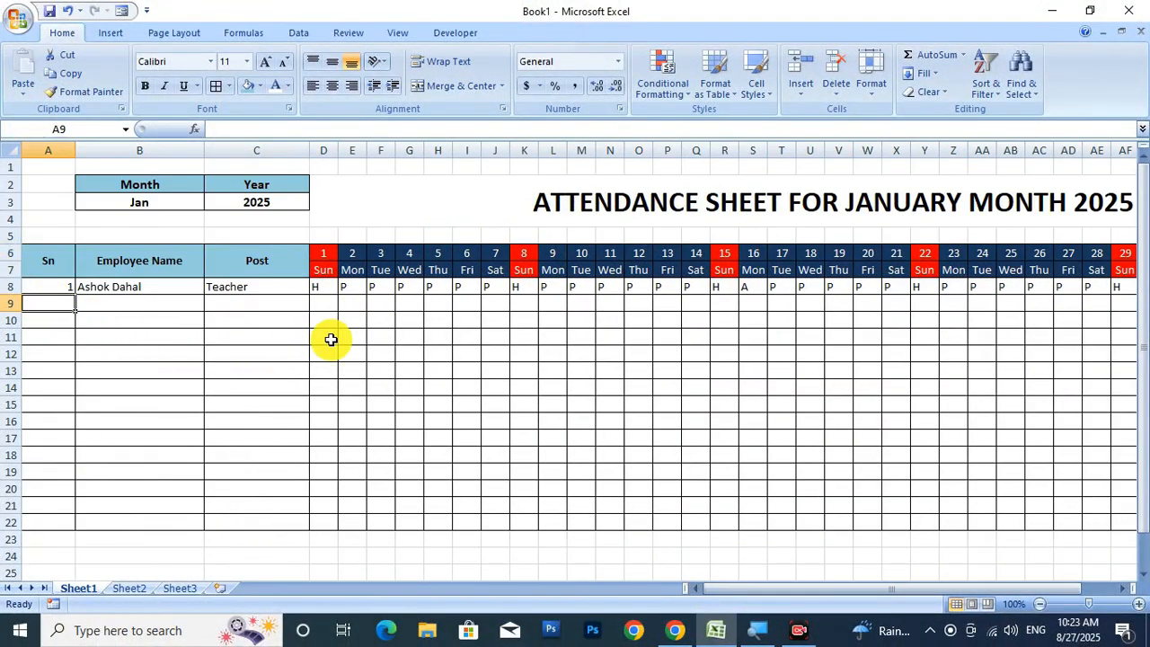
key("Tab")
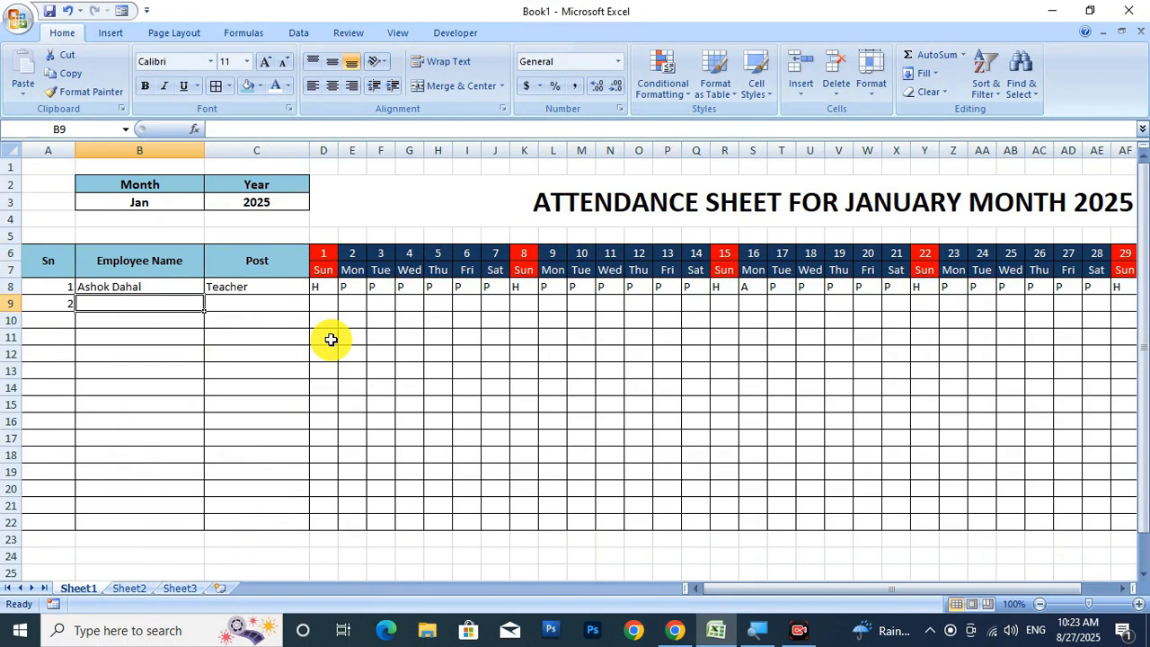
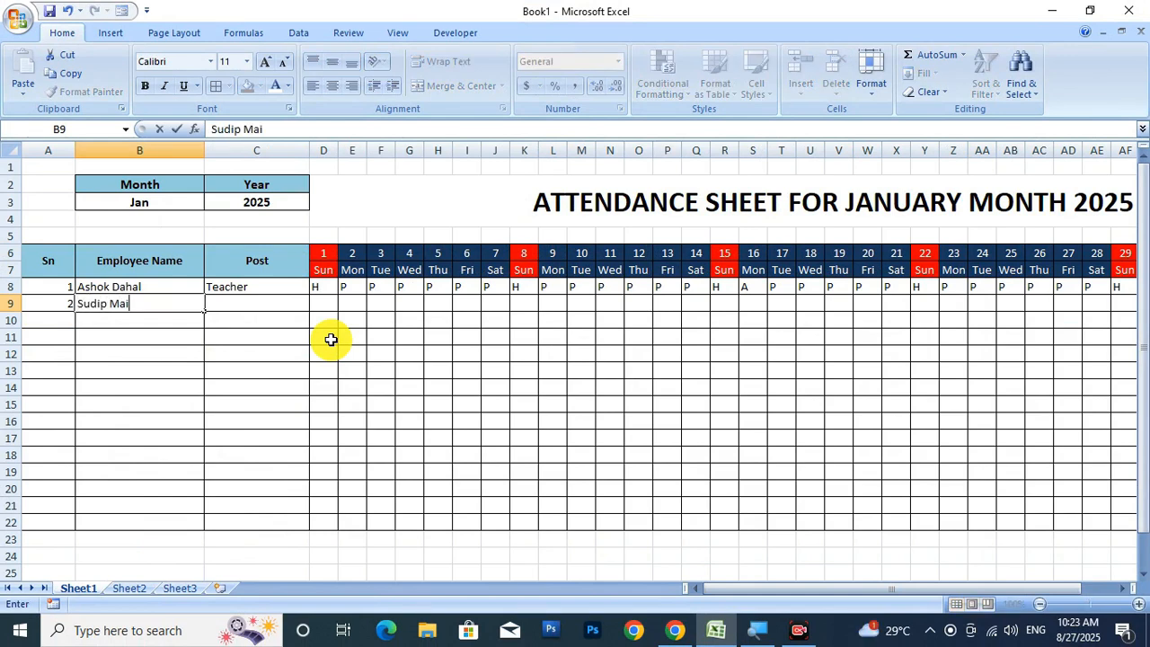
key("Tab")
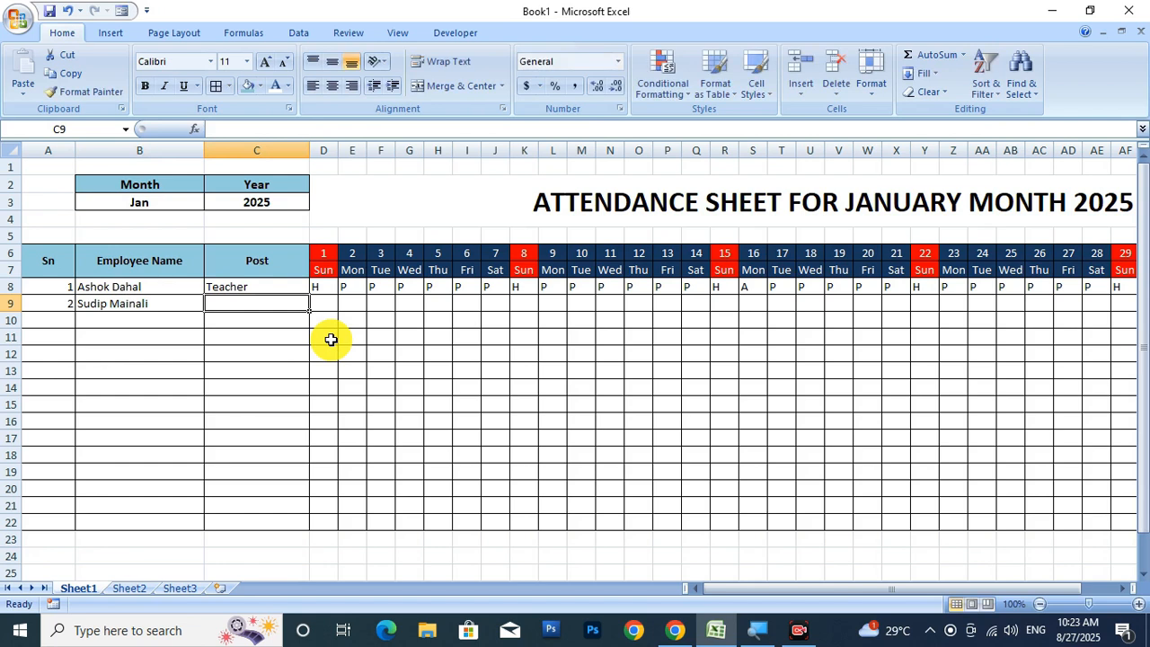
type("Admin")
key("Tab")
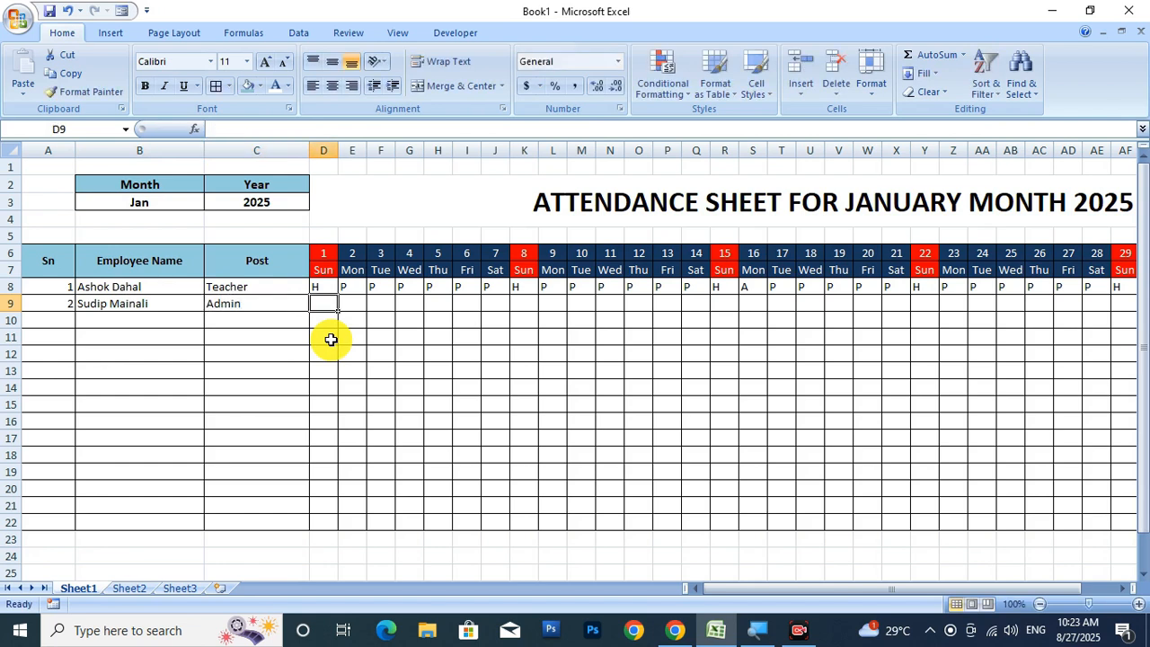
type("h")
key("Tab")
type("h")
key("Tab")
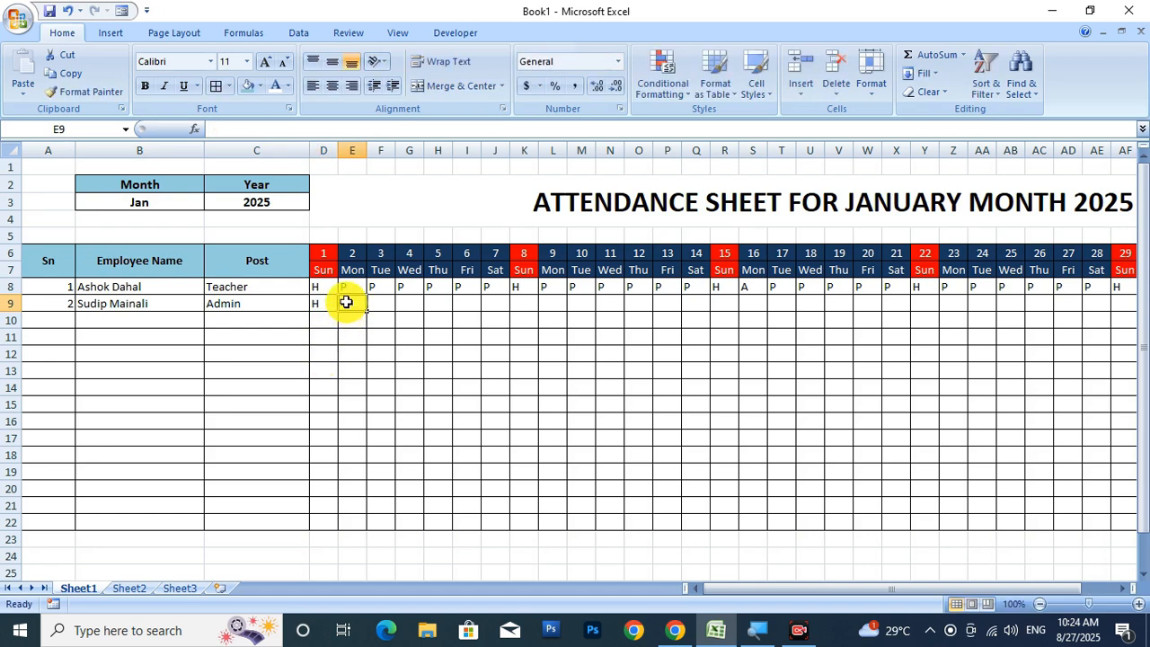
Undo the accidental day 2 fill and copy H down the day 1 column to row 22.
left_click_drag(367, 293, 372, 526)
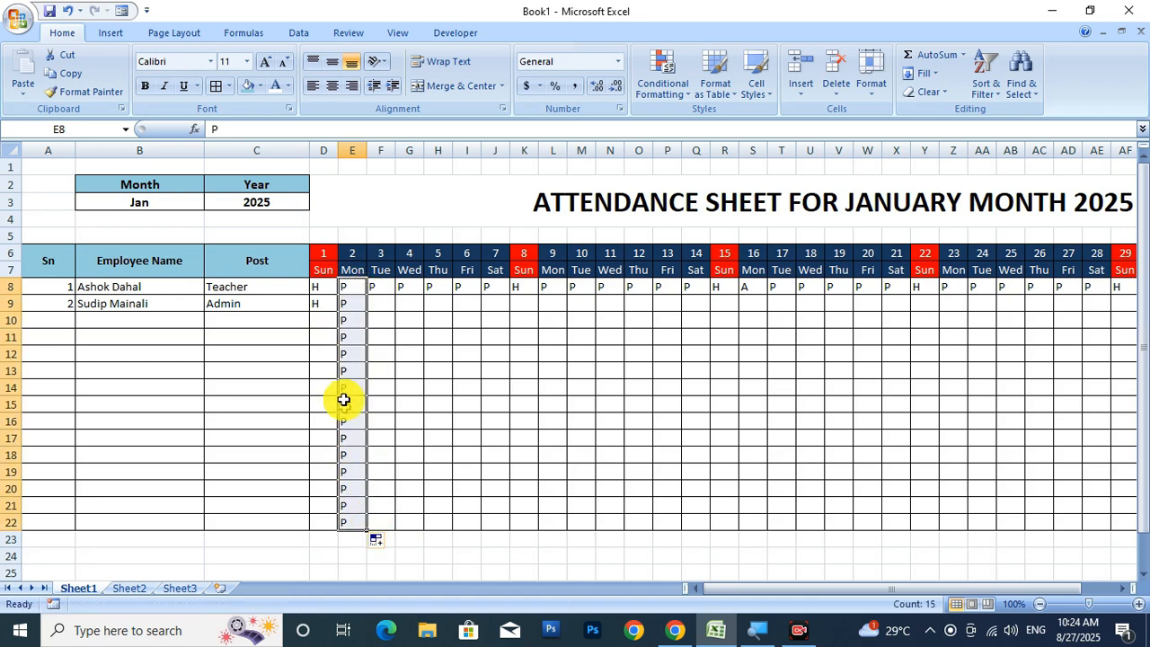
left_click(327, 305)
left_click_drag(338, 312, 341, 522)
left_click(380, 303)
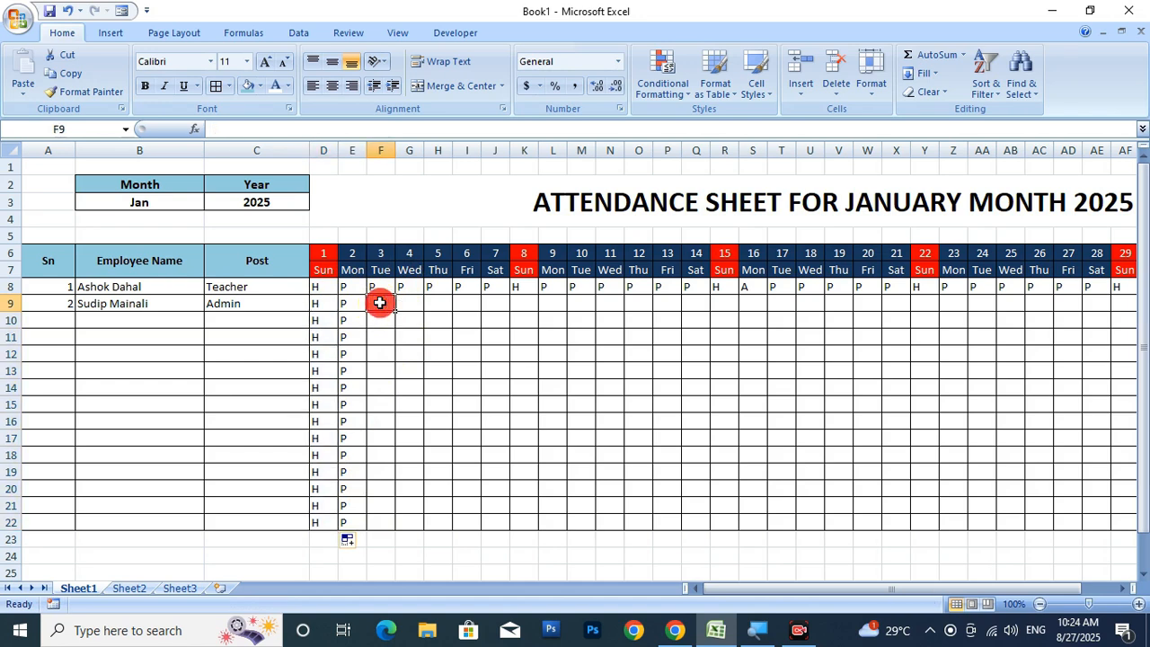
key("ctrl+z")
key("ctrl+z")
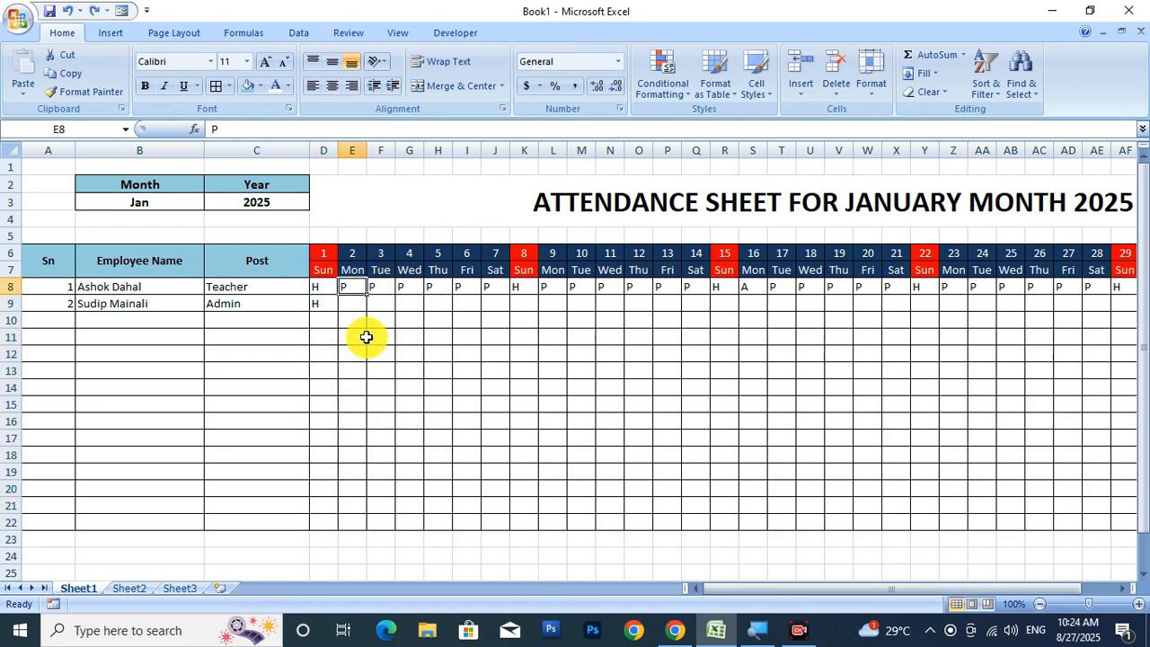
left_click(329, 304)
left_click_drag(338, 312, 338, 525)
Copy H down the day 8, 15, 22 and 29 Sunday columns to row 22.
left_click(524, 286)
left_click_drag(538, 297, 535, 526)
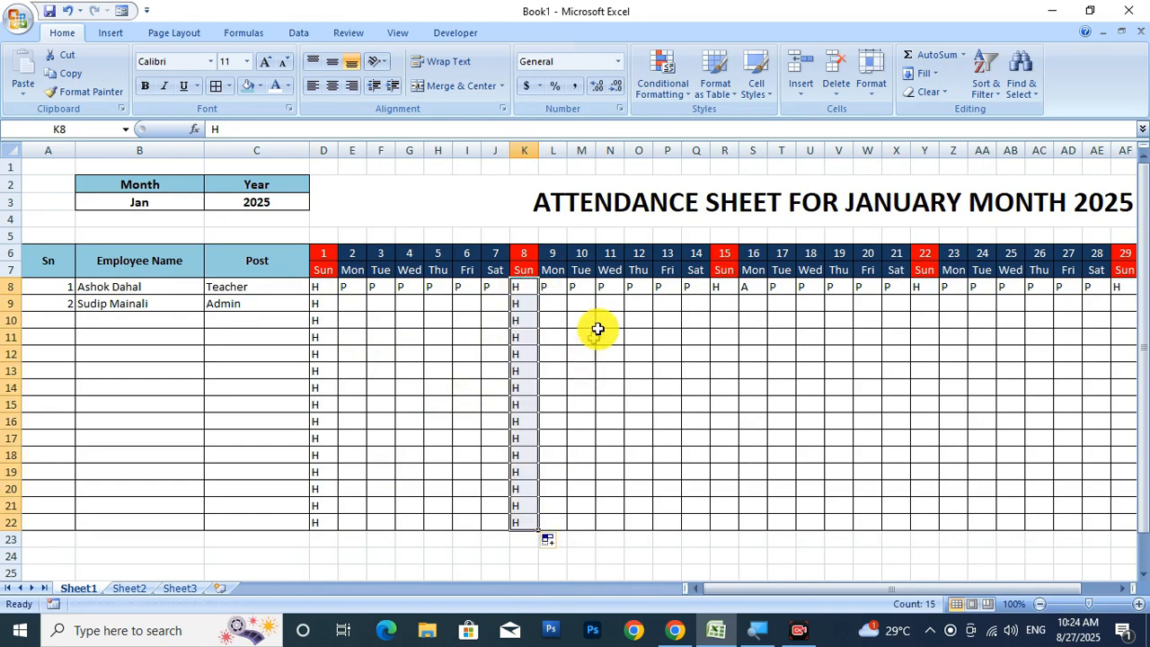
left_click(726, 289)
left_click_drag(740, 298, 732, 524)
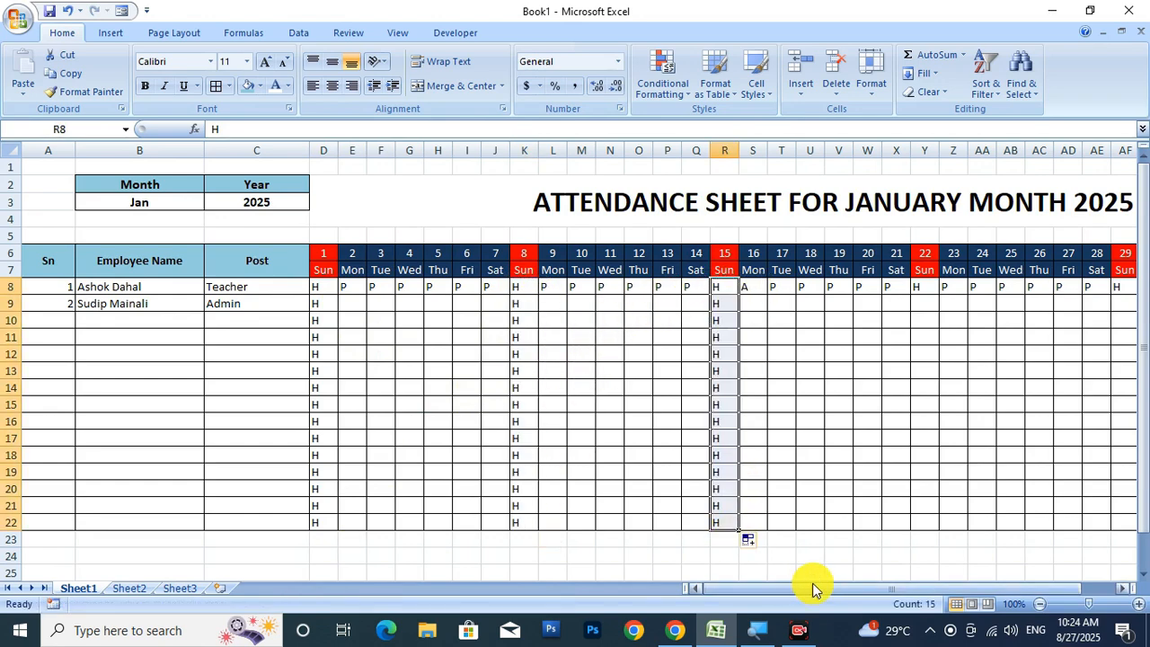
left_click_drag(834, 590, 874, 586)
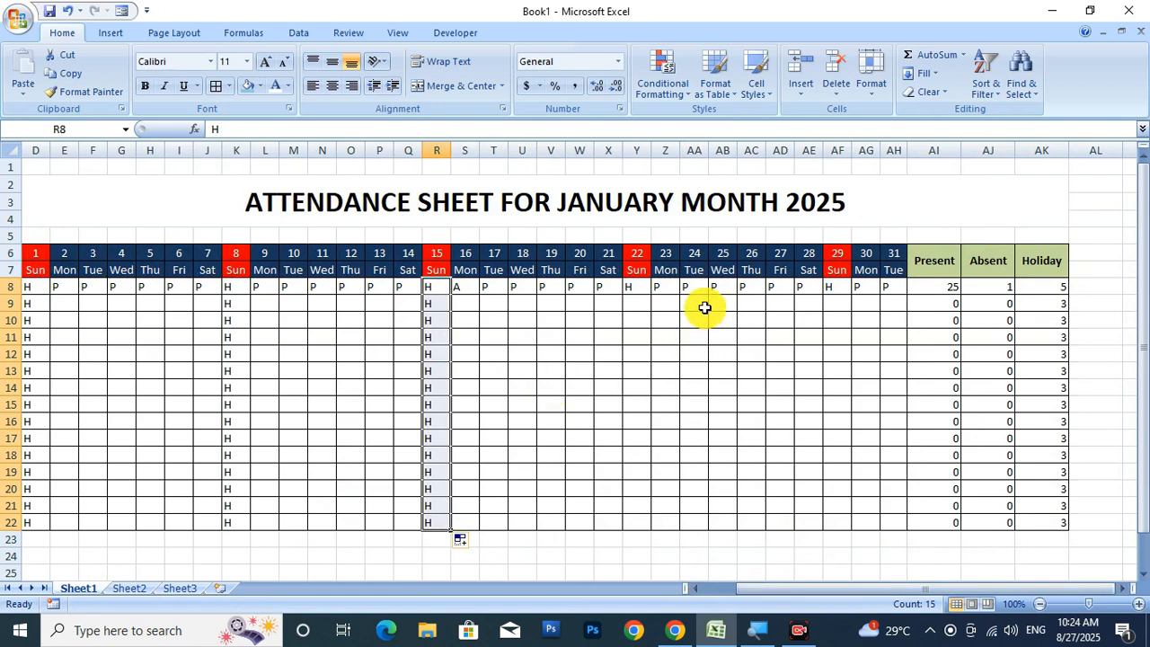
left_click(631, 293)
left_click_drag(652, 294, 636, 523)
left_click(839, 288)
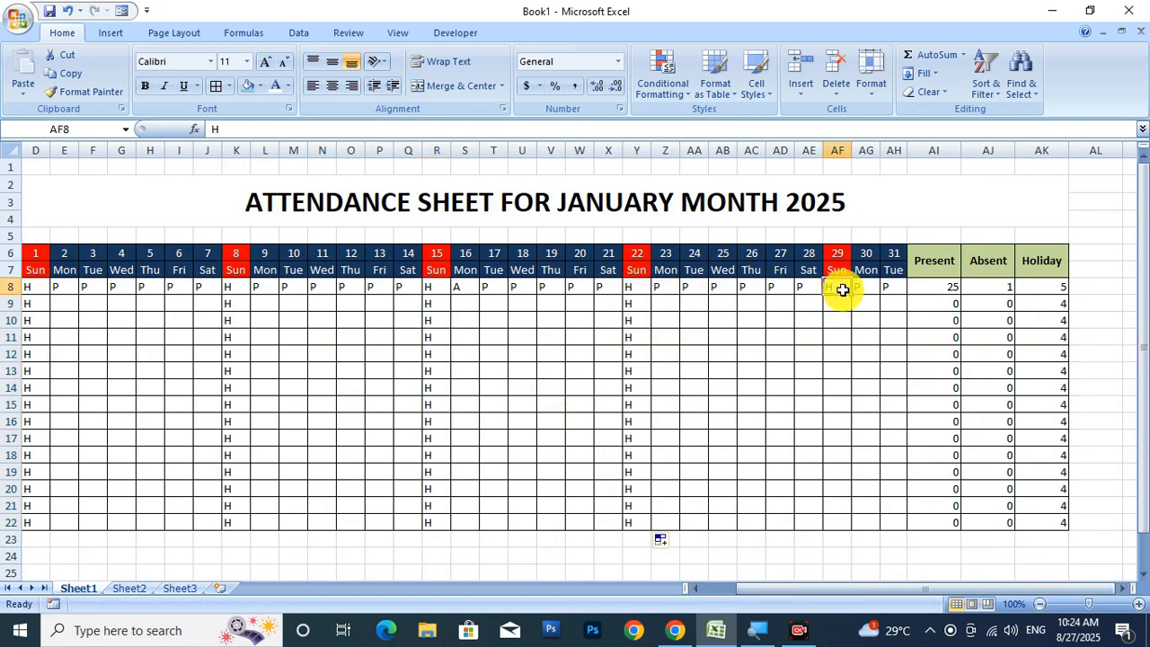
left_click_drag(850, 295, 838, 523)
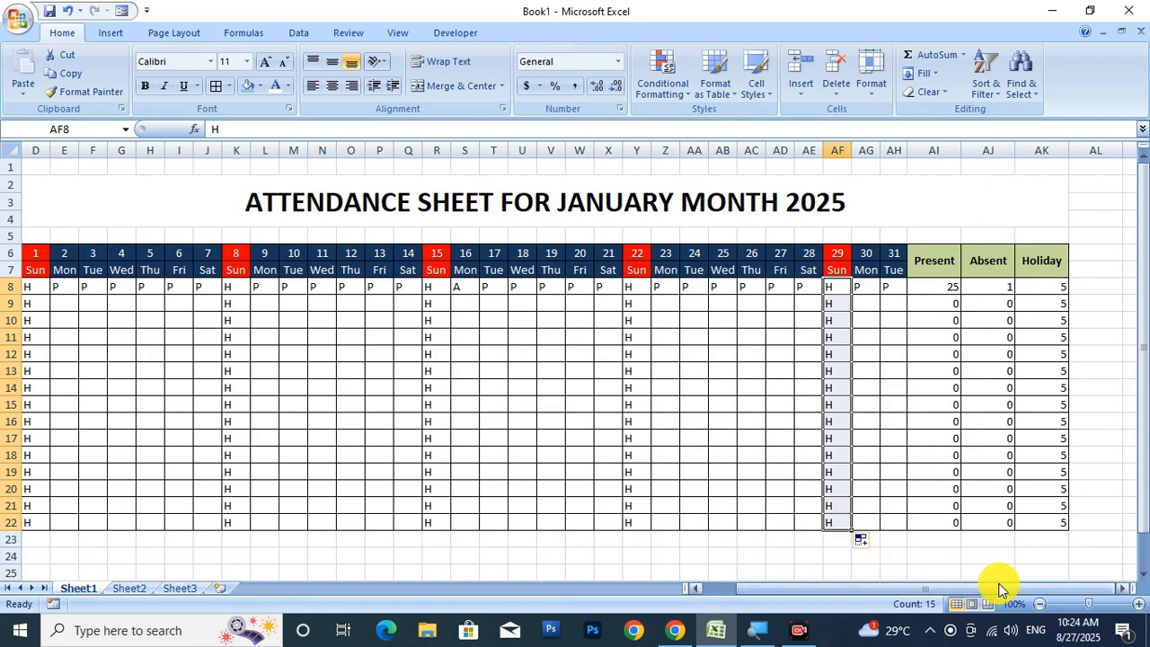
left_click_drag(1007, 588, 929, 593)
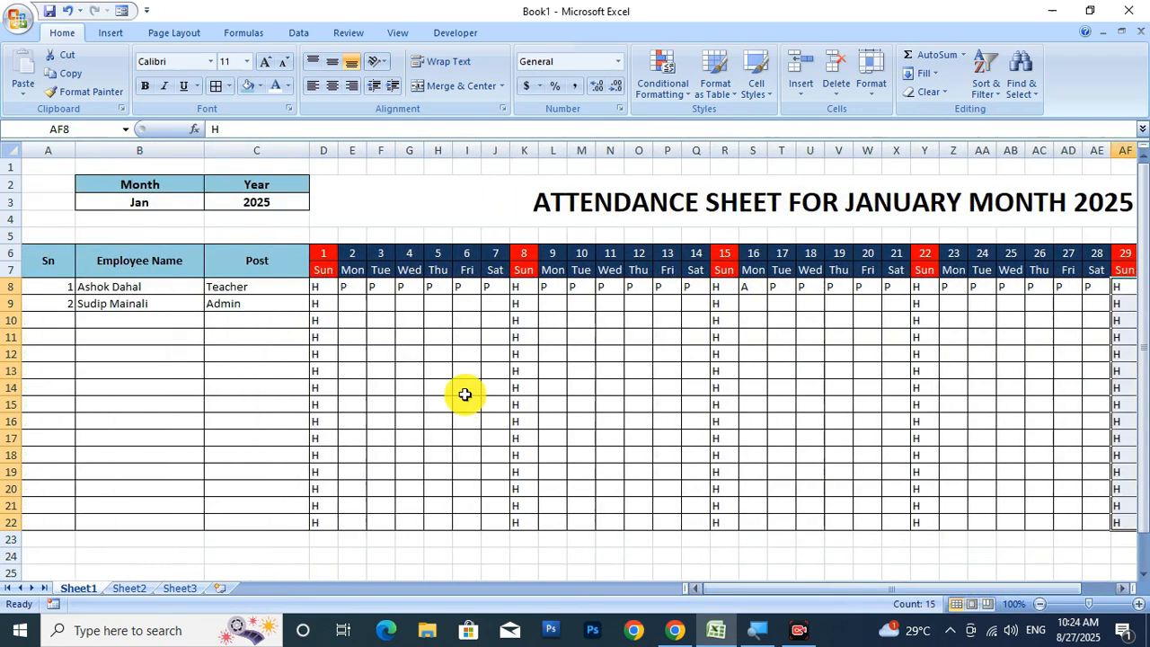
Mark row 9 days 2–20 as P, with A on days 13 and 20, skipping holidays.
left_click(352, 304)
type("P\tP\tP\tP\tP")
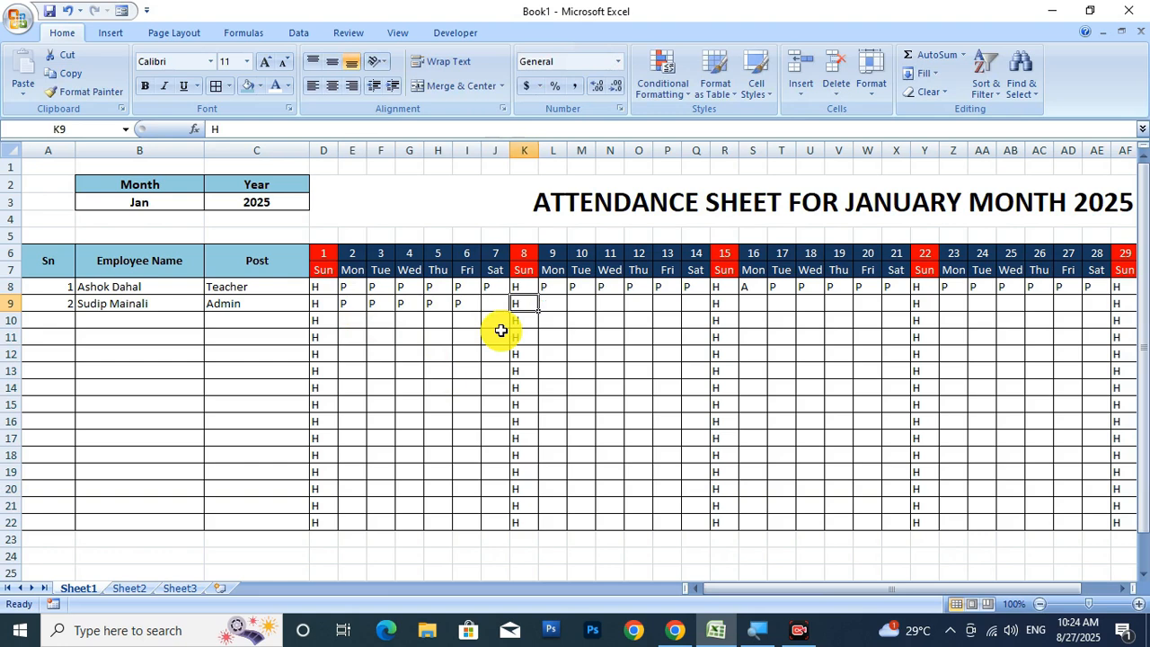
key("Tab")
type("P\tP\tP\t")
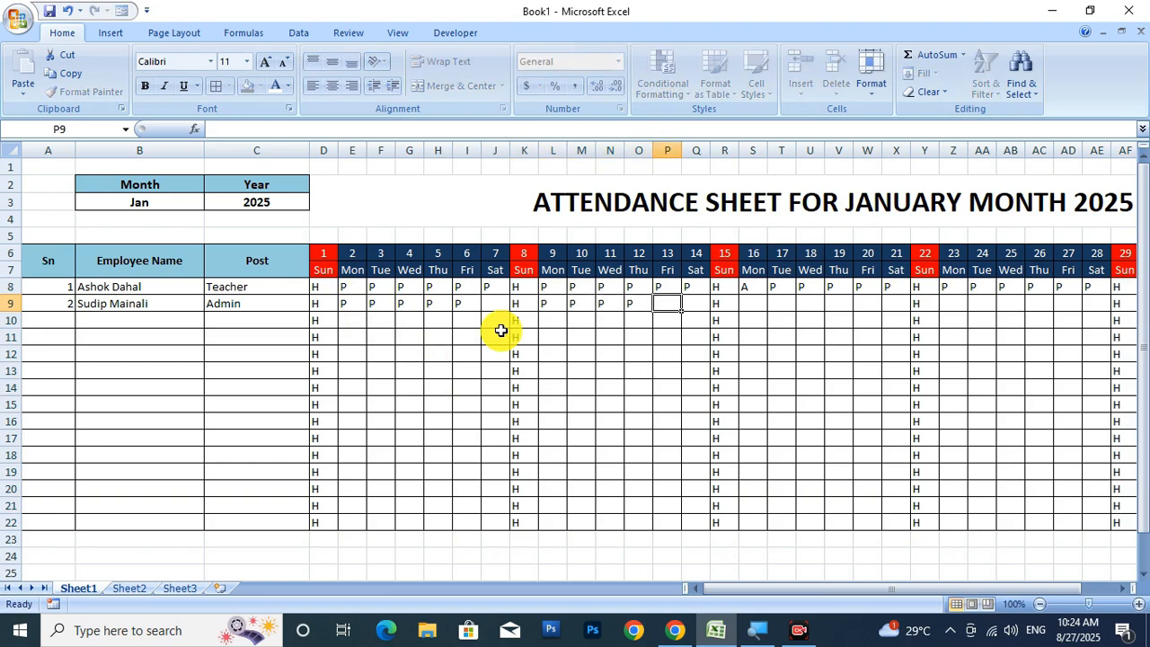
type("A")
key("Tab")
key("Tab")
key("Tab")
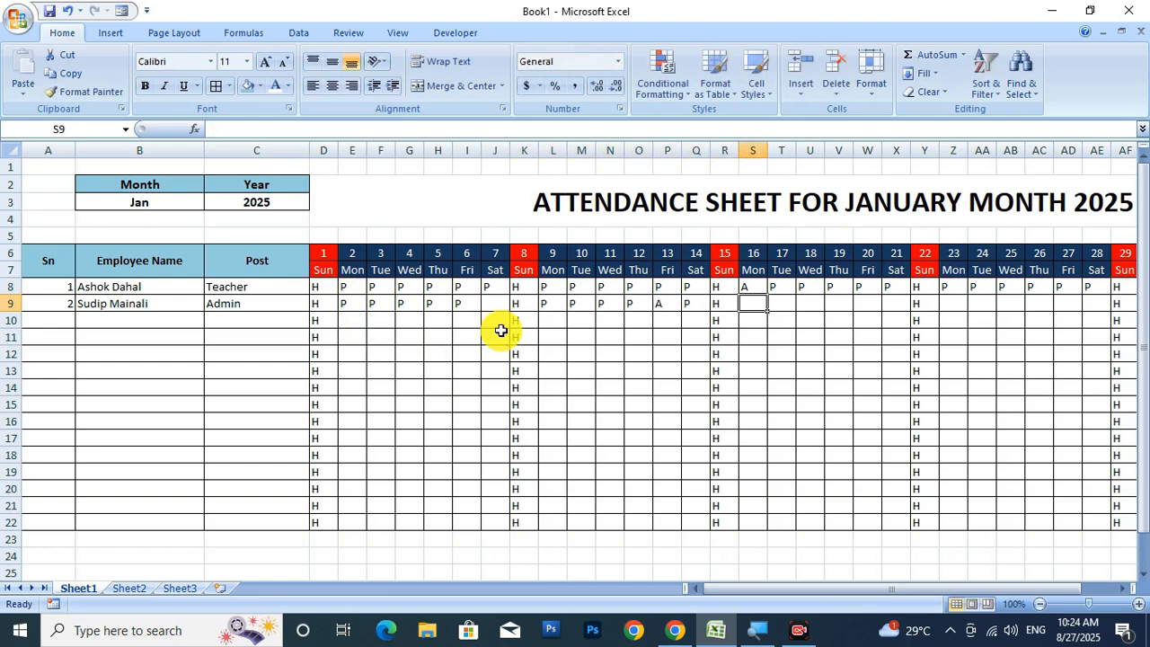
type("P")
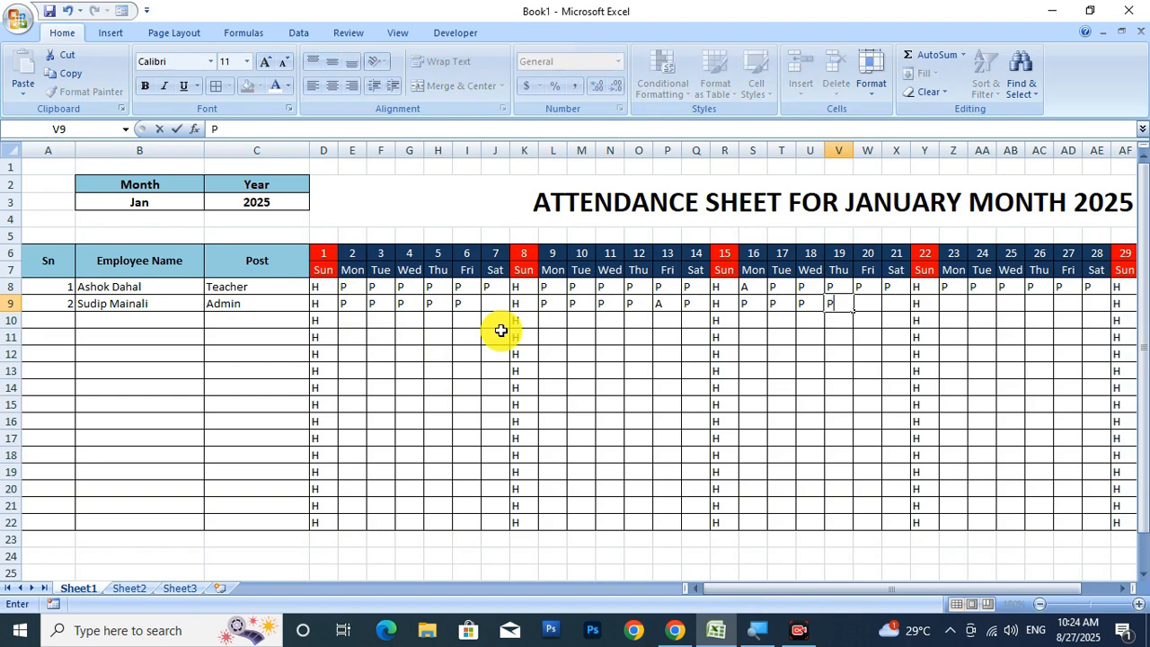
type("\tP\tP\tA")
key("Tab")
Mark row 9's remaining days 21–31 as P, skipping the day 22 and 29 holidays.
type("P")
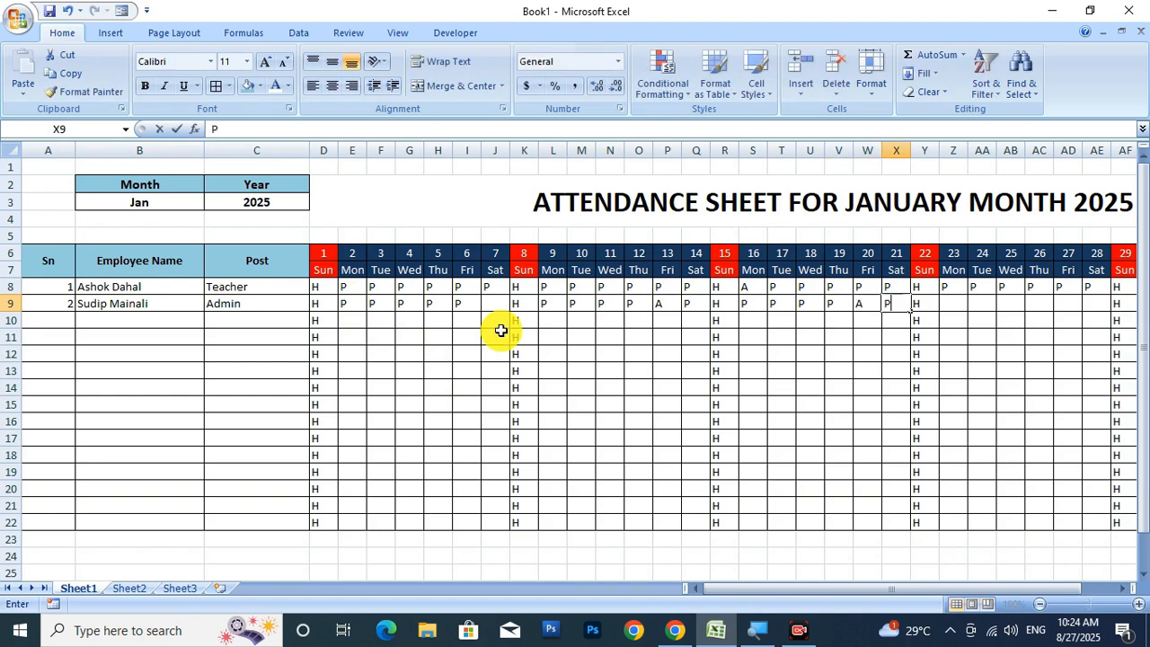
key("Tab")
key("Tab")
type("P")
key("Tab")
type("PP")
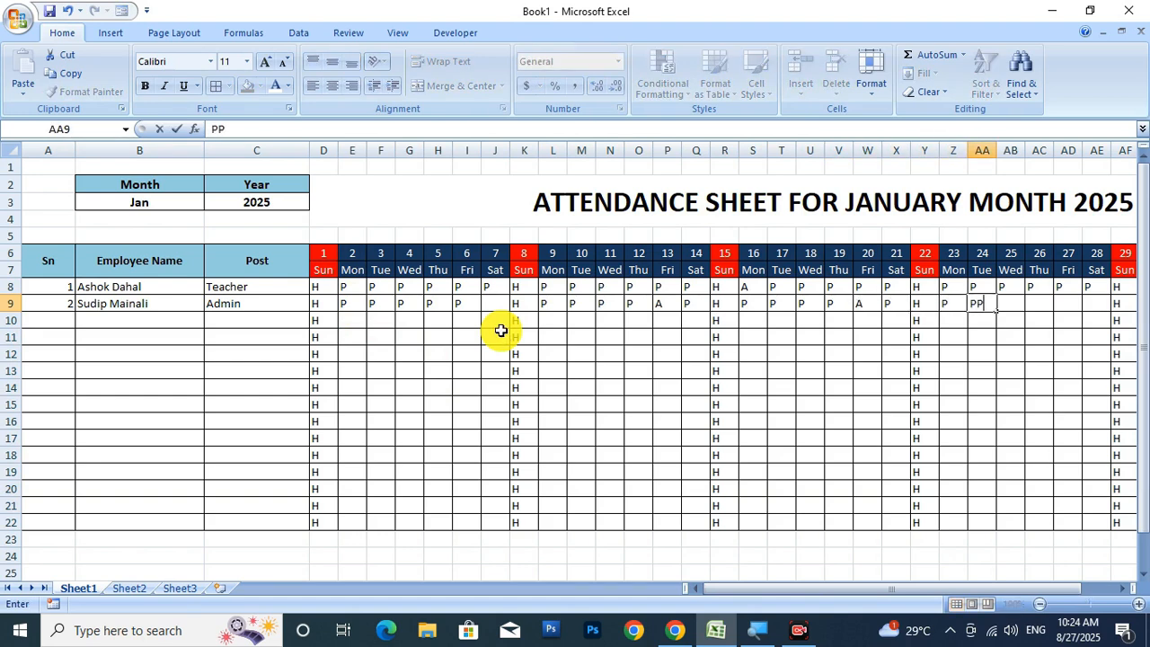
key("Tab")
type("P")
key("Tab")
type("P")
key("Tab")
type("P")
key("Tab")
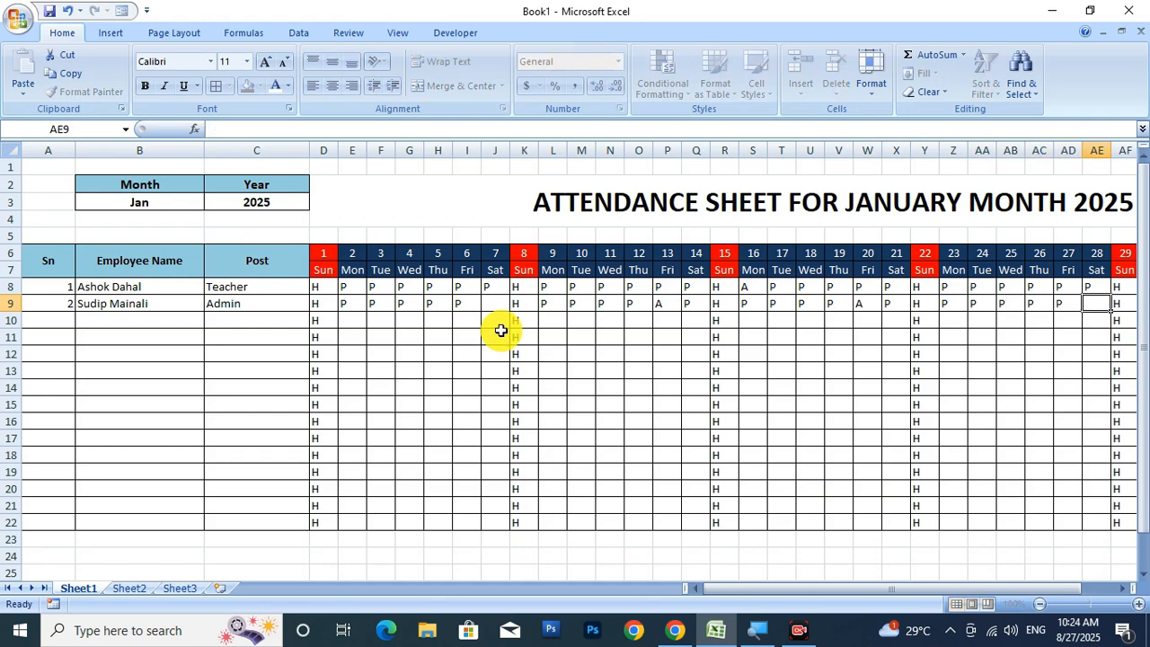
type("P")
key("Tab")
key("Tab")
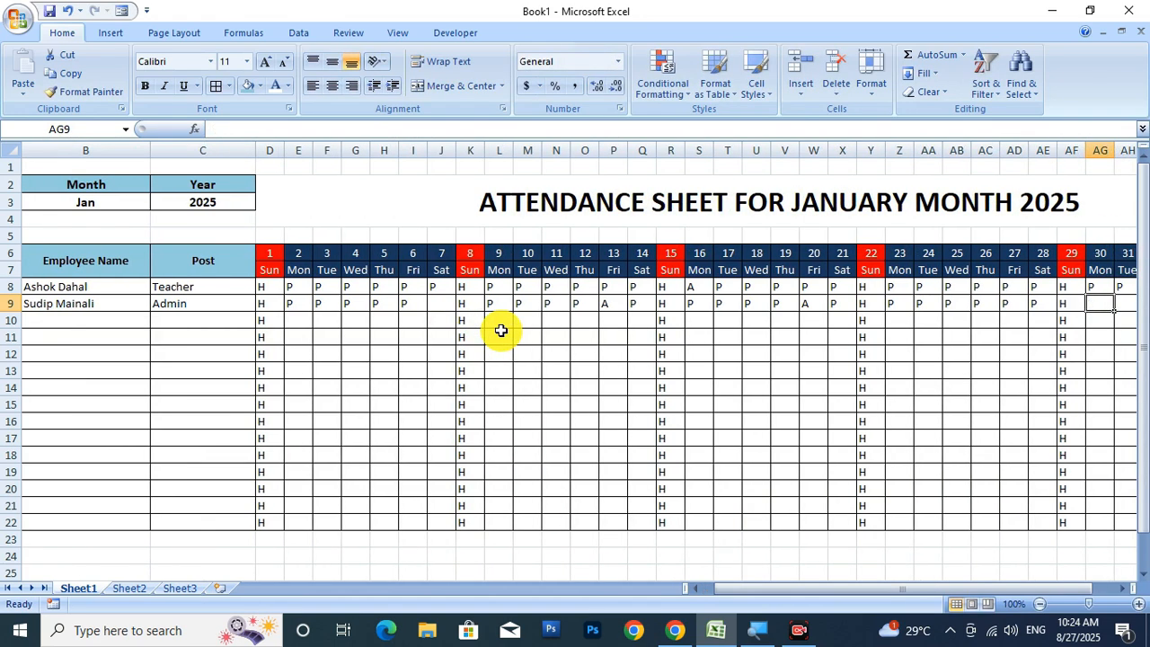
type("P")
key("Tab")
type("P")
key("Return")
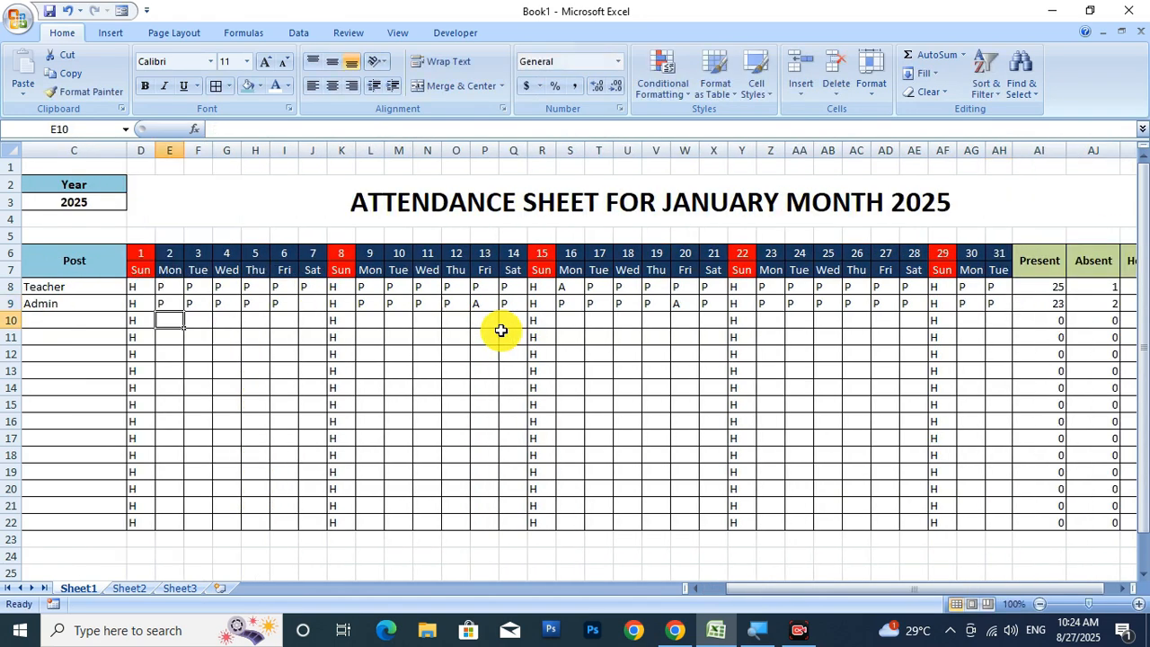
Copy row 9's marks for days 2–7 and 9–12 down to row 22.
mouse_move(979, 588)
left_mouse_down()
mouse_move(991, 557)
mouse_move(958, 595)
left_mouse_up()
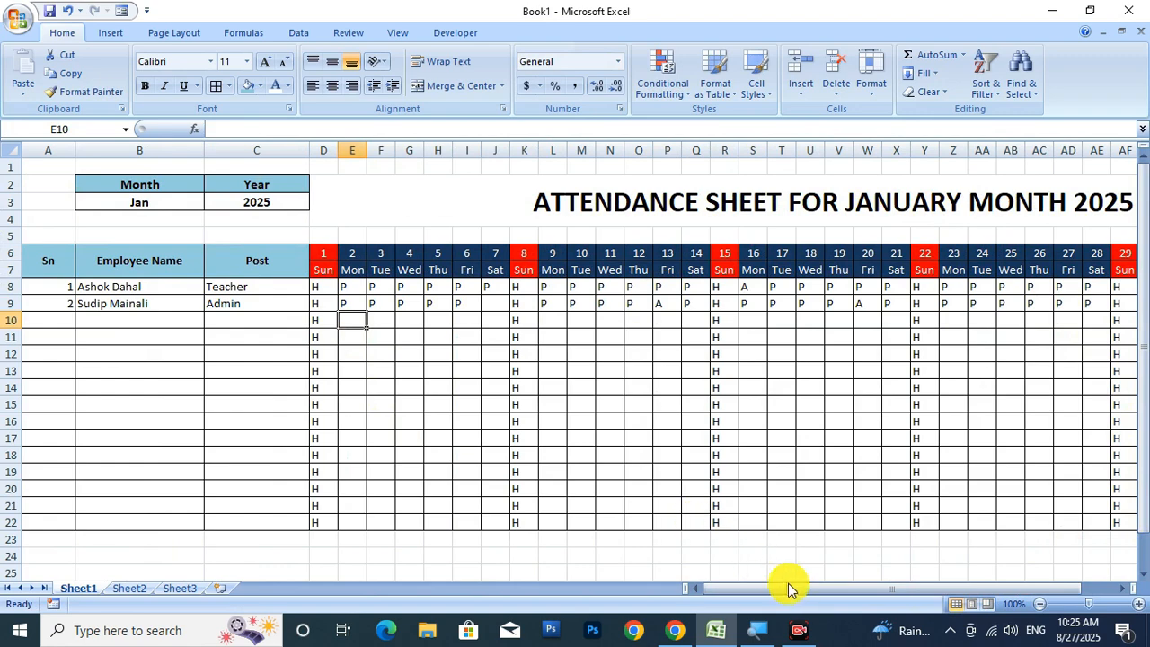
mouse_move(790, 589)
left_mouse_down()
mouse_move(836, 593)
mouse_move(796, 589)
left_mouse_up()
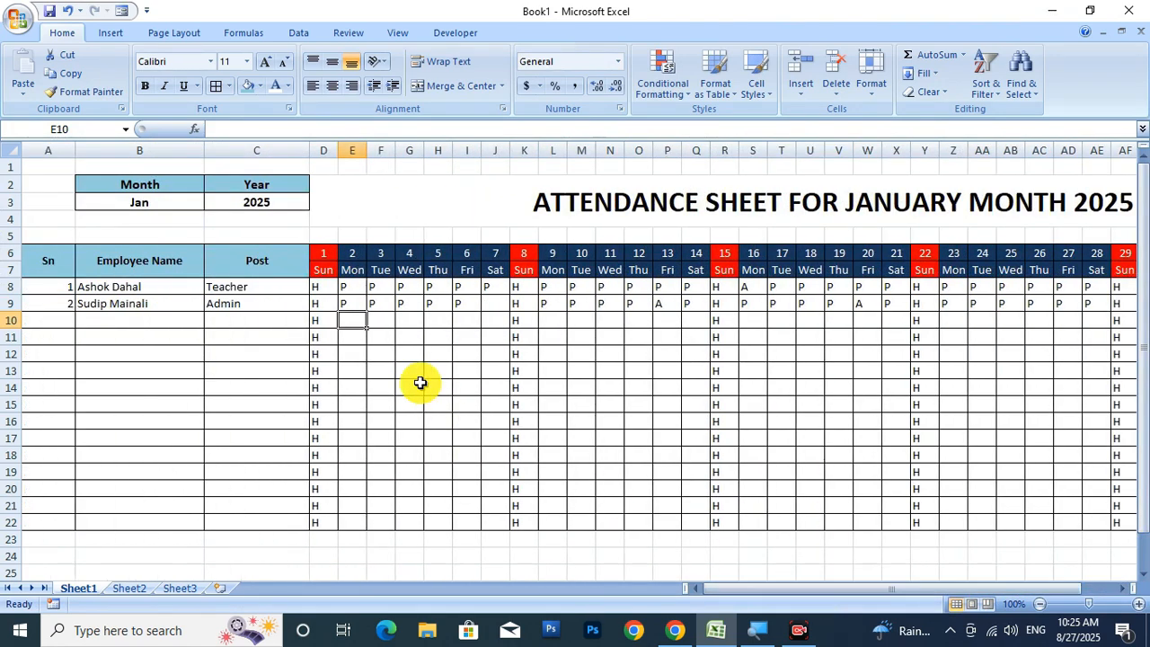
left_click_drag(342, 312, 485, 308)
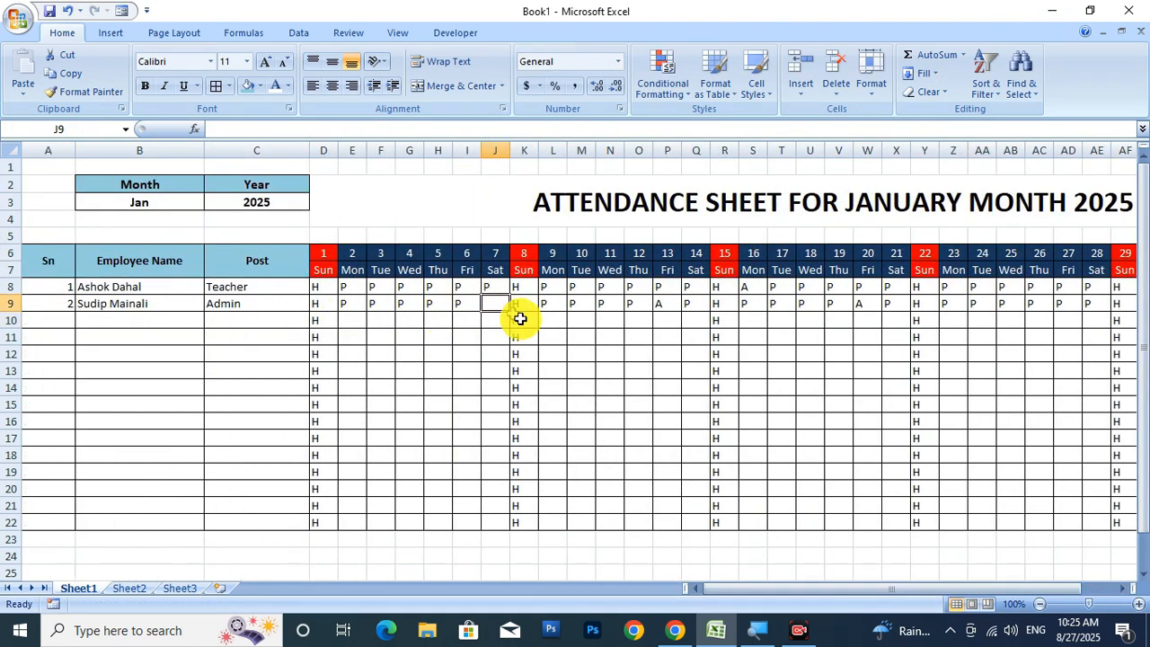
type("P")
left_click(450, 383)
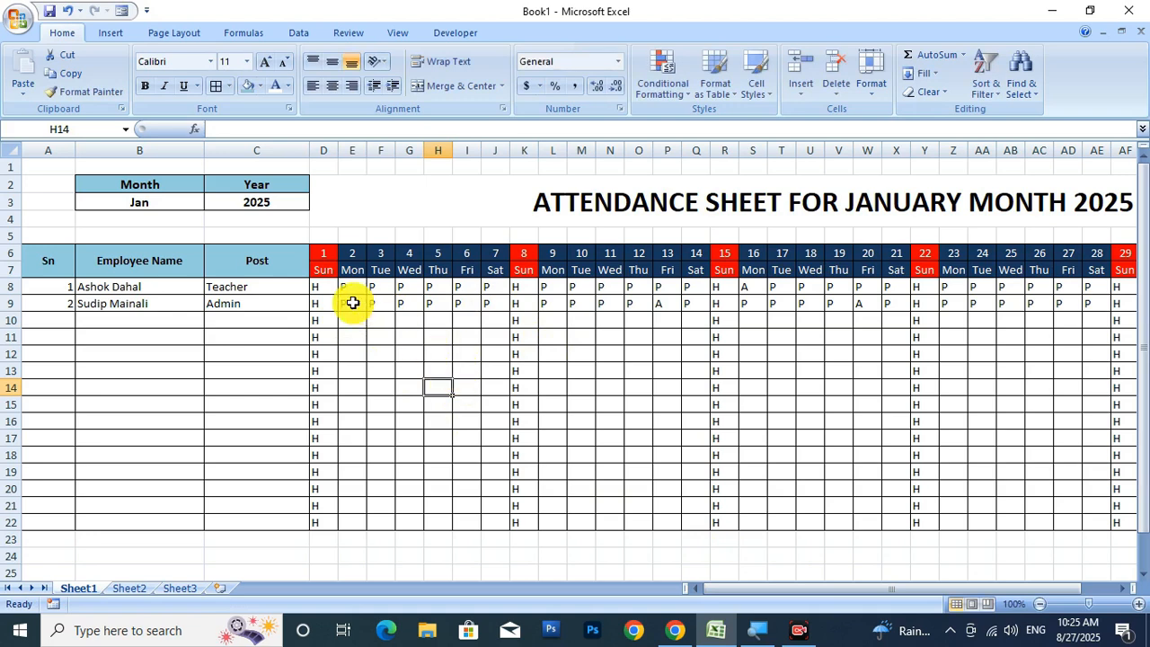
left_click(362, 309)
left_click_drag(367, 314, 378, 524)
left_click(359, 305)
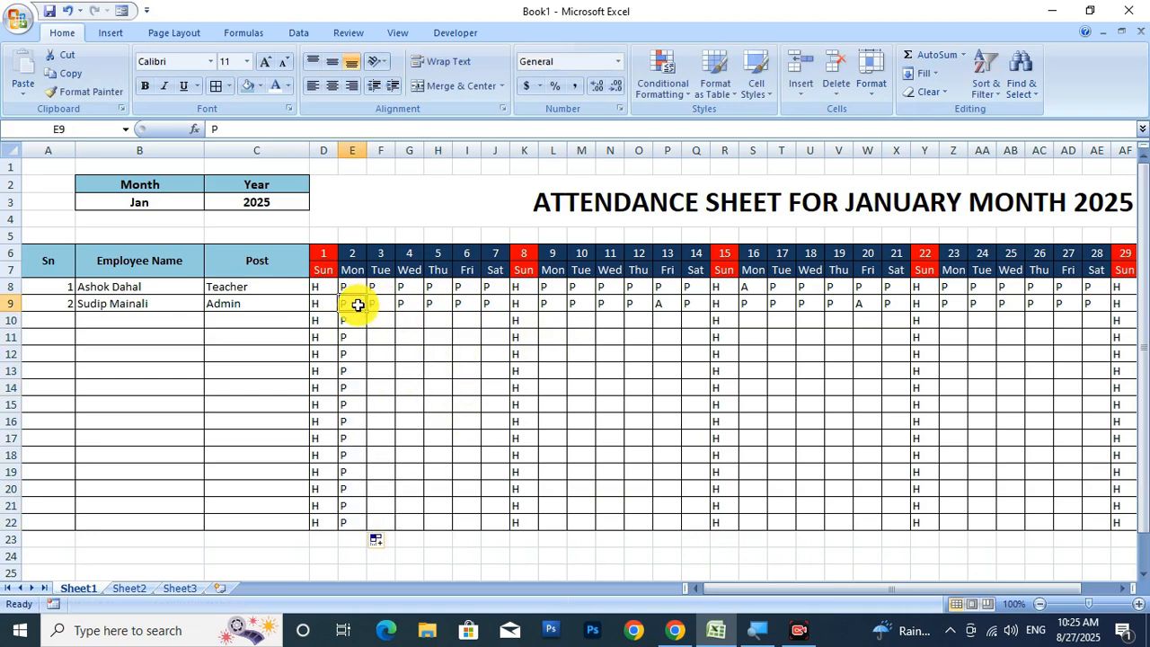
left_click_drag(378, 306, 512, 528)
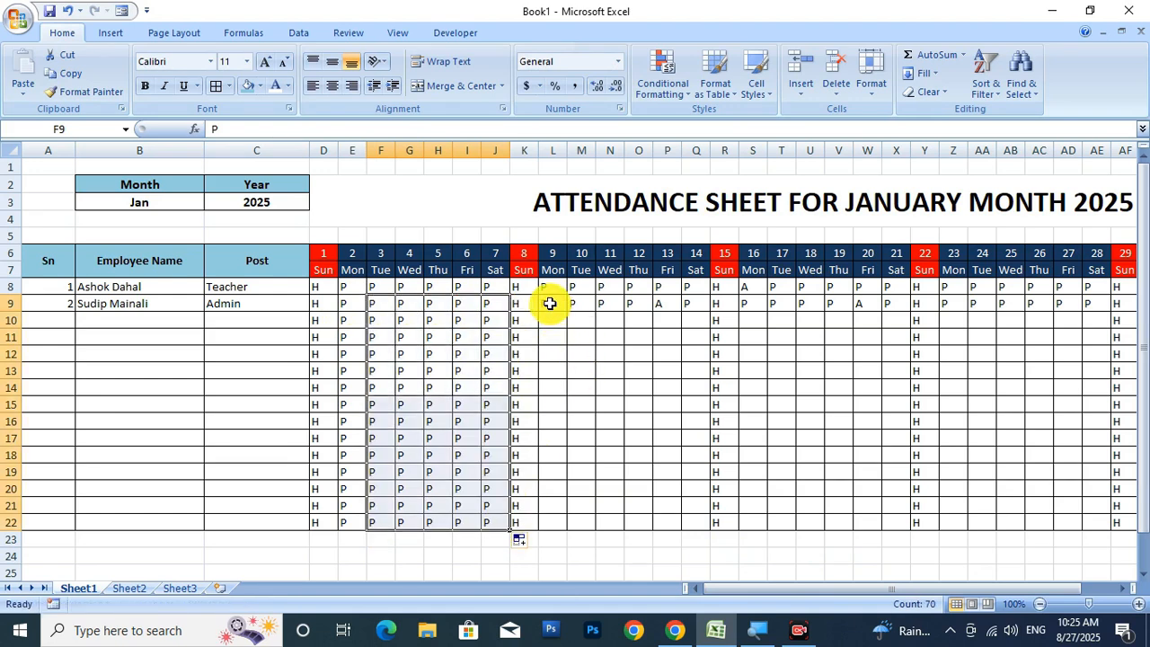
left_click_drag(550, 304, 635, 528)
Enter P in row 10 and fill P10, Q10 and days 16–21 down to row 22.
left_click(674, 322)
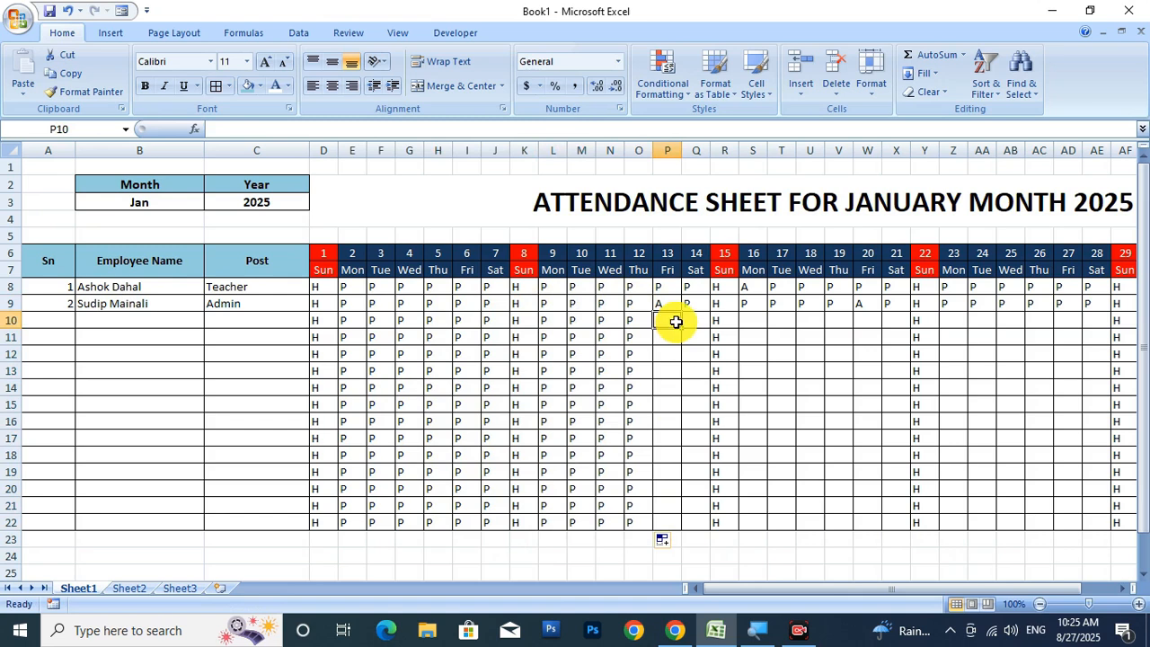
type("P")
left_click(692, 320)
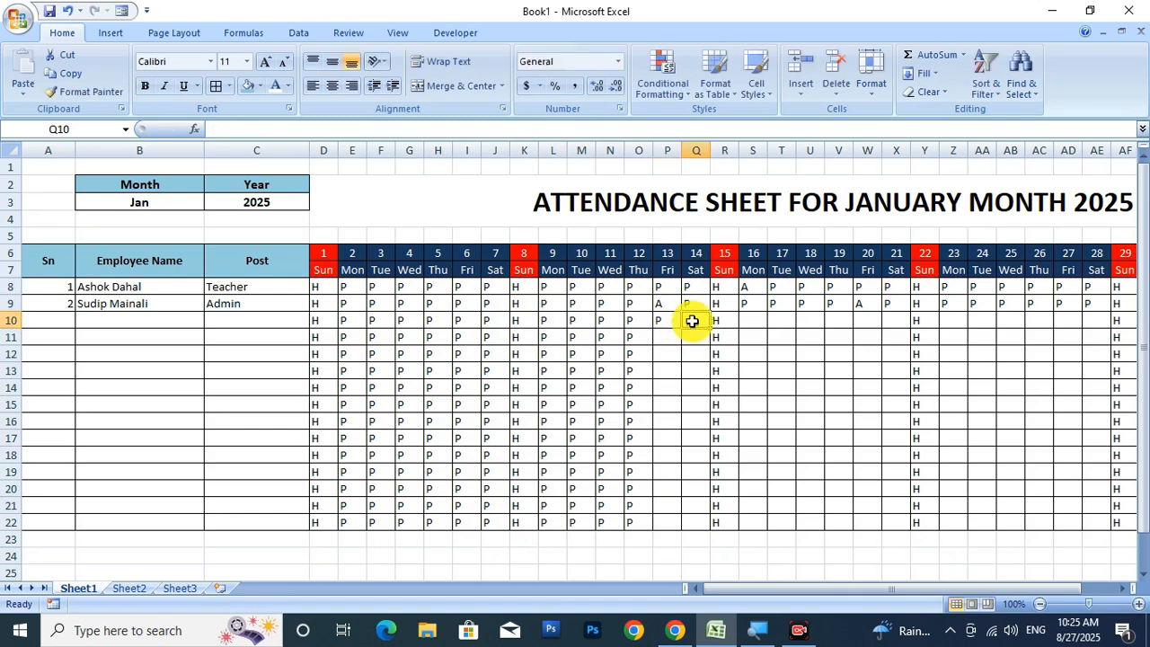
key("Left")
key("Down")
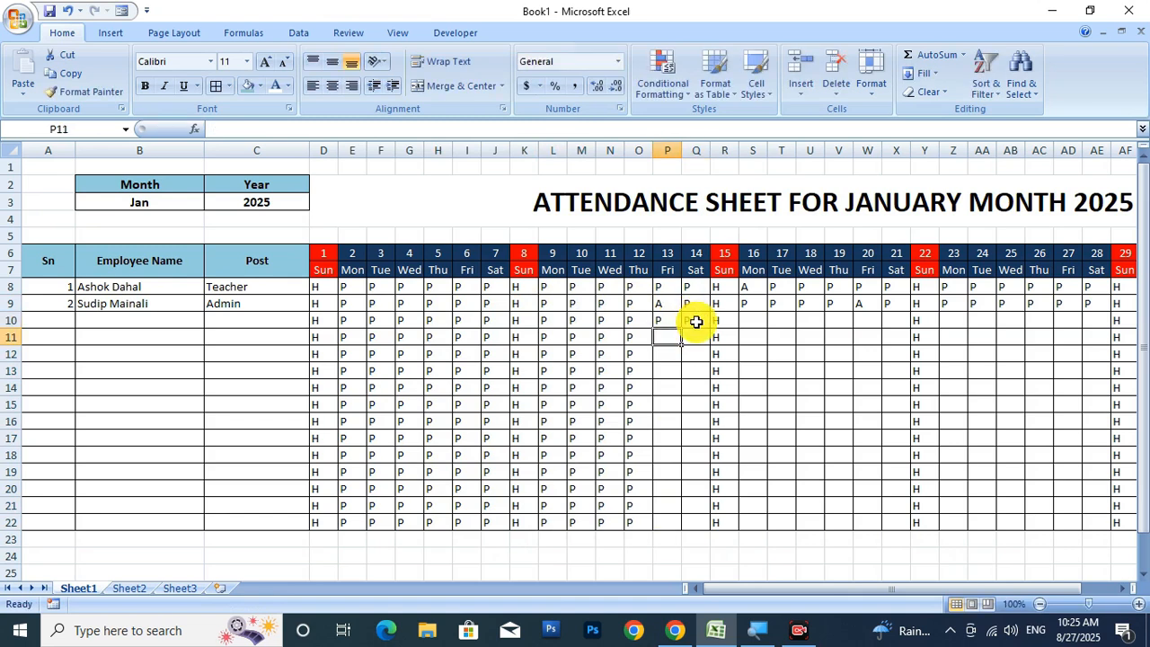
left_click(697, 321)
left_click_drag(710, 329, 688, 504)
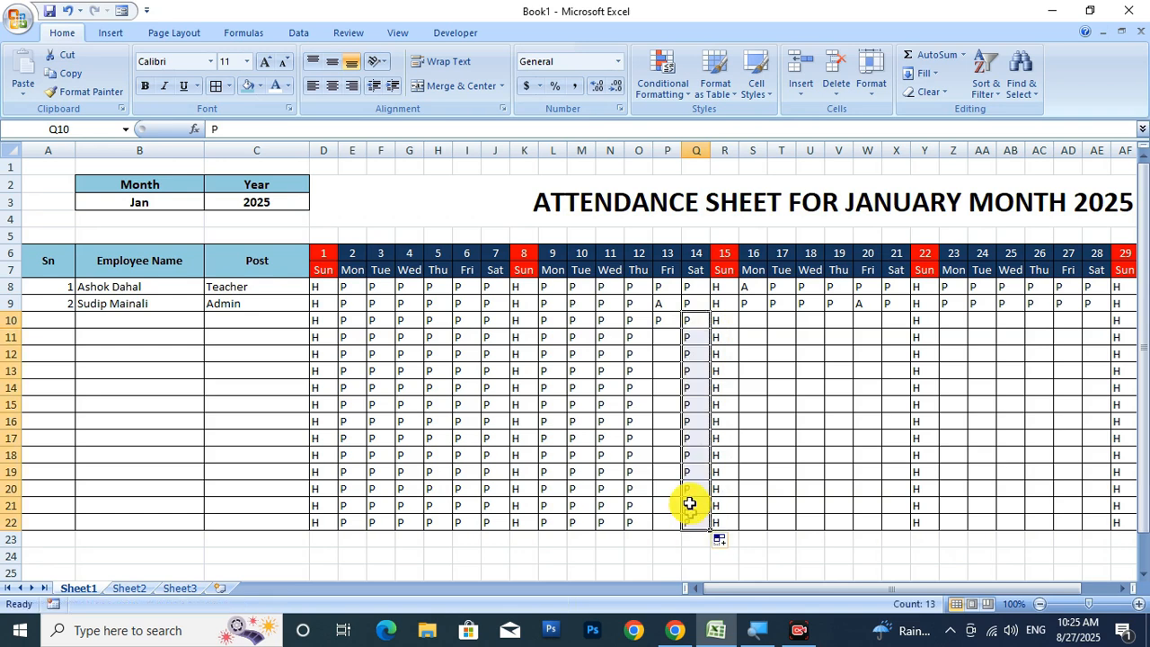
left_click(668, 320)
left_click_drag(682, 332, 668, 521)
left_click(760, 321)
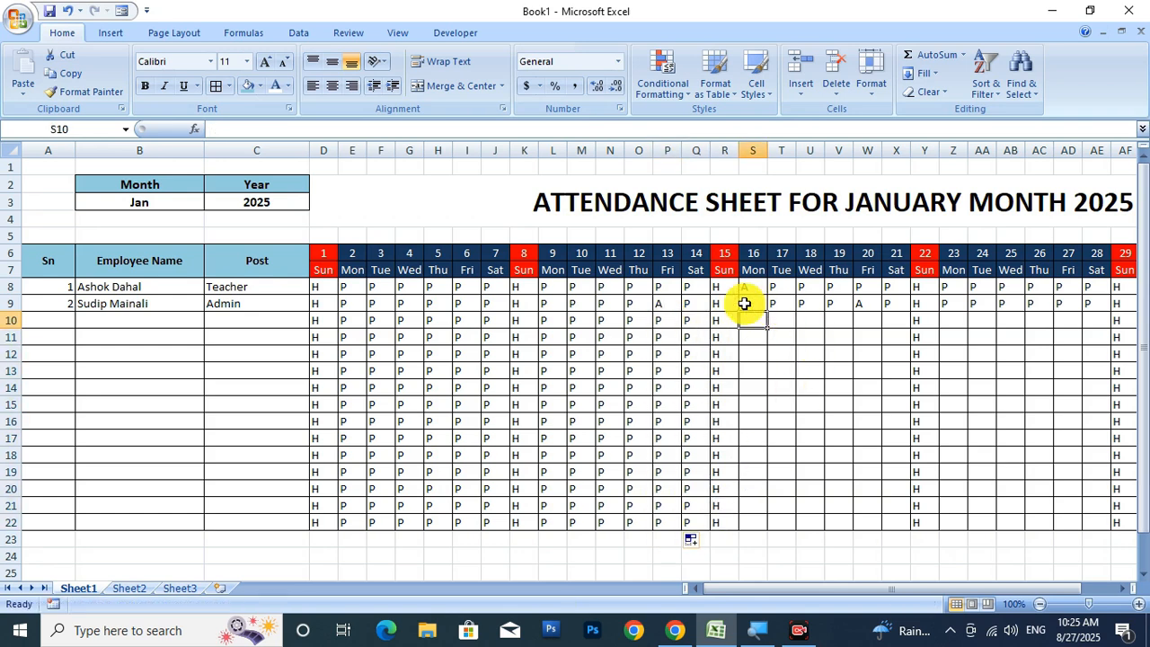
left_click_drag(745, 304, 884, 524)
Enter A, A, A, P, P, P into Z10:AE10 for days 23–28.
left_click(954, 321)
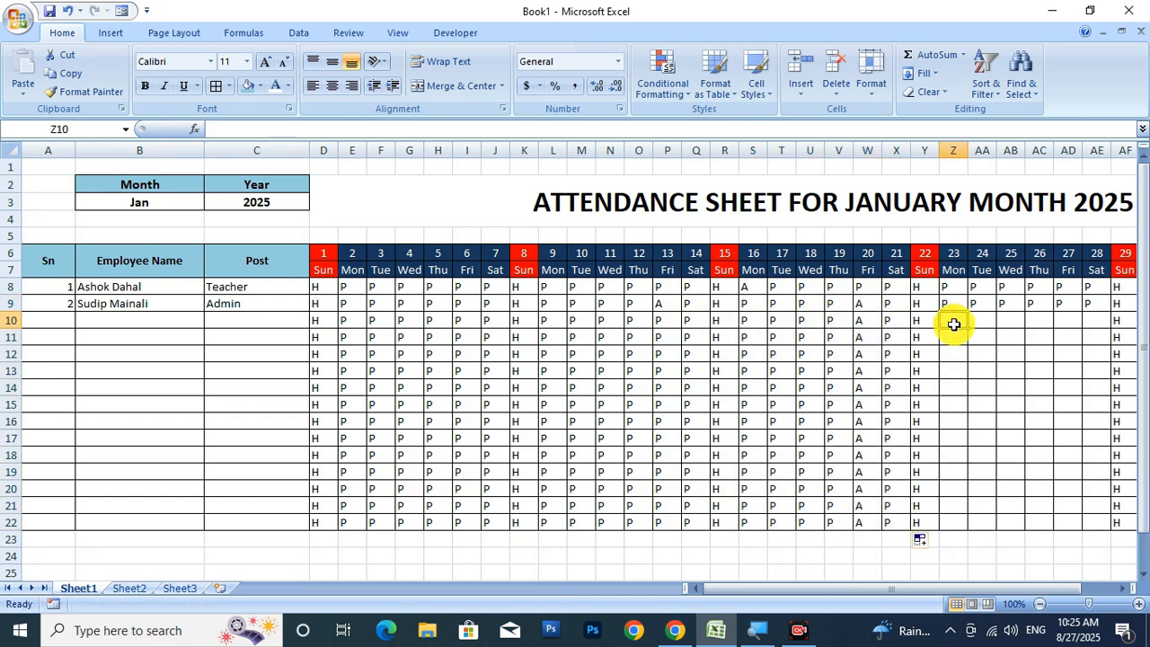
type("A")
left_click(983, 320)
type("A")
left_click(1017, 320)
type("A")
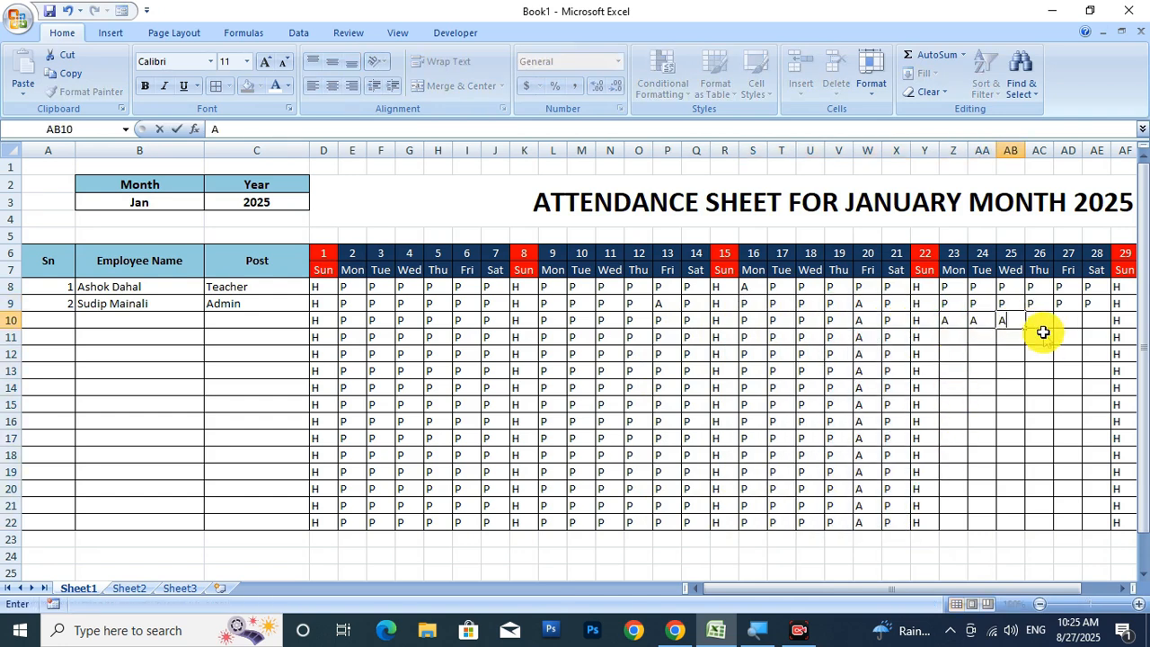
left_click(1041, 320)
type("P")
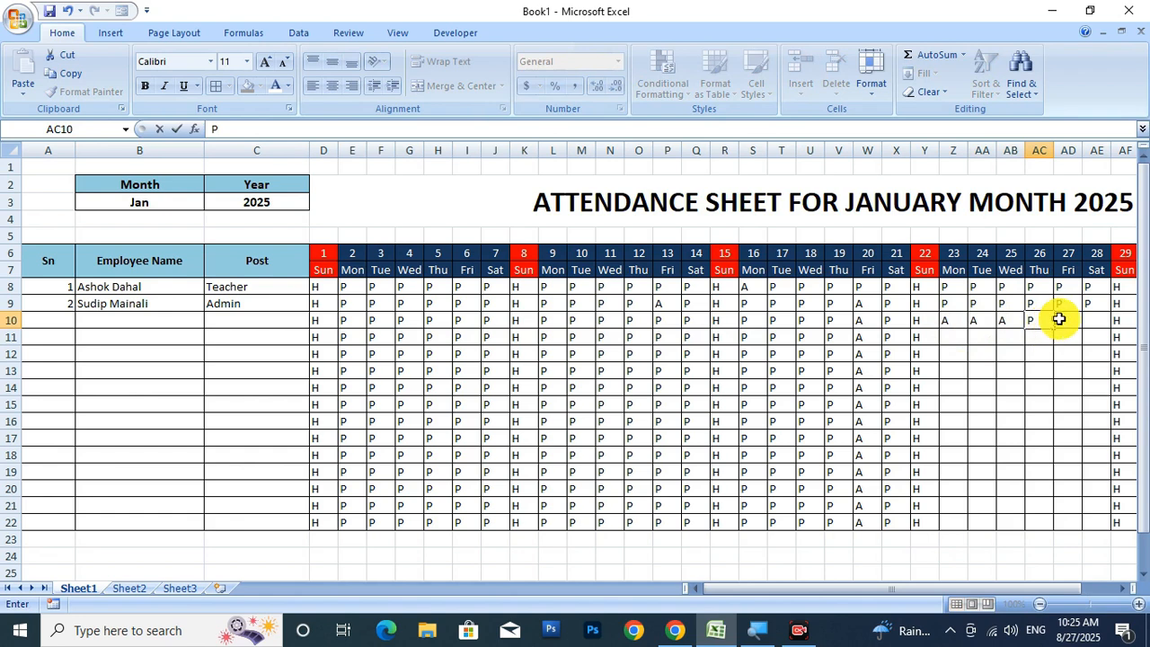
left_click(1062, 319)
type("P")
key("Tab")
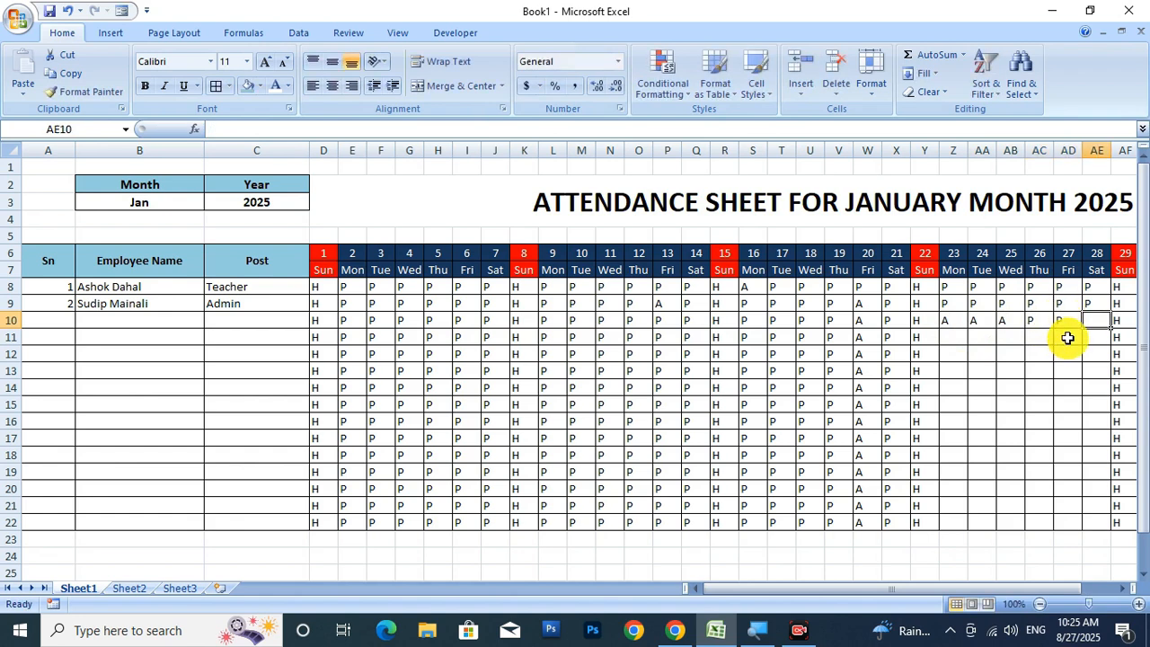
type("P")
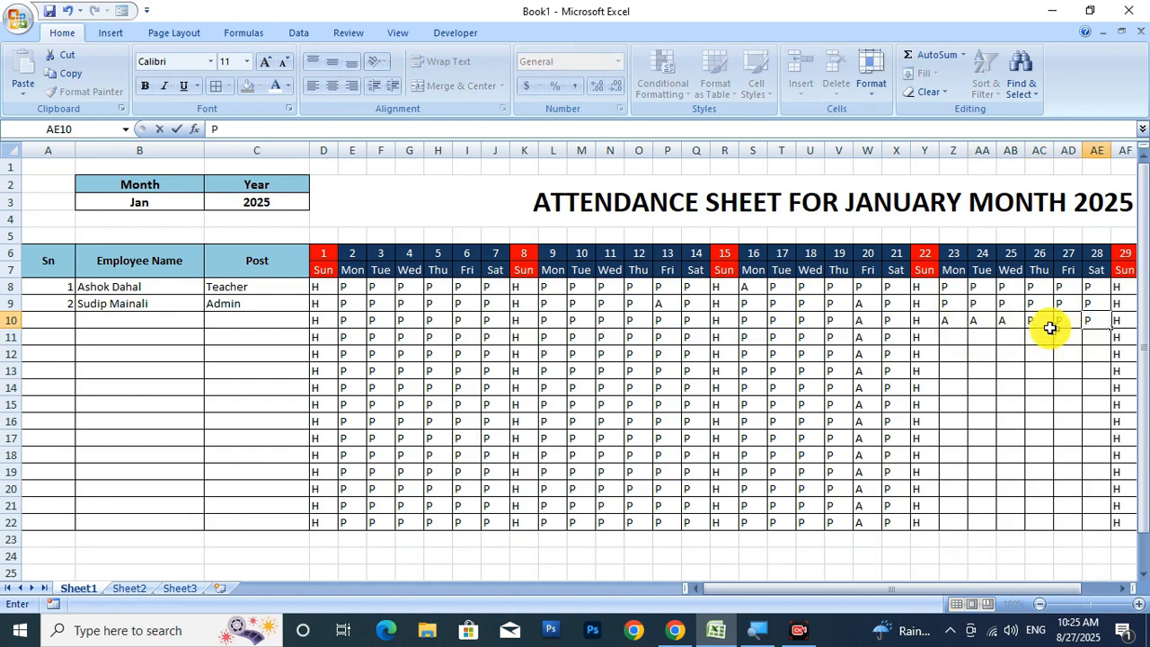
Copy the P marks in AC10, AD10 and AE10 down to row 22.
left_click(1044, 324)
left_click_drag(1052, 329, 1053, 512)
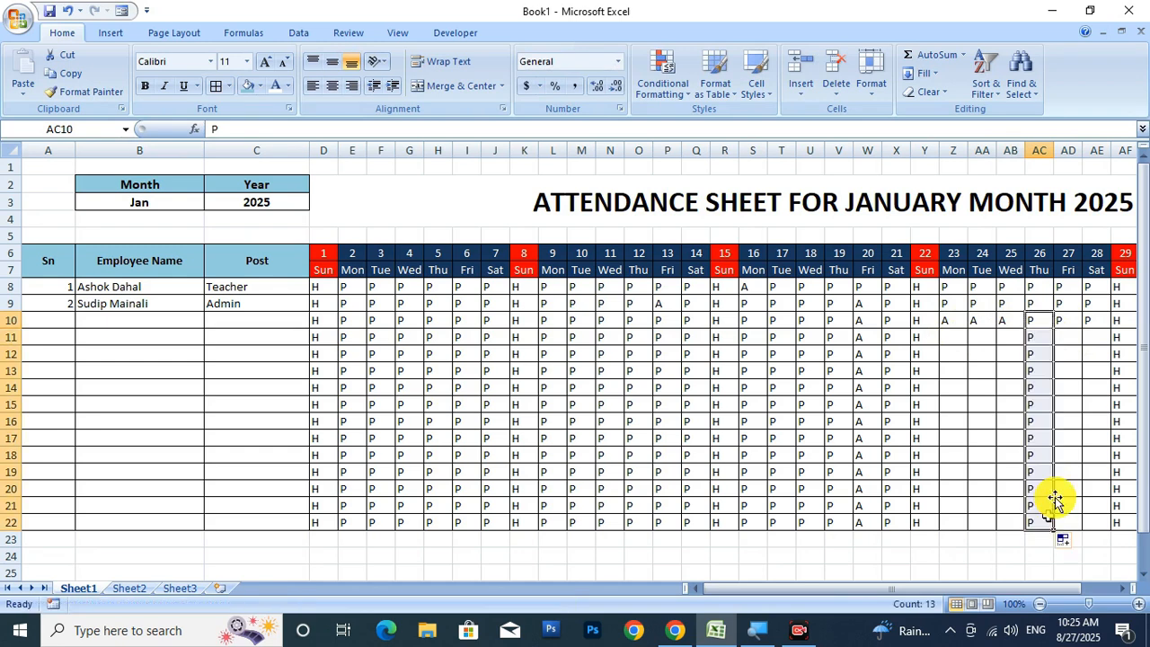
left_click(1075, 324)
left_click_drag(1079, 331, 1069, 525)
left_click(1109, 320)
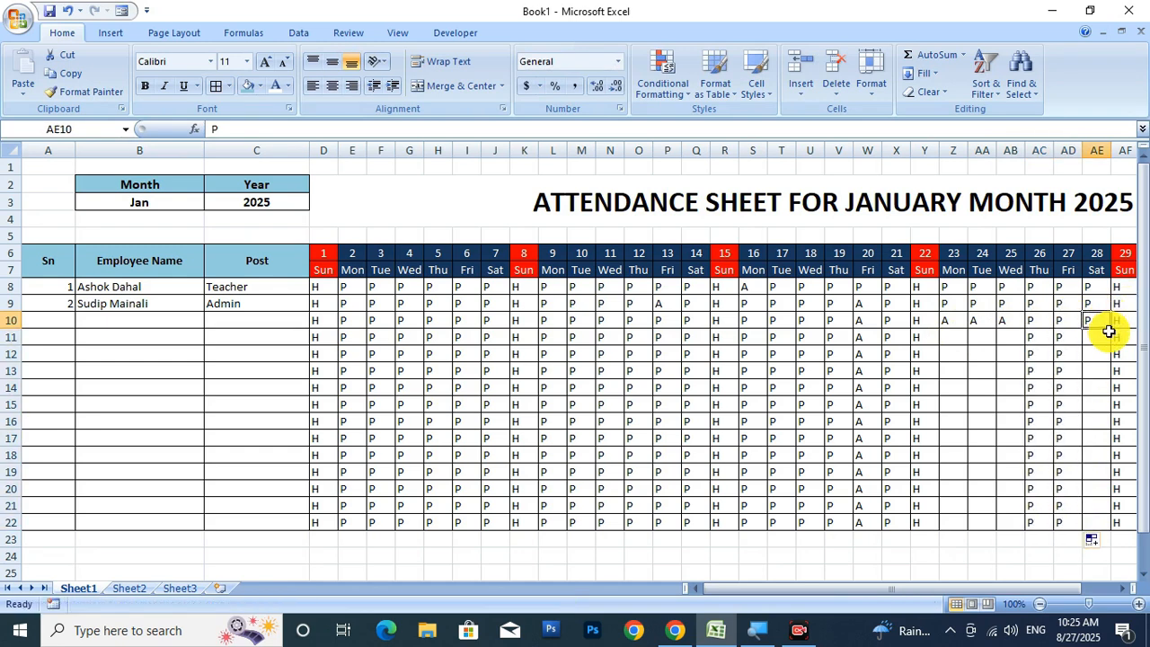
left_click_drag(1110, 332, 1092, 526)
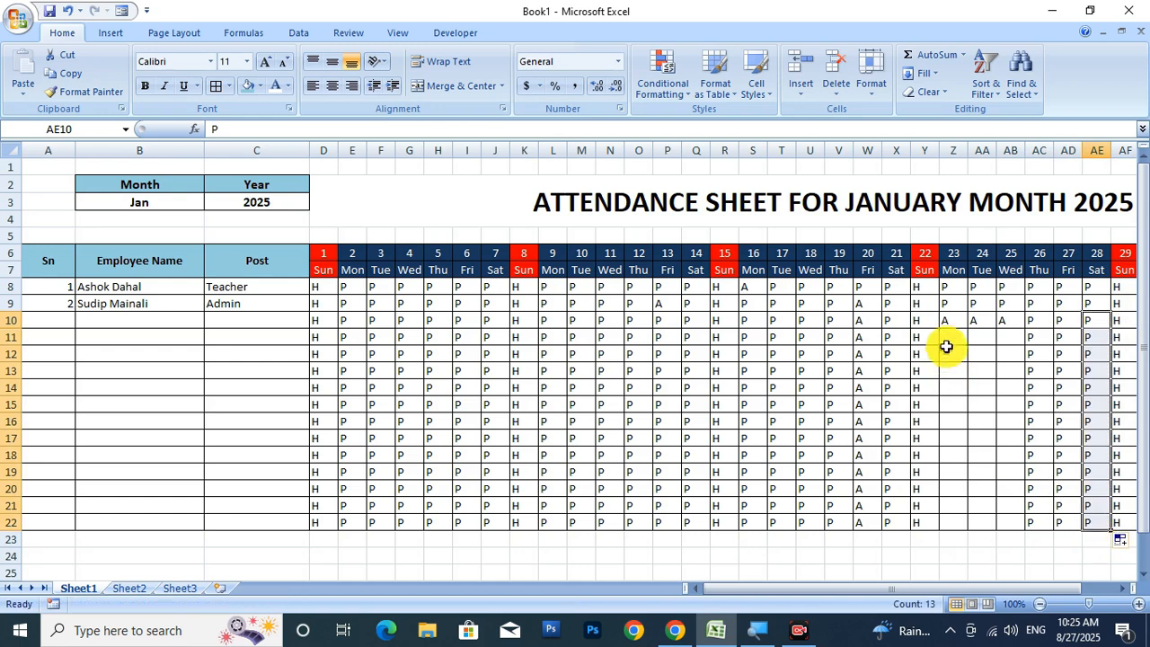
Enter P in Z11:AB11 and Z12, then fill Z12's P down to row 22.
left_click(951, 337)
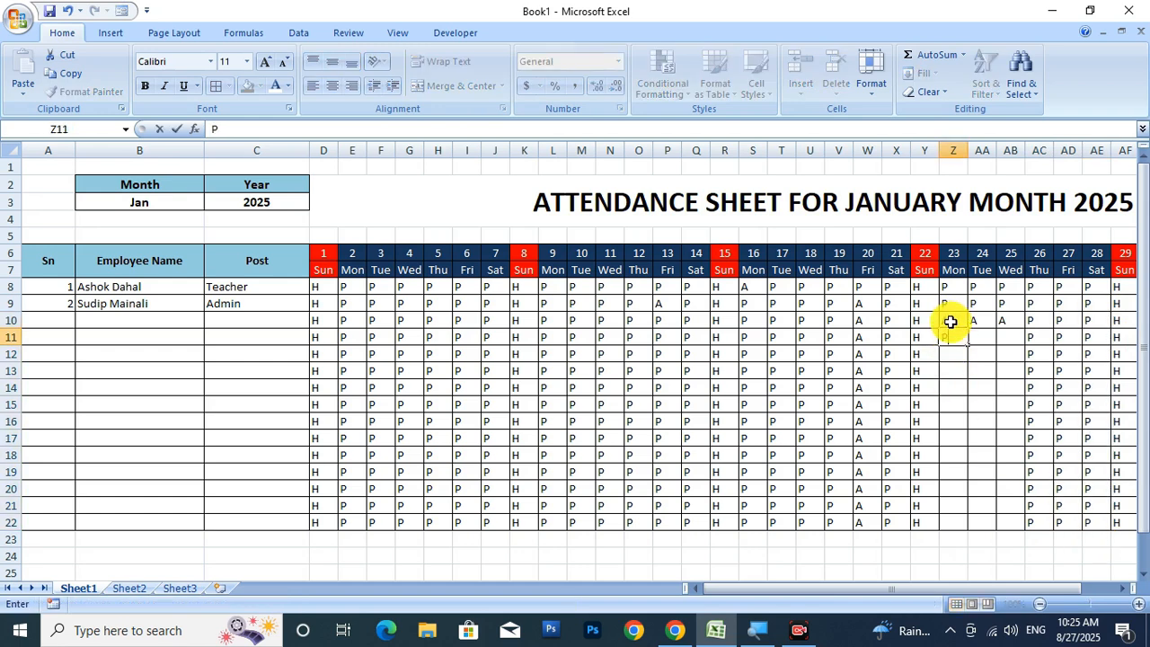
type("P")
key("Tab")
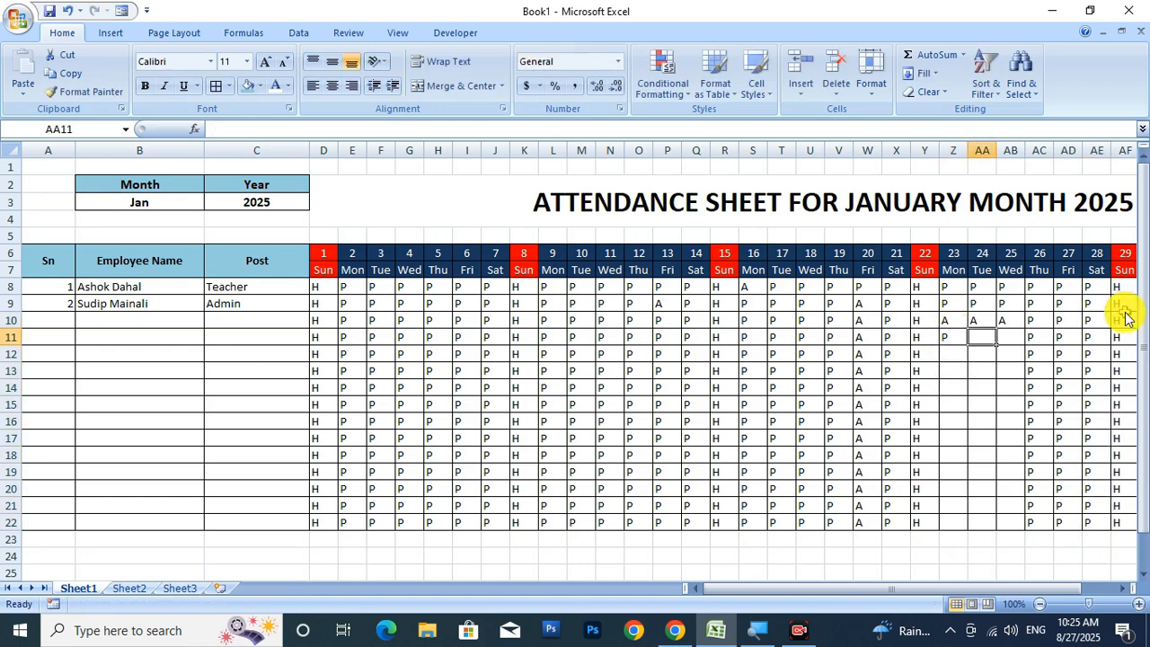
type("P")
key("Tab")
type("P")
key("Return")
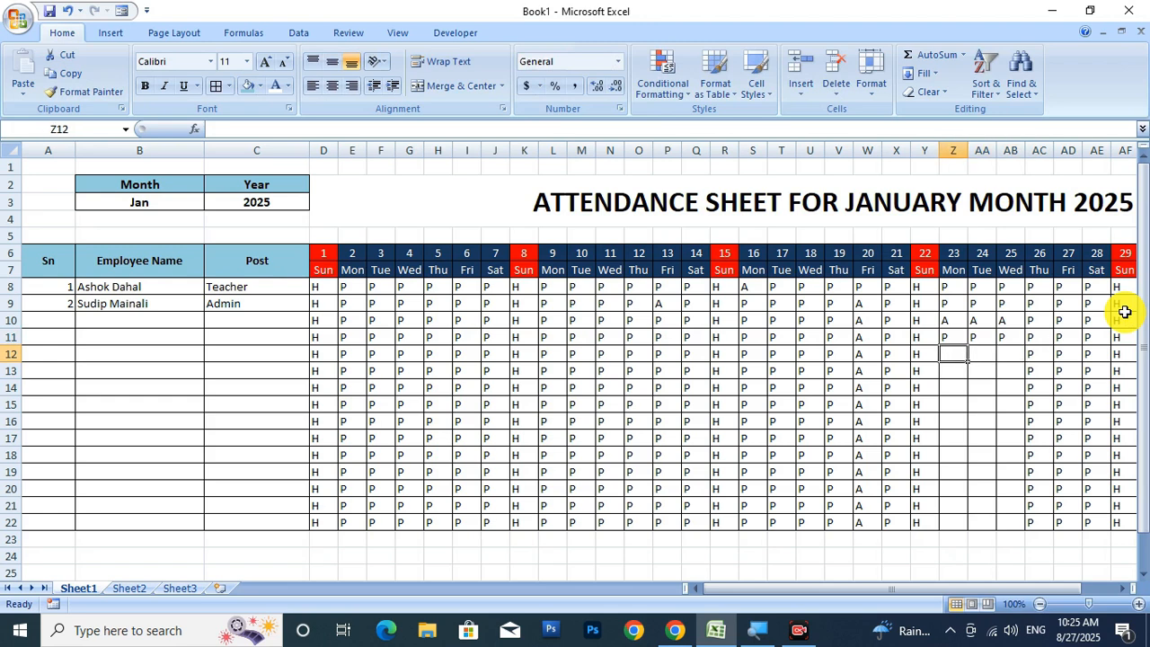
type("P")
key("Return")
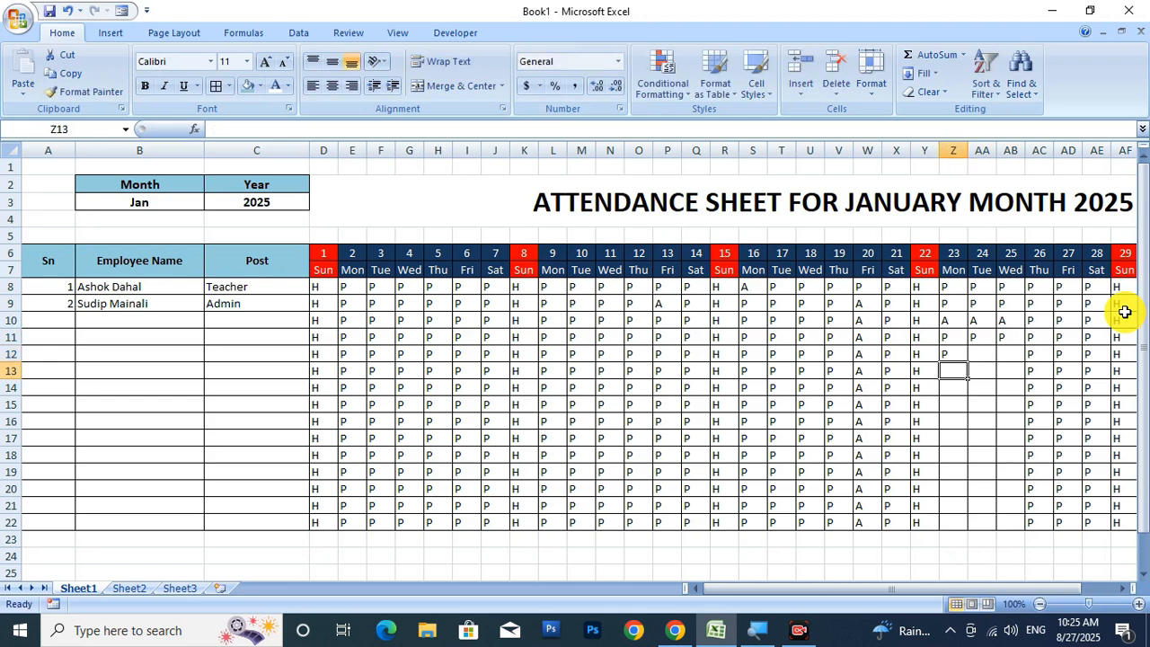
left_click(961, 358)
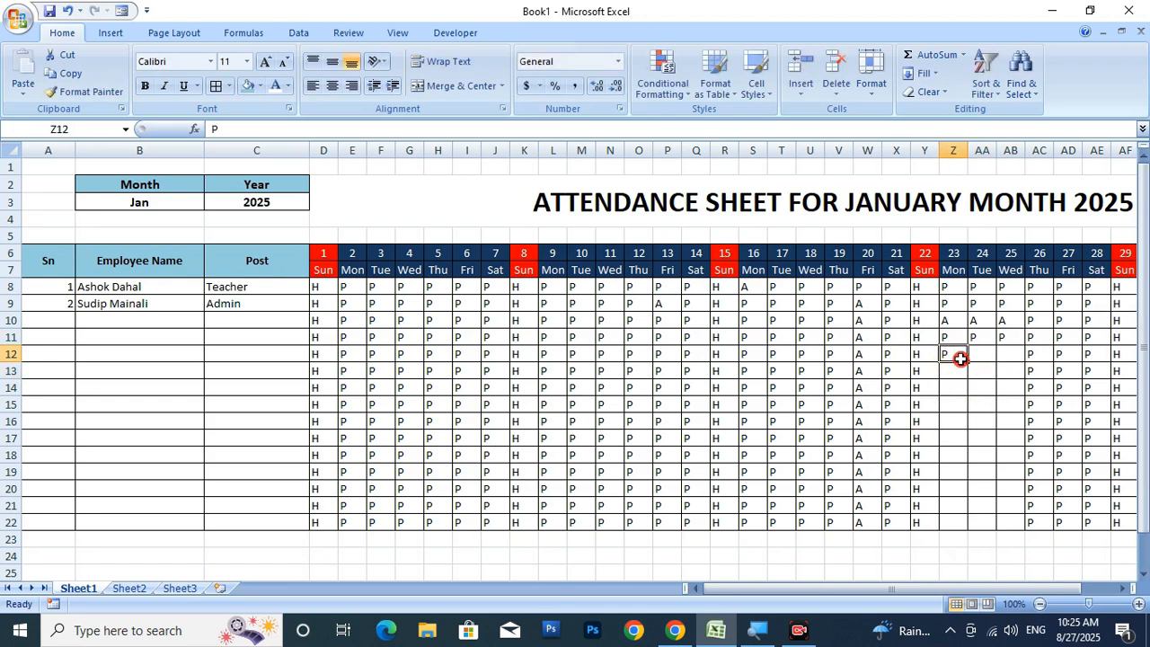
left_click_drag(970, 362, 983, 523)
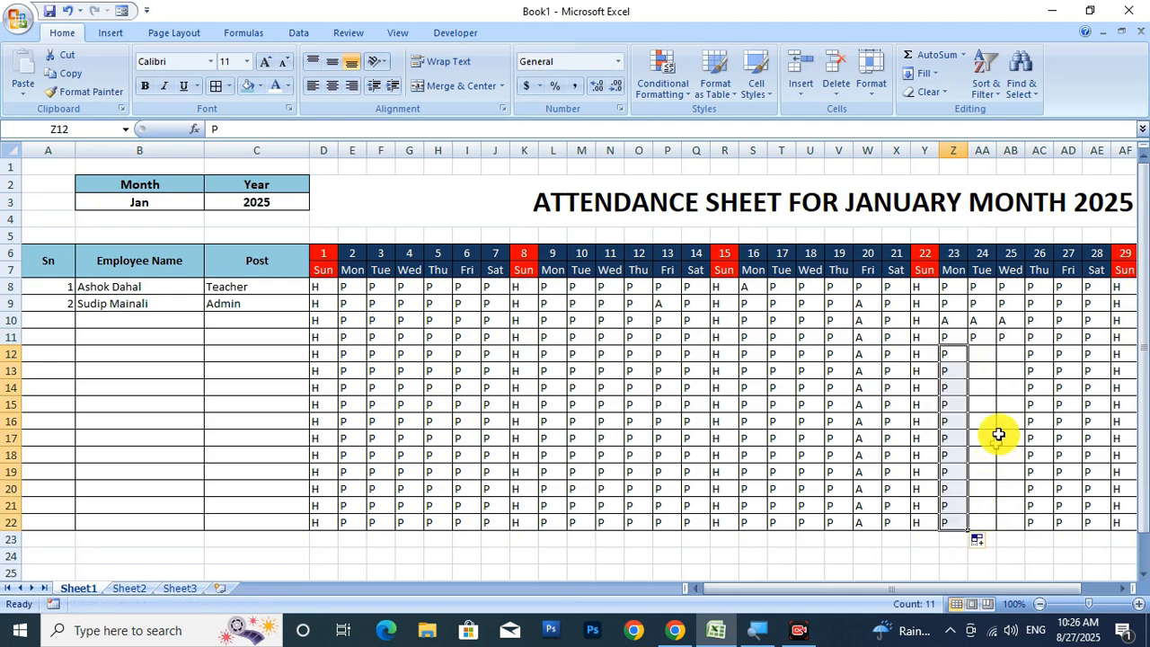
Enter P, P, A, P in AA12:AA15, then fill AA15 and AB11 down to row 22.
left_click(992, 354)
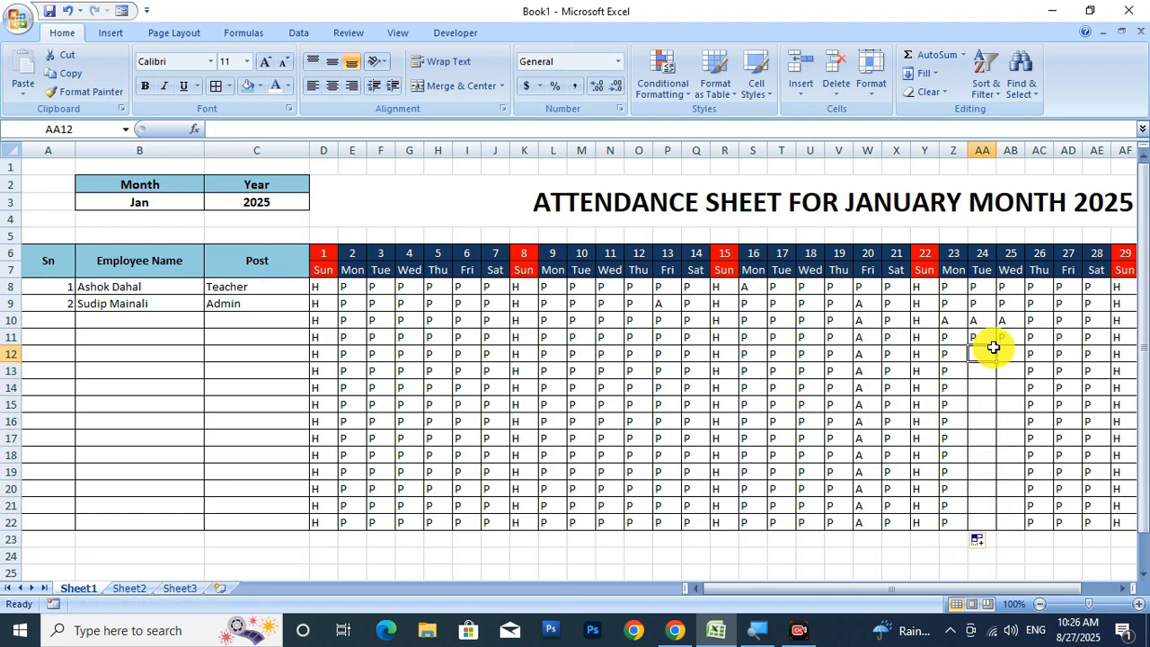
type("P")
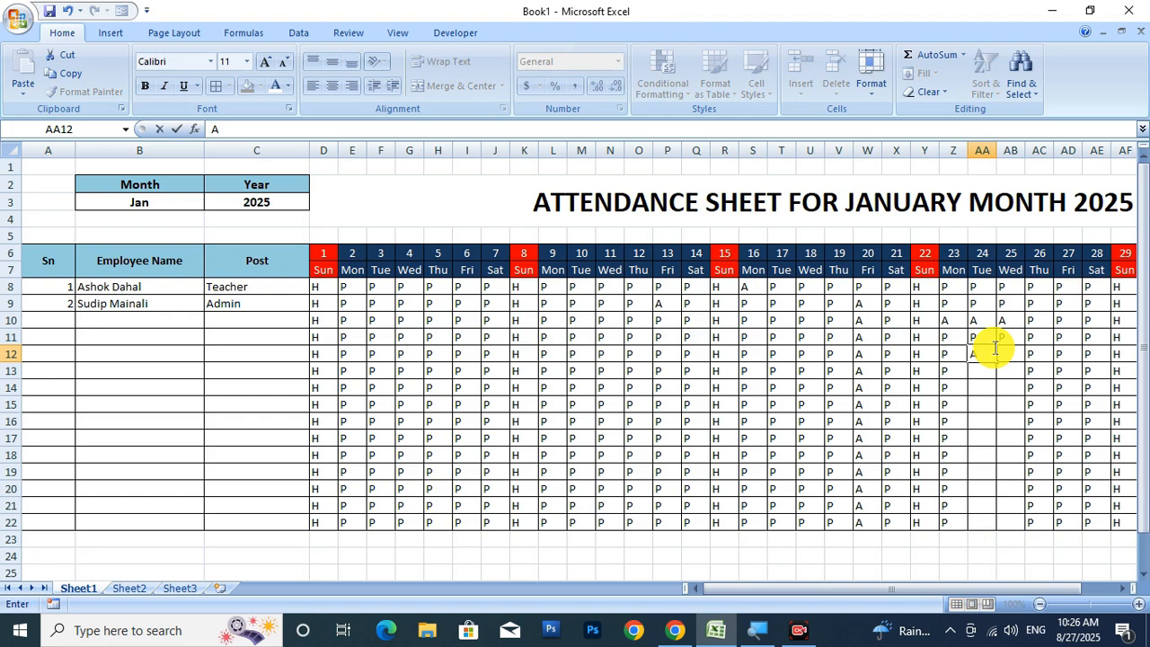
key("Return")
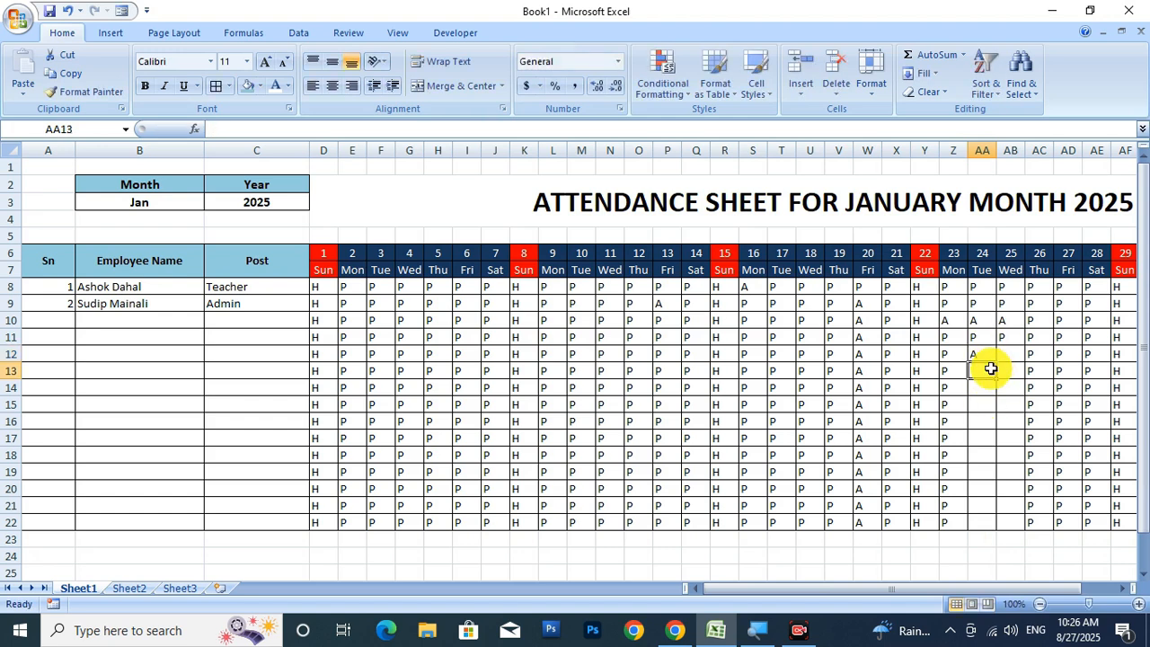
type("P")
key("Return")
type("A")
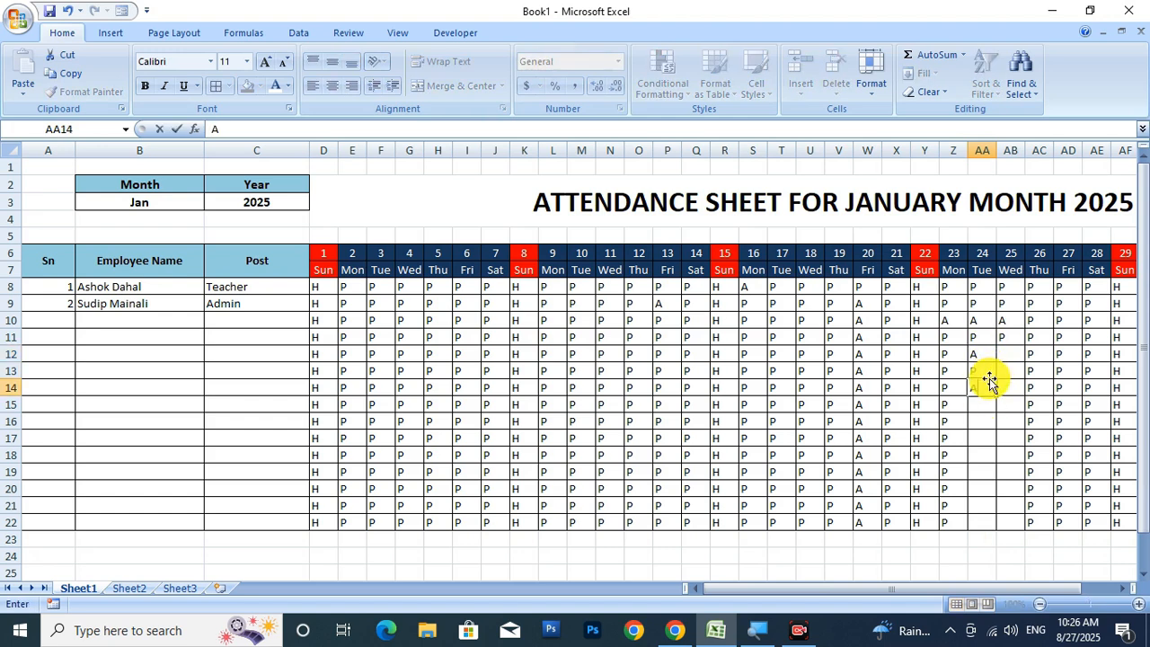
key("Return")
type("P")
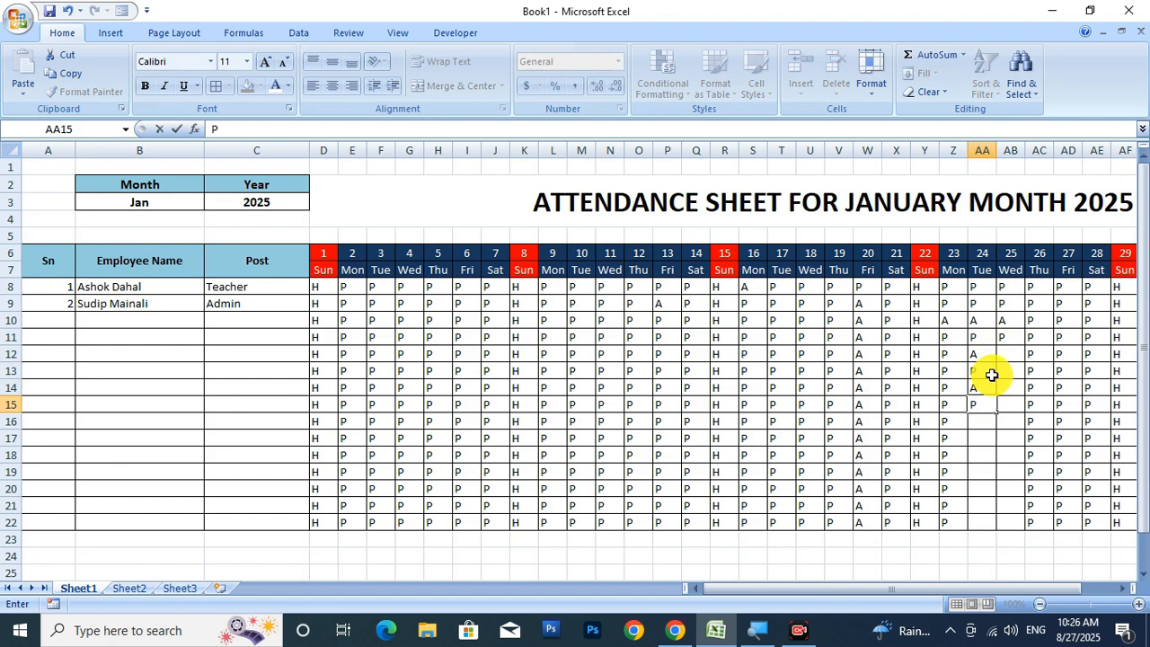
key("Return")
left_click(984, 406)
left_click_drag(998, 414, 1001, 531)
left_click(1016, 355)
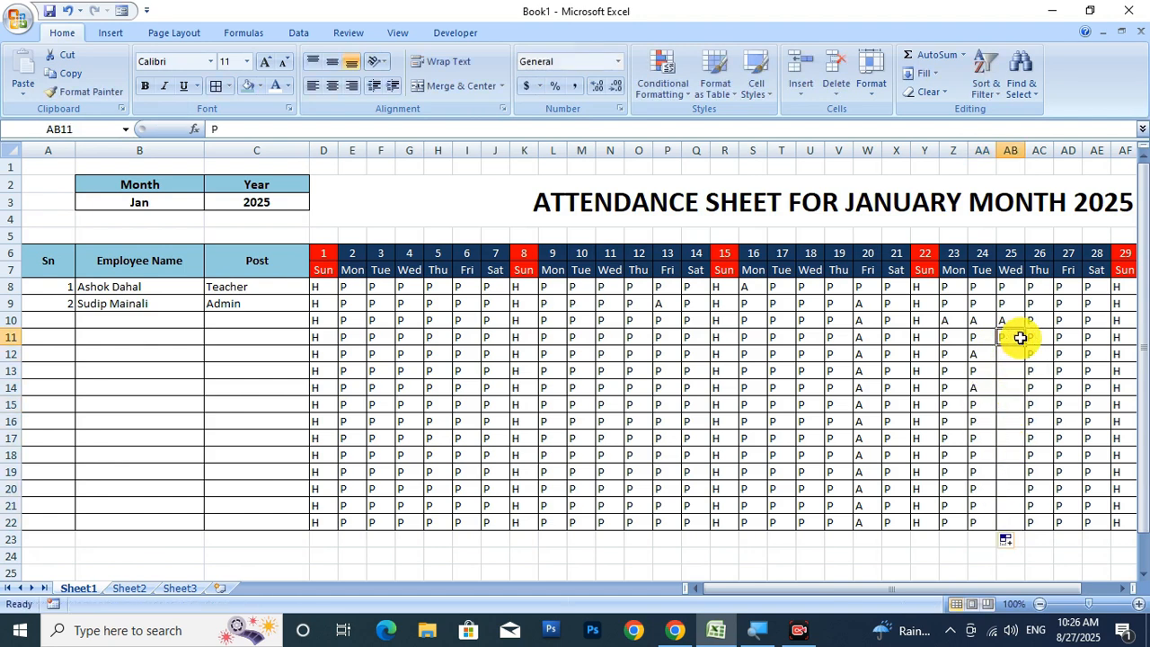
left_click_drag(1021, 337, 1016, 525)
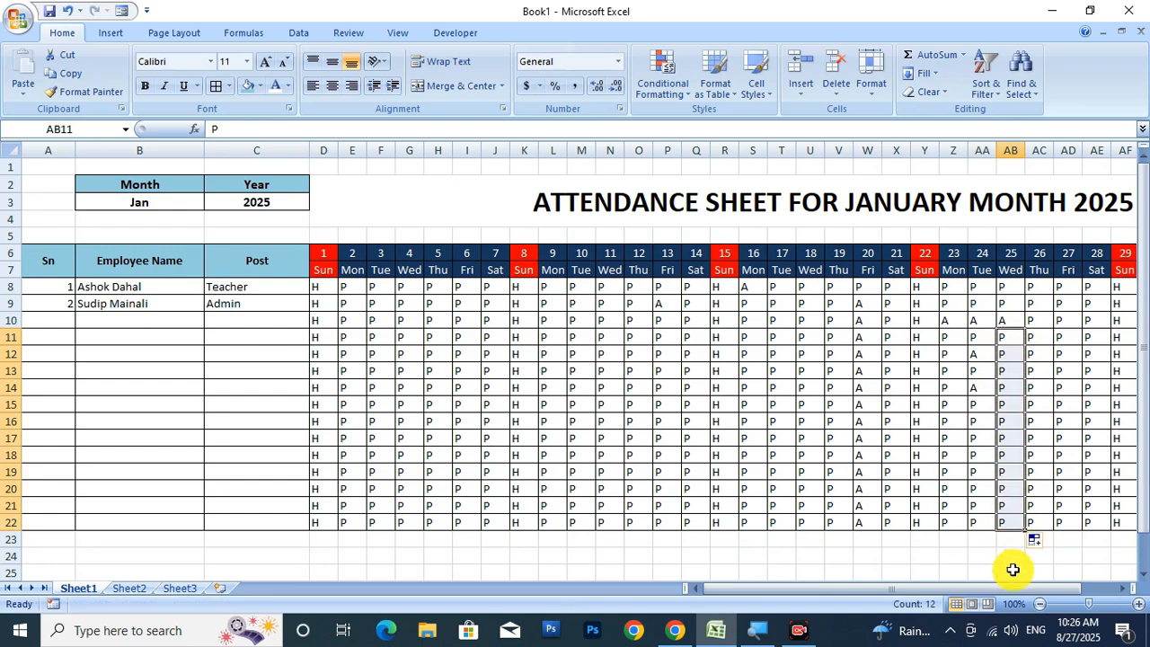
left_click_drag(1022, 591, 1055, 592)
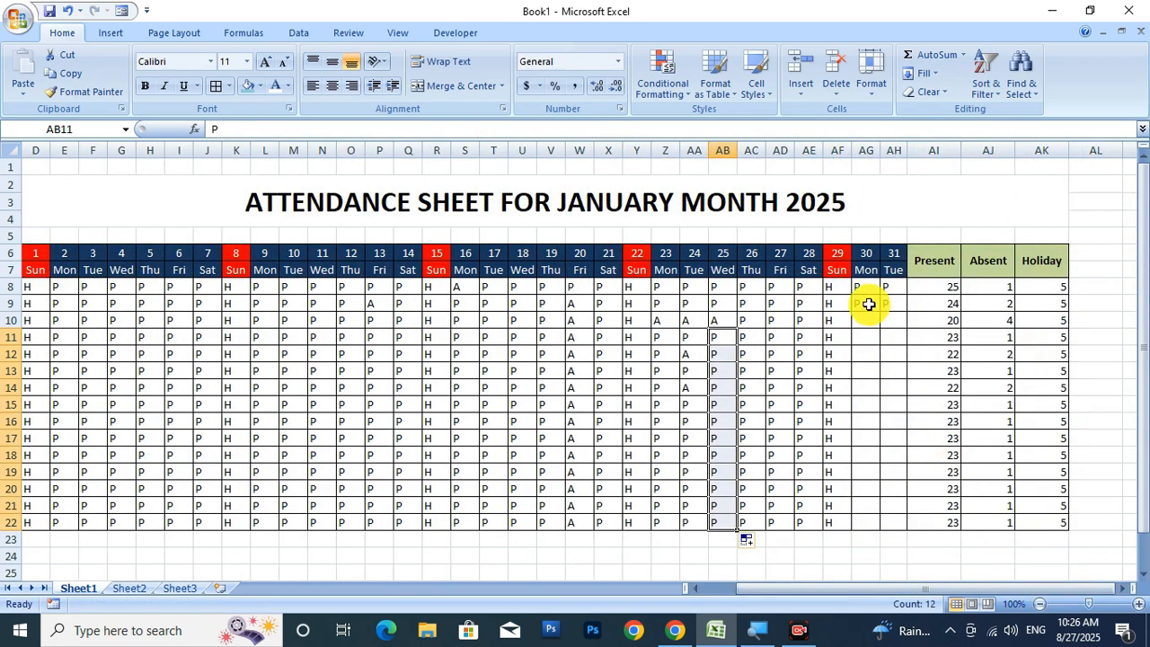
Fill days 30–31 down to row 22 and mark absences in AG17, AG18, AG20, AG14 and T14.
left_click_drag(868, 303, 914, 528)
left_click(870, 440)
type("A")
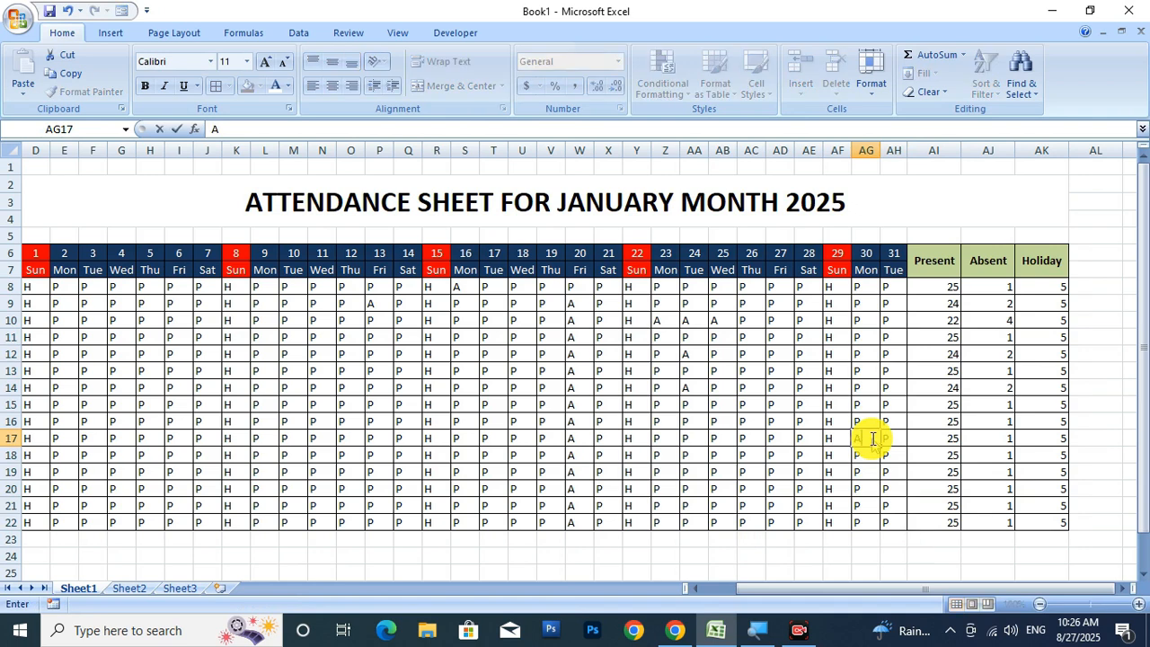
key("Tab")
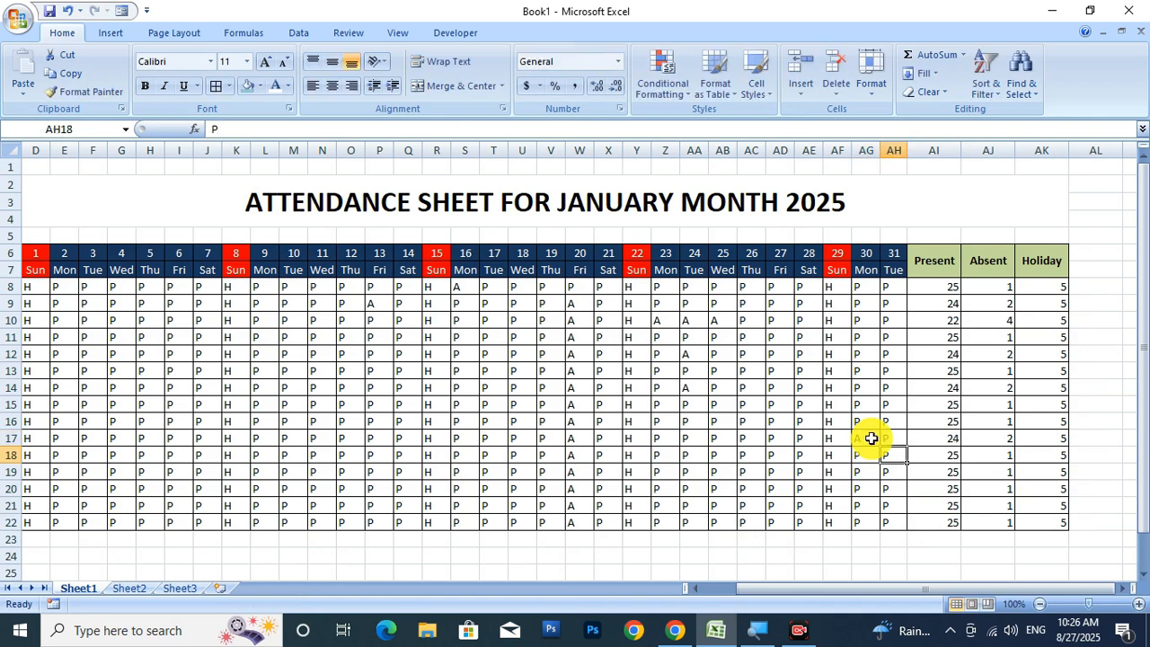
key("Return")
key("Return")
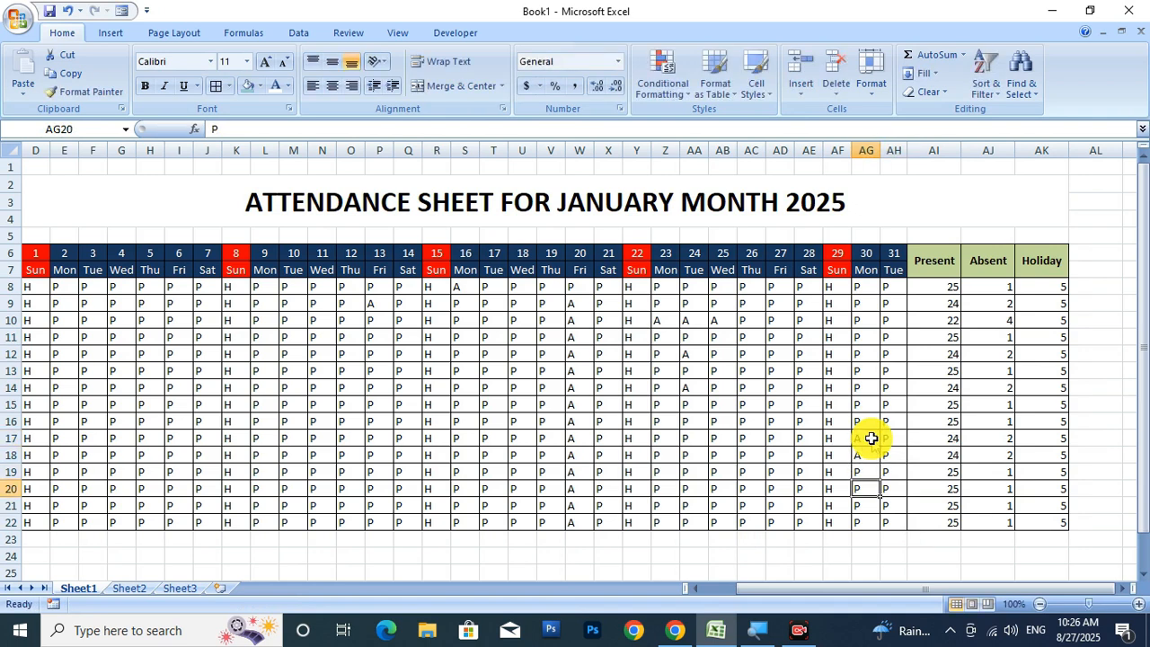
type("A")
key("Up")
key("Up")
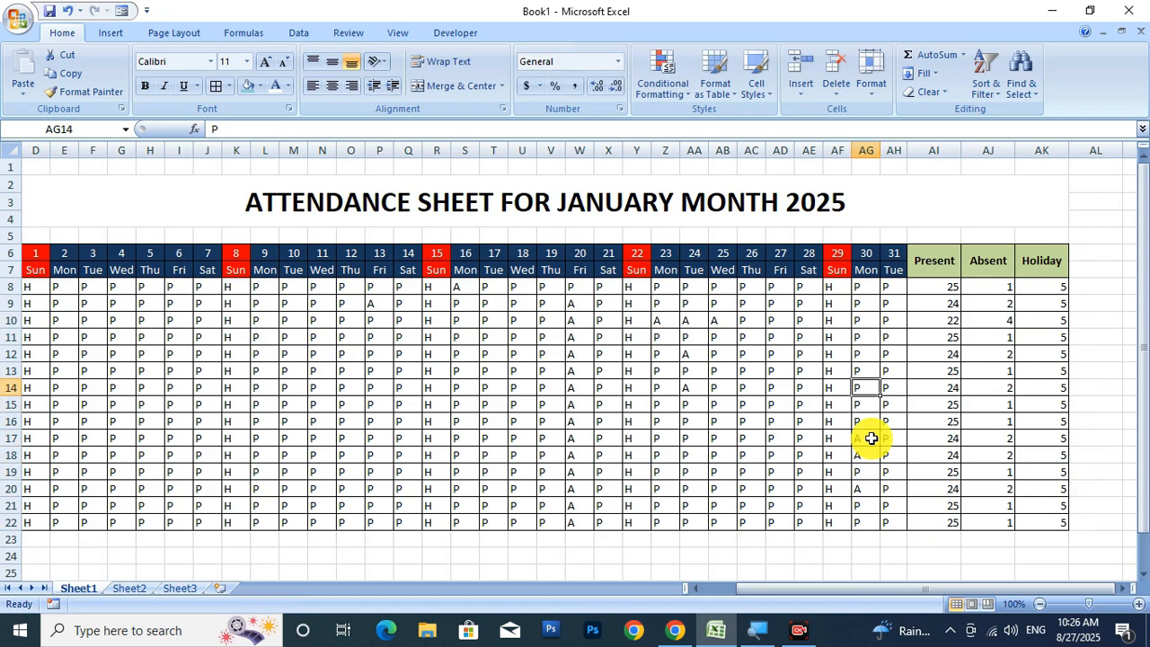
type("A")
key("Left")
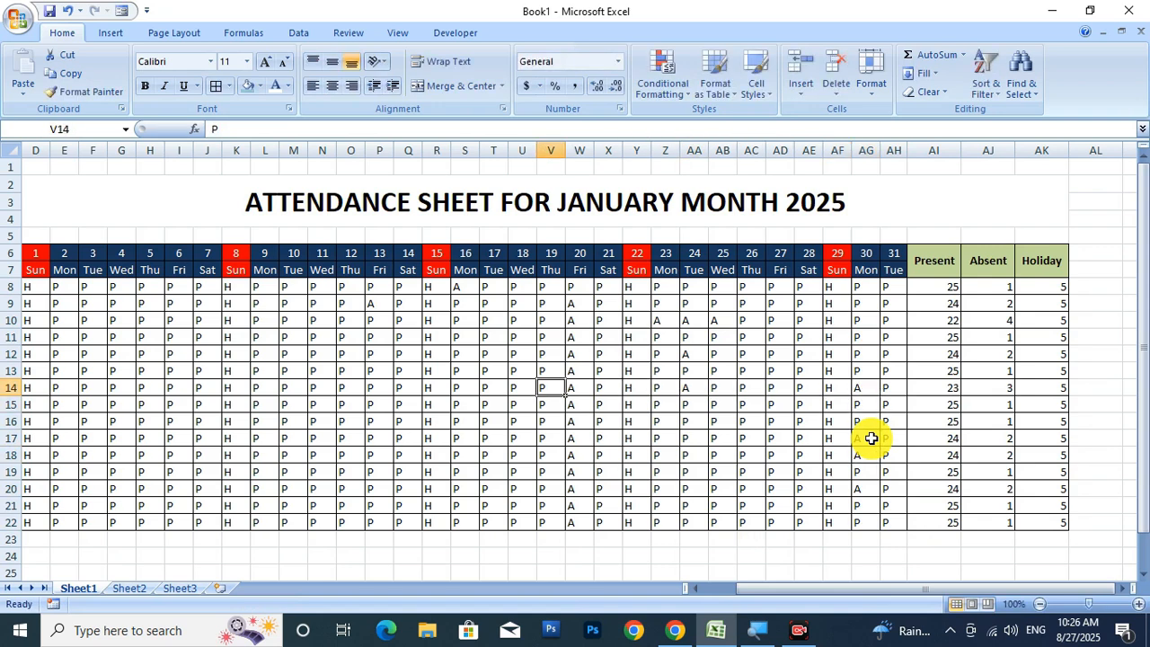
type("A")
key("Left")
key("Left")
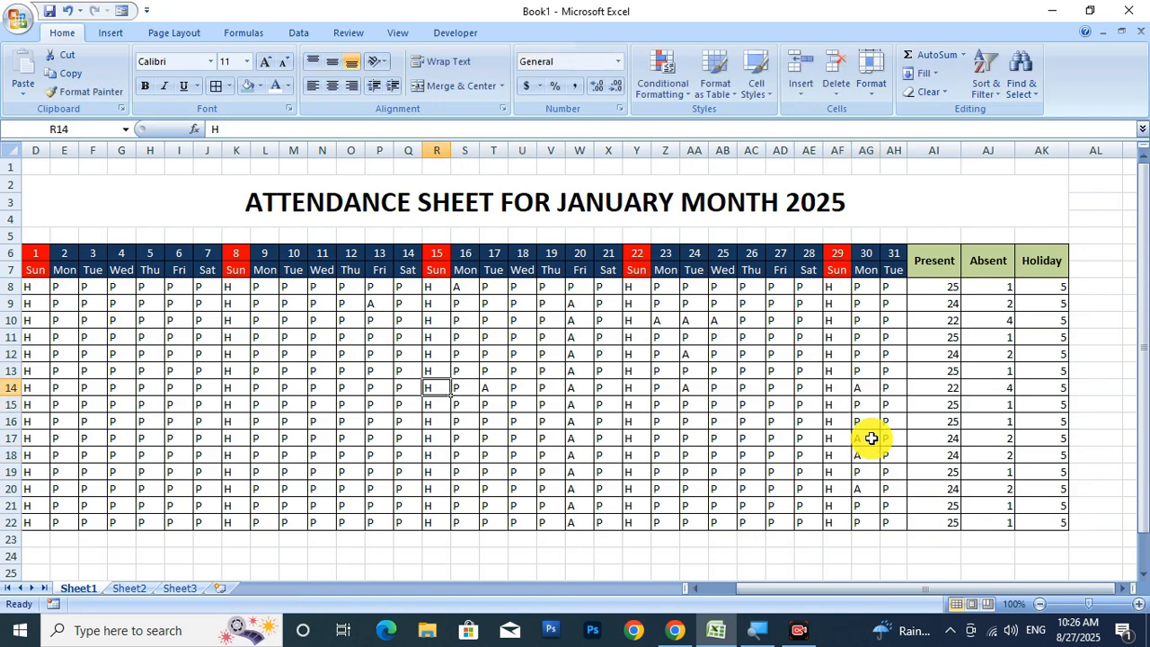
Mark A in O16, I19, F20, P22, T22 and W22, then check row 14's Absent count.
type("A")
key("Left")
key("Left")
key("Left")
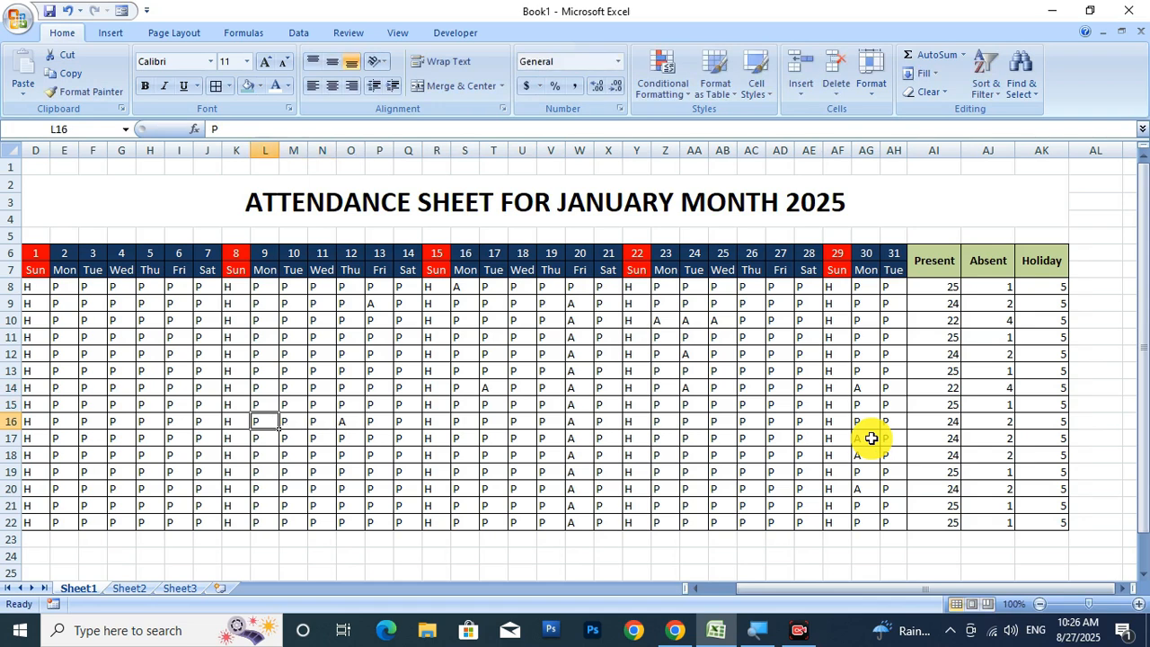
type("A")
key("Left")
key("Left")
key("Left")
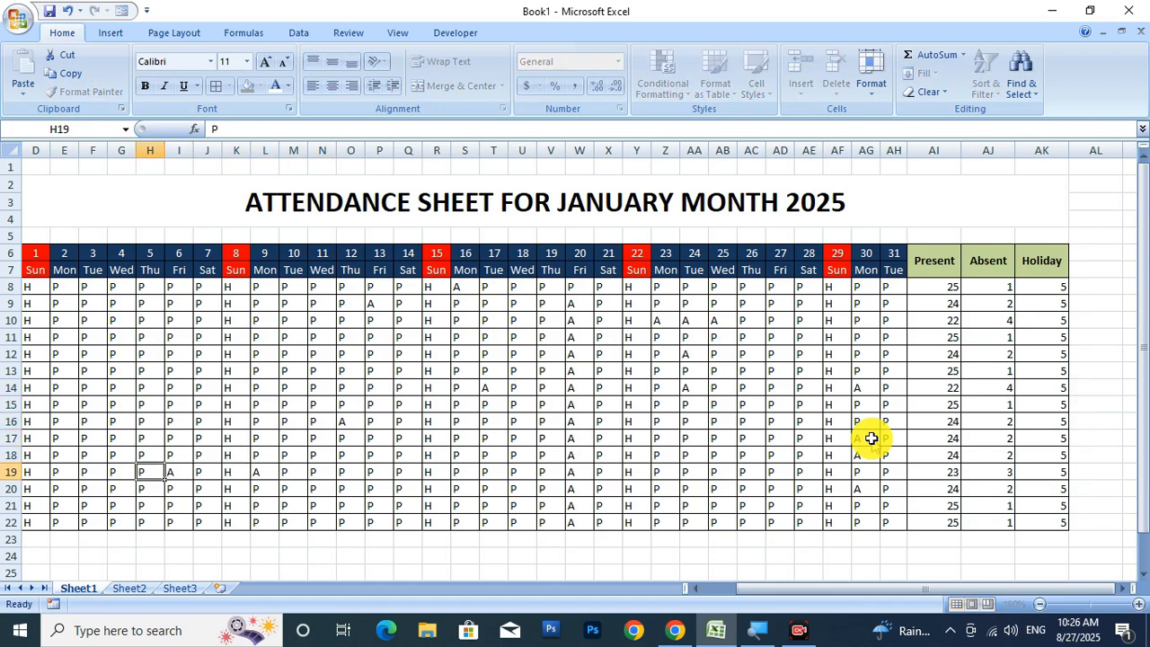
key("Down")
key("Return")
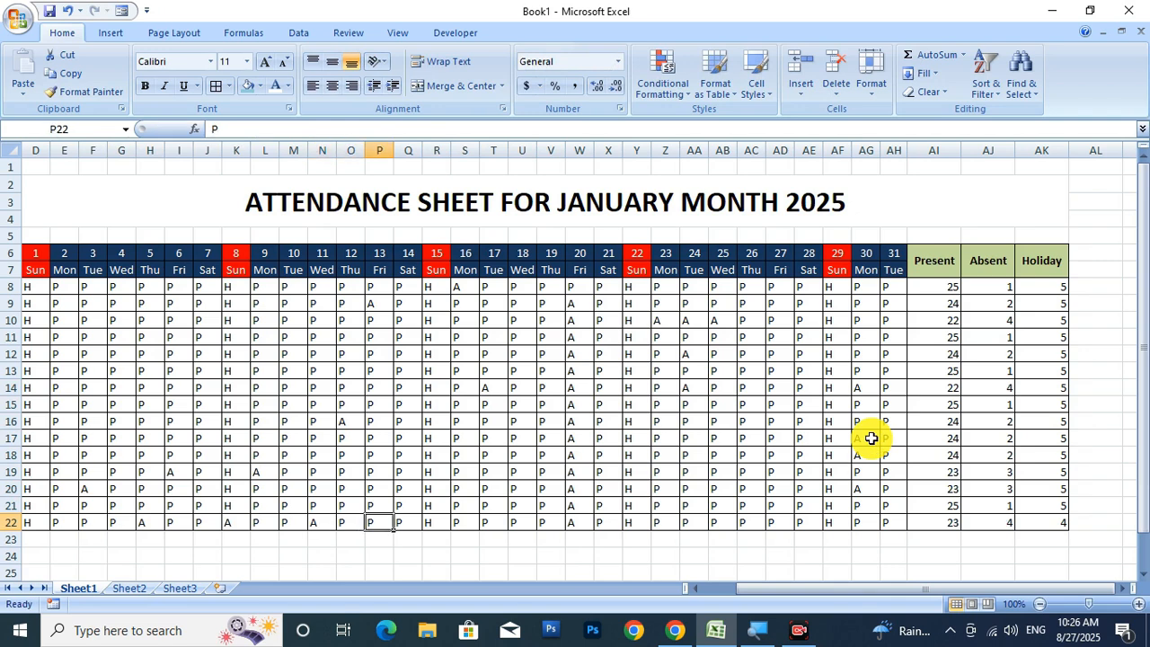
type("A")
key("Right")
key("Right")
key("Right")
key("Right")
type("A")
key("Right")
key("Right")
key("Right")
type("A")
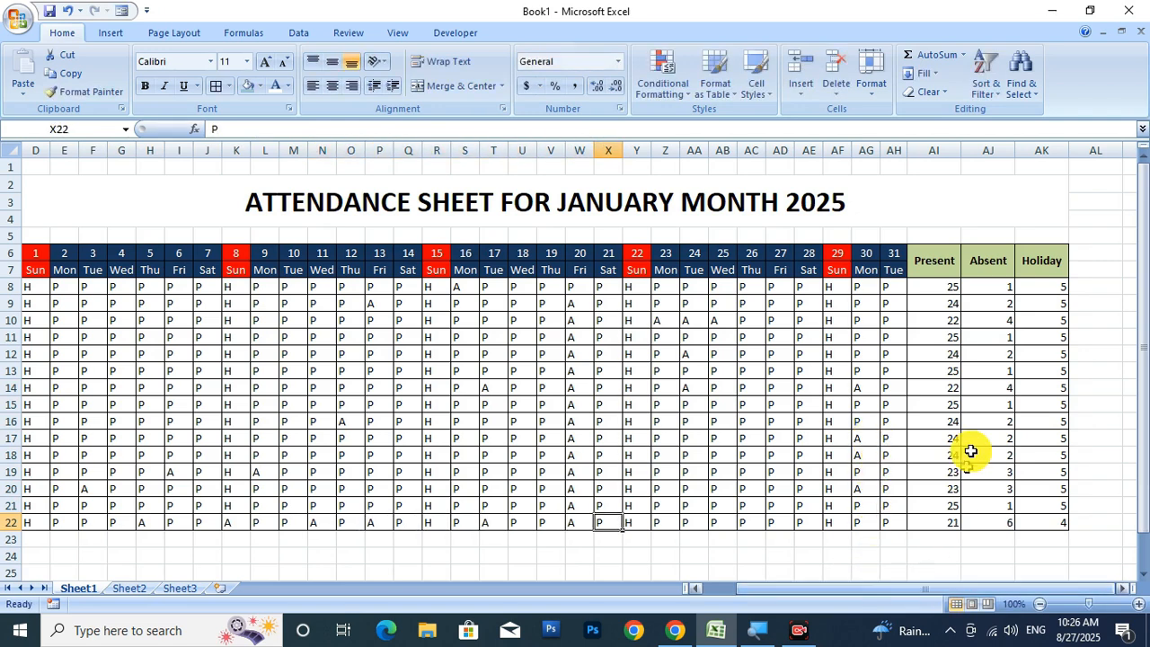
left_click(985, 385)
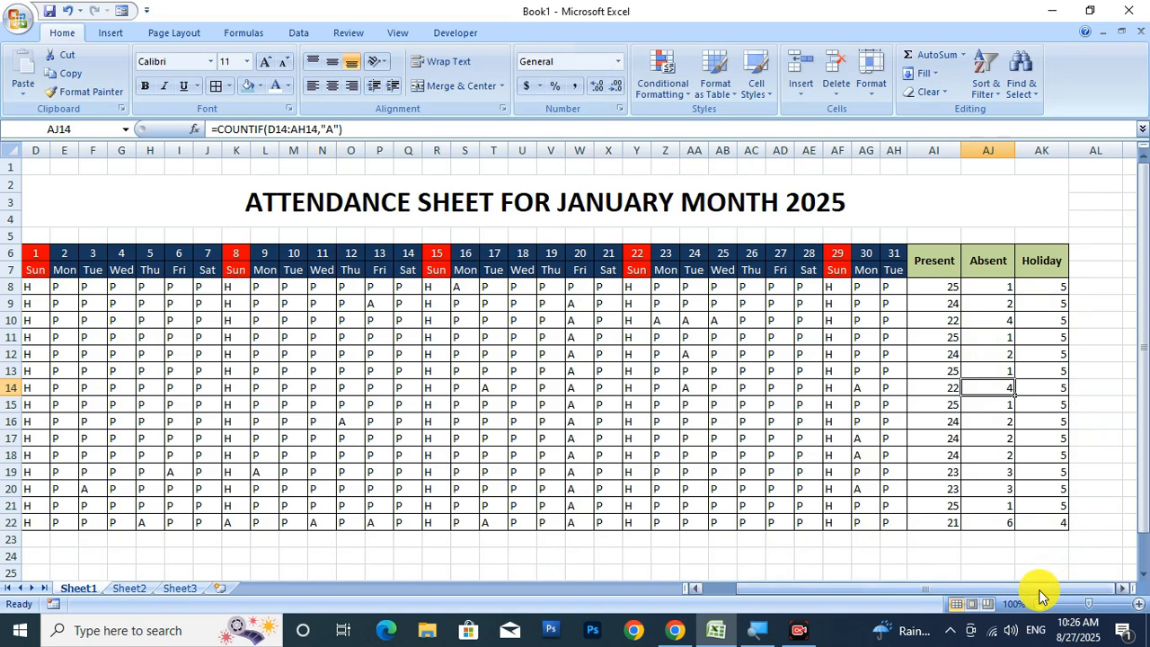
left_click_drag(1040, 592, 902, 594)
Enter 3 in A10 and fill a series down to A22 so serial numbers run 3 to 15.
left_click(45, 319)
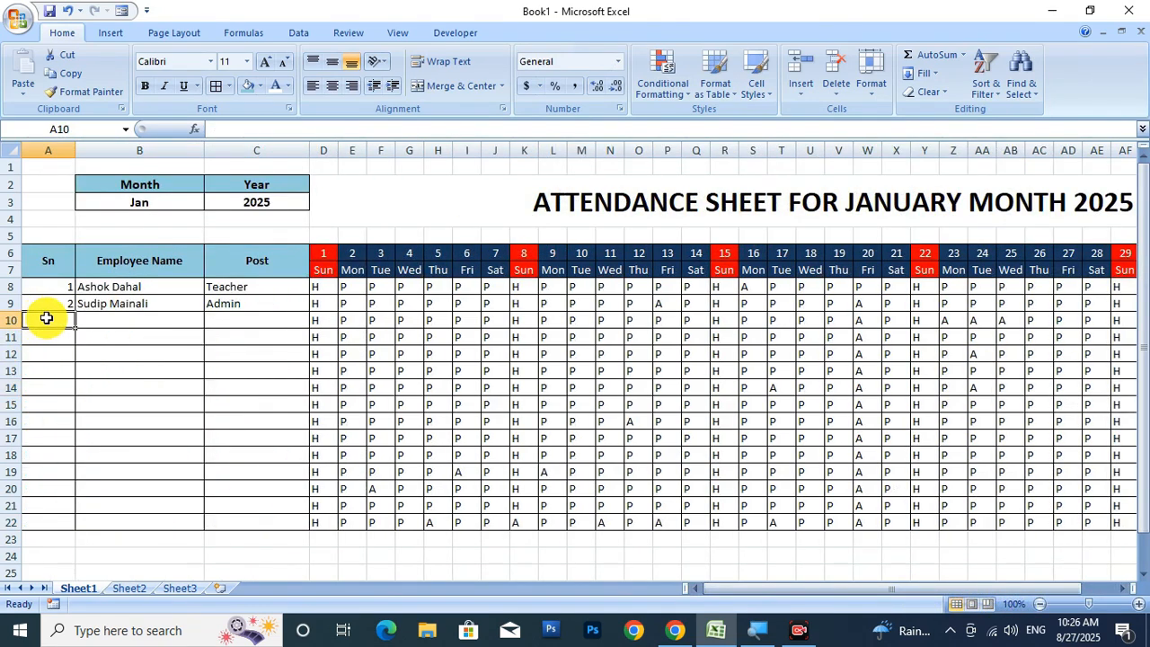
type("3")
key("Return")
left_click(55, 321)
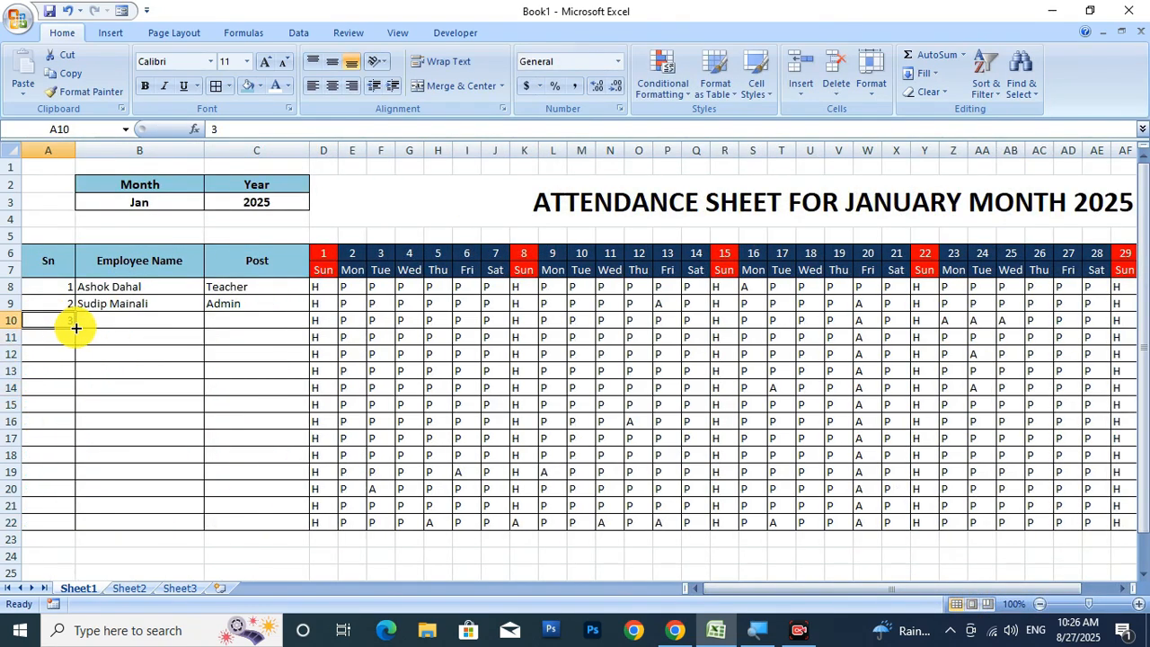
left_click_drag(79, 330, 70, 522)
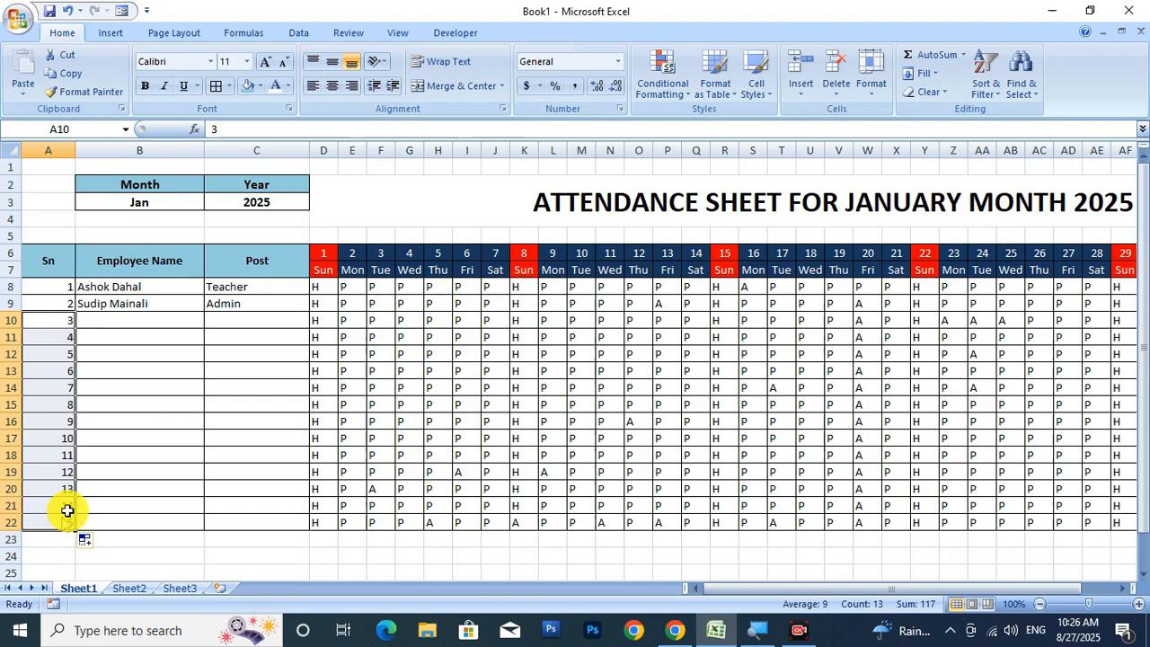
left_click(129, 321)
left_click(799, 629)
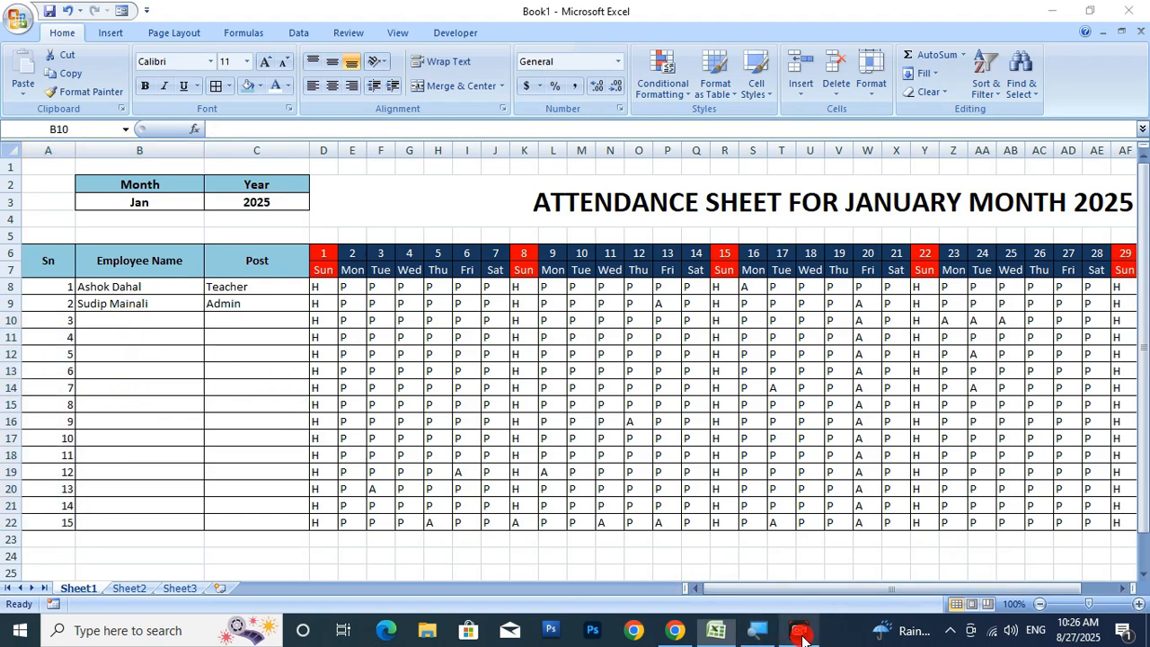
left_click(835, 549)
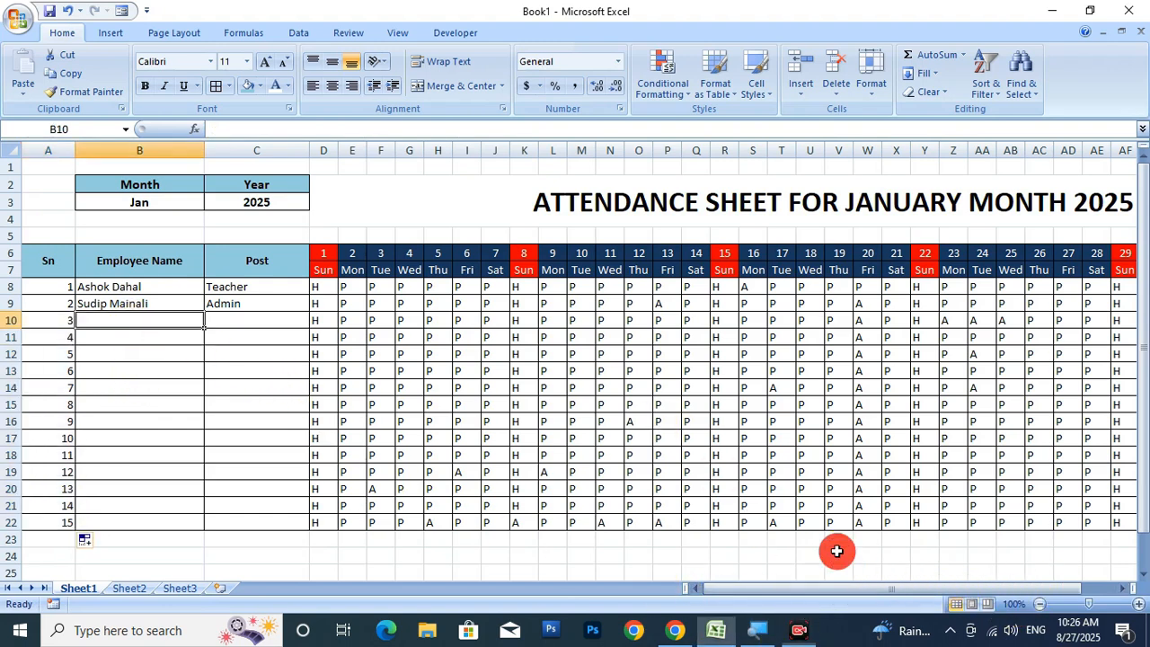
left_click(795, 634)
left_click(937, 606)
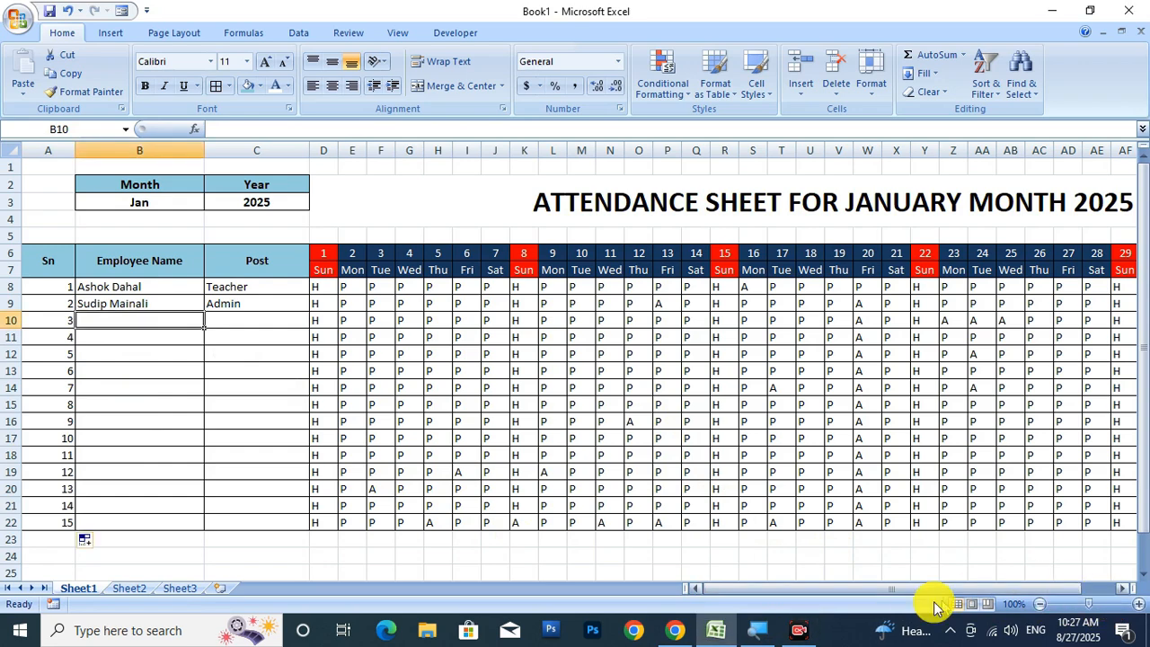
Fill the merged title banner in D2 with a light olive-green colour.
left_click_drag(858, 594, 963, 596)
scroll(701, 429, "down", 3)
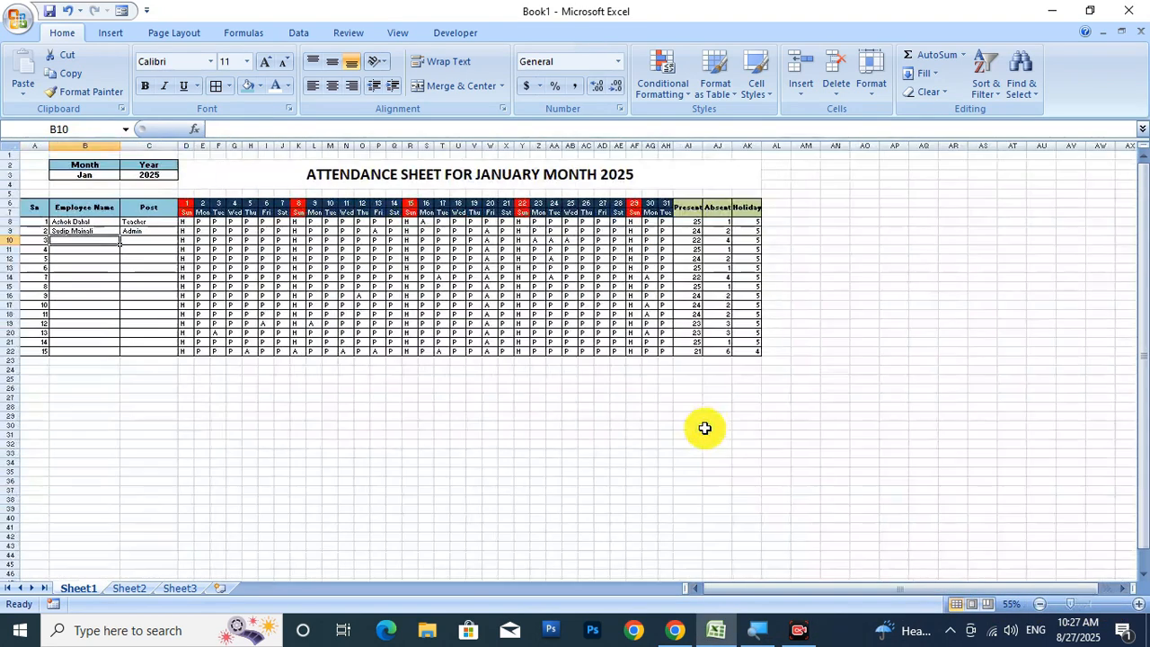
left_click(303, 182)
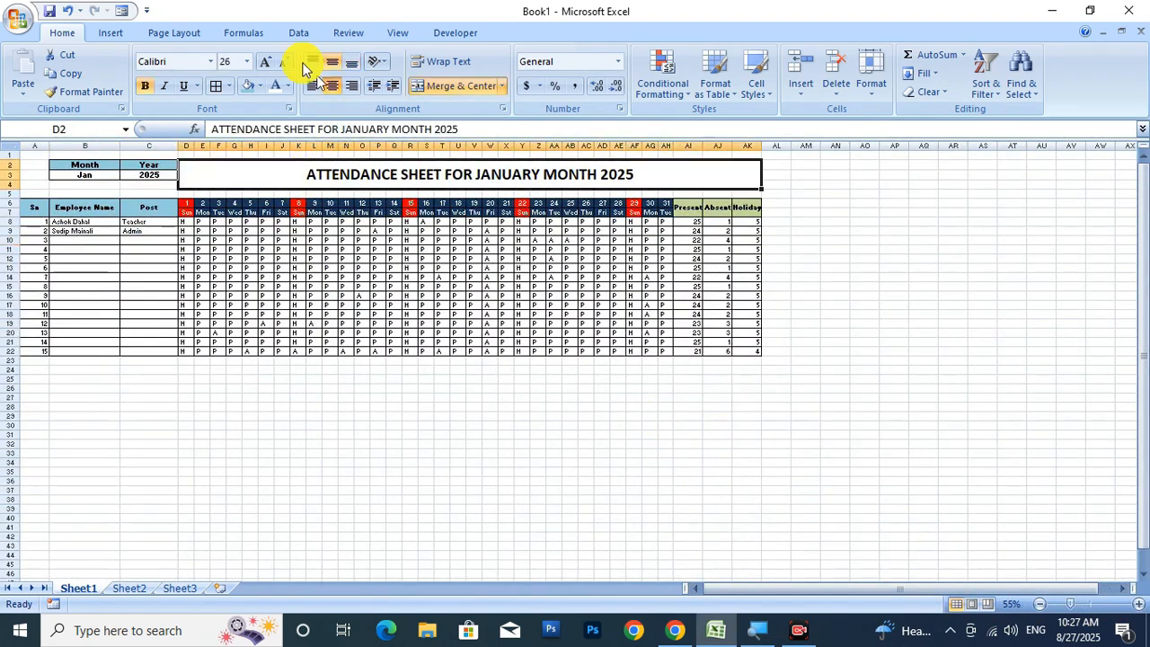
left_click(260, 88)
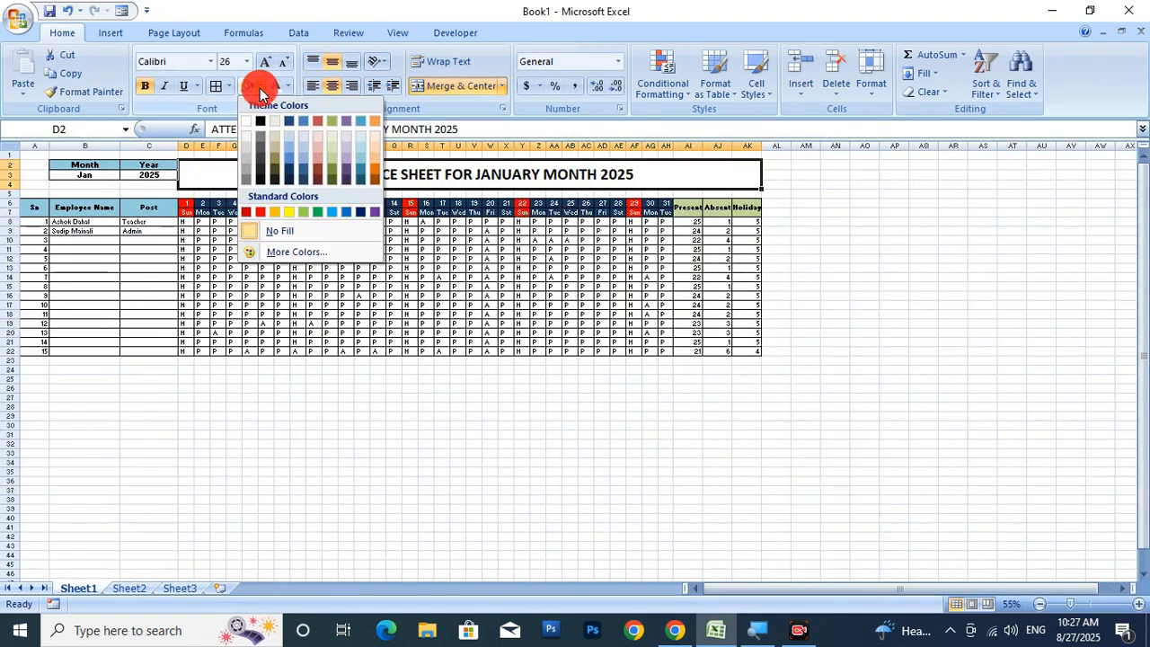
left_click(334, 153)
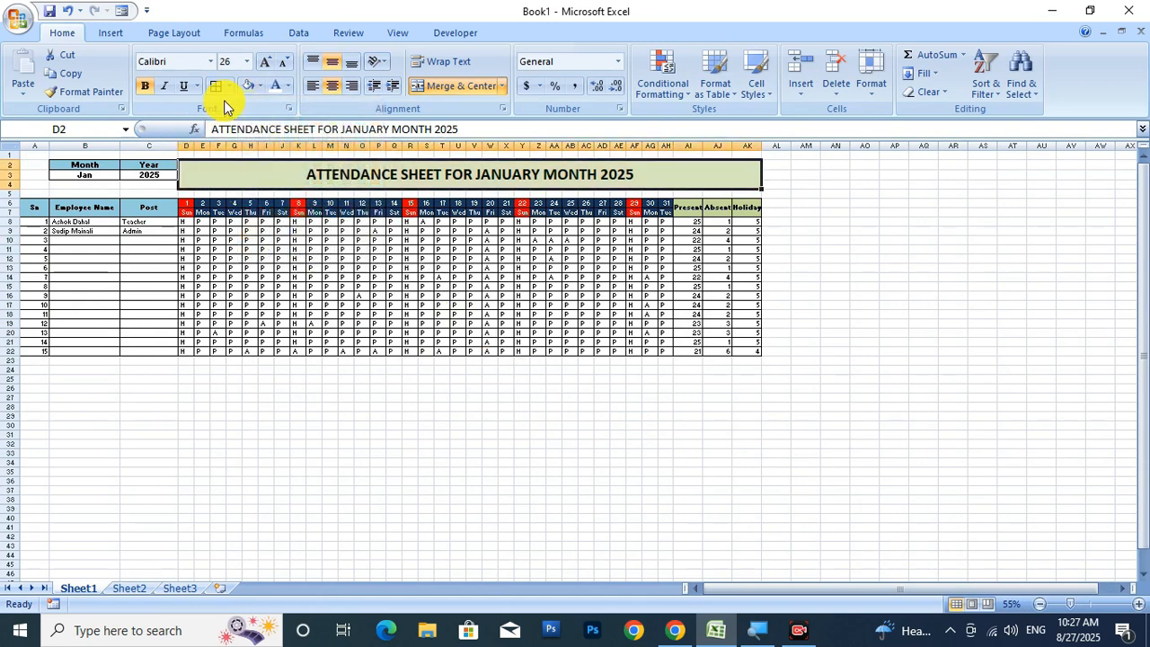
left_click(555, 416)
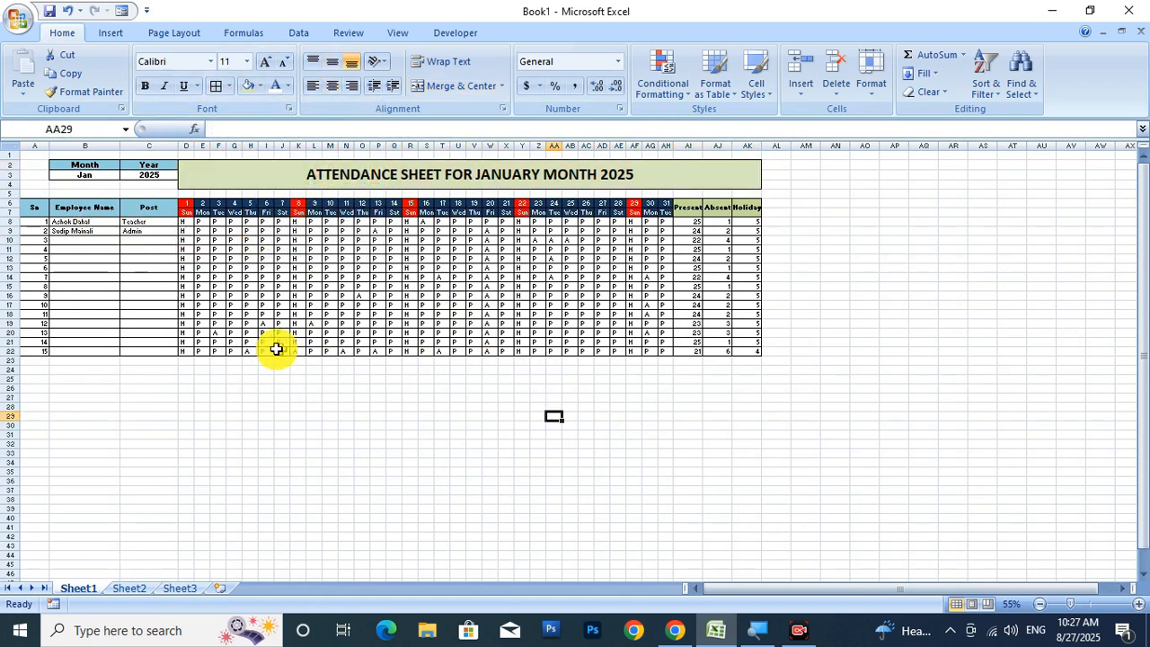
Make column AL narrower beside the attendance grid.
left_click_drag(32, 157, 596, 360)
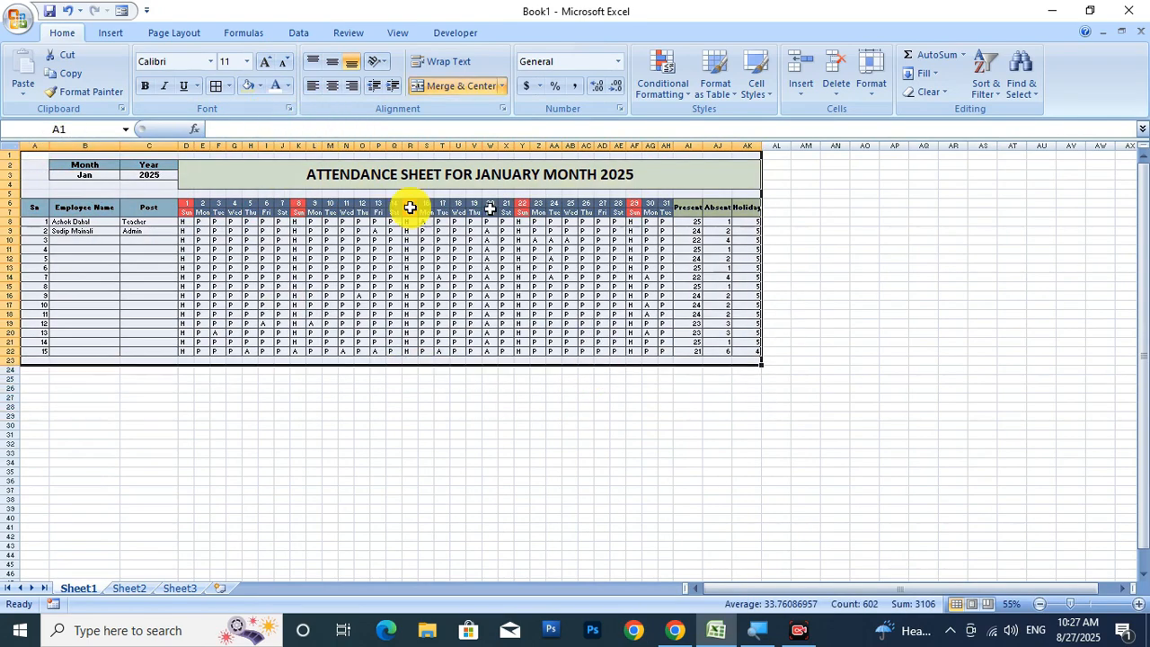
left_click(28, 157)
left_click(692, 361)
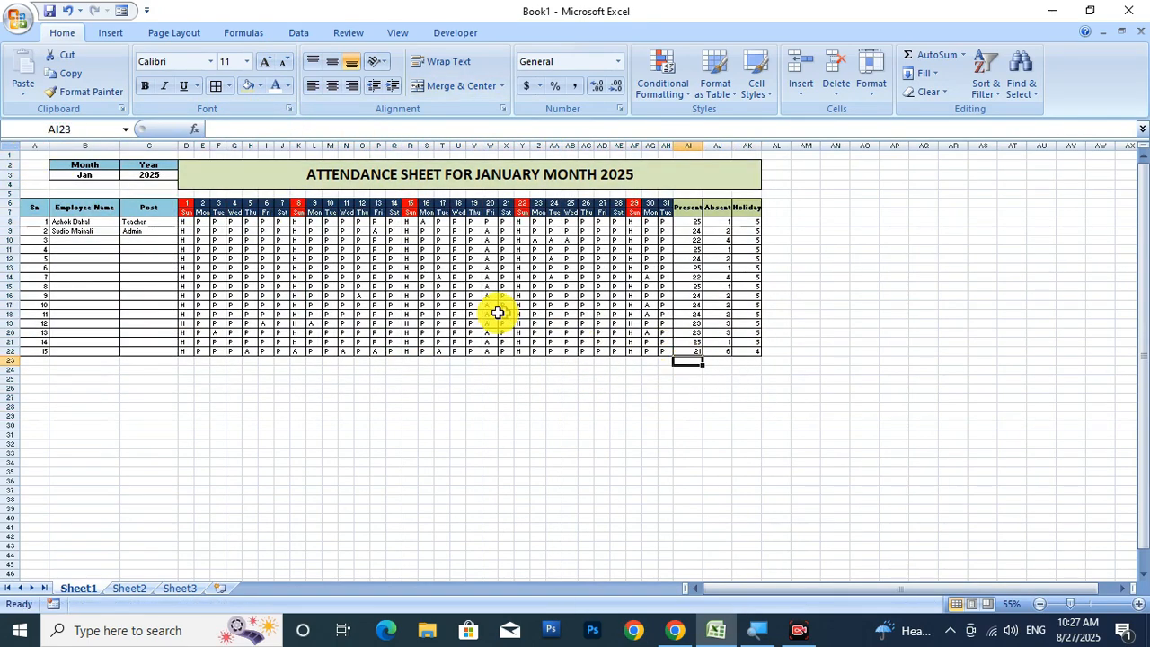
left_click(411, 471)
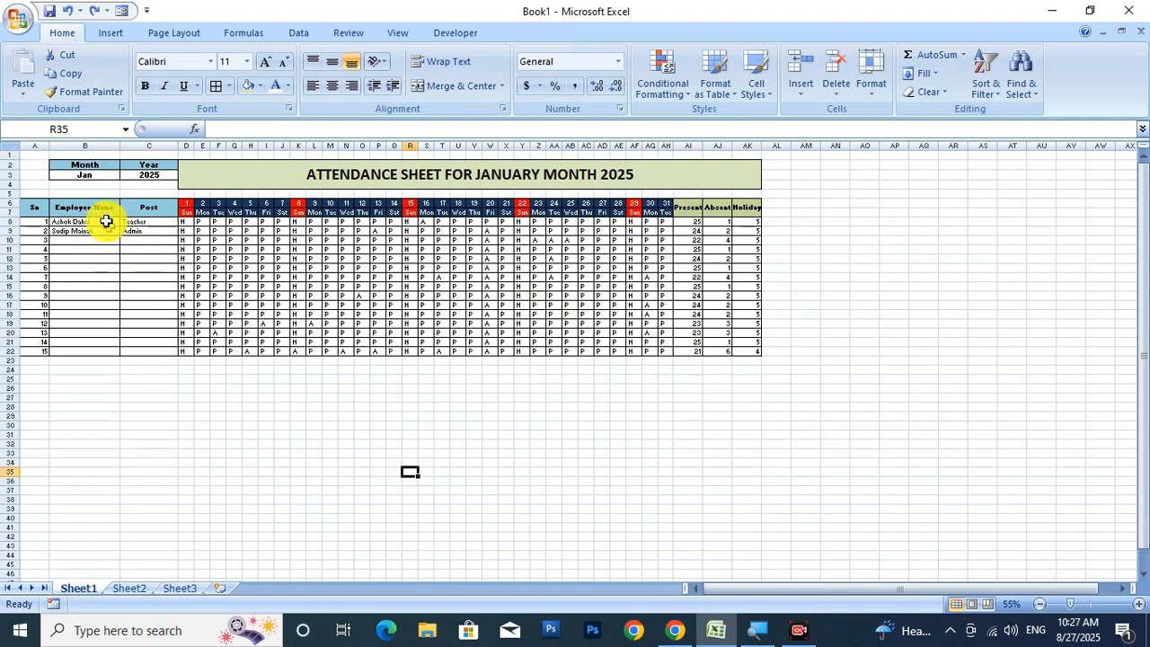
left_click_drag(39, 156, 768, 362)
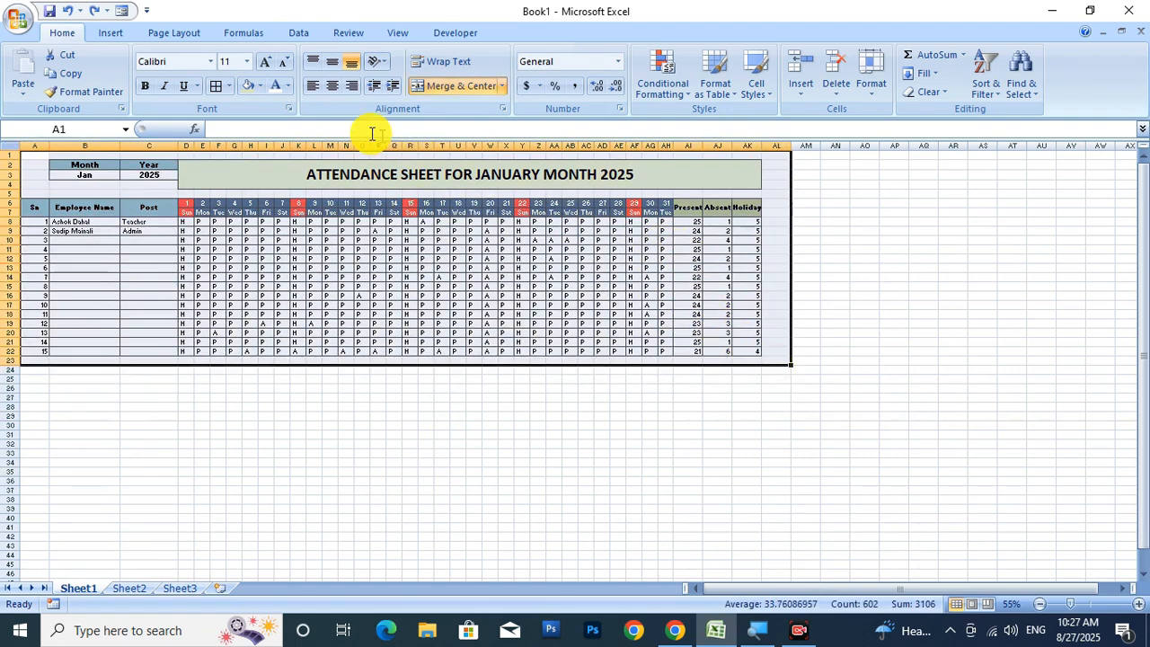
left_click(890, 443)
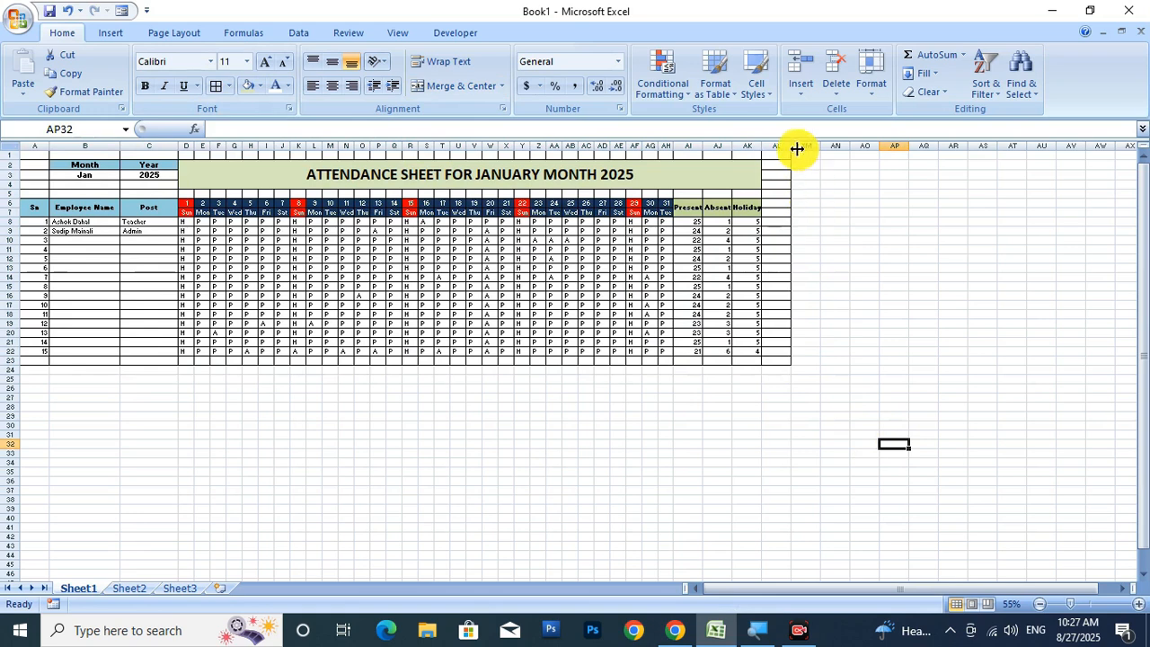
left_click_drag(798, 146, 776, 145)
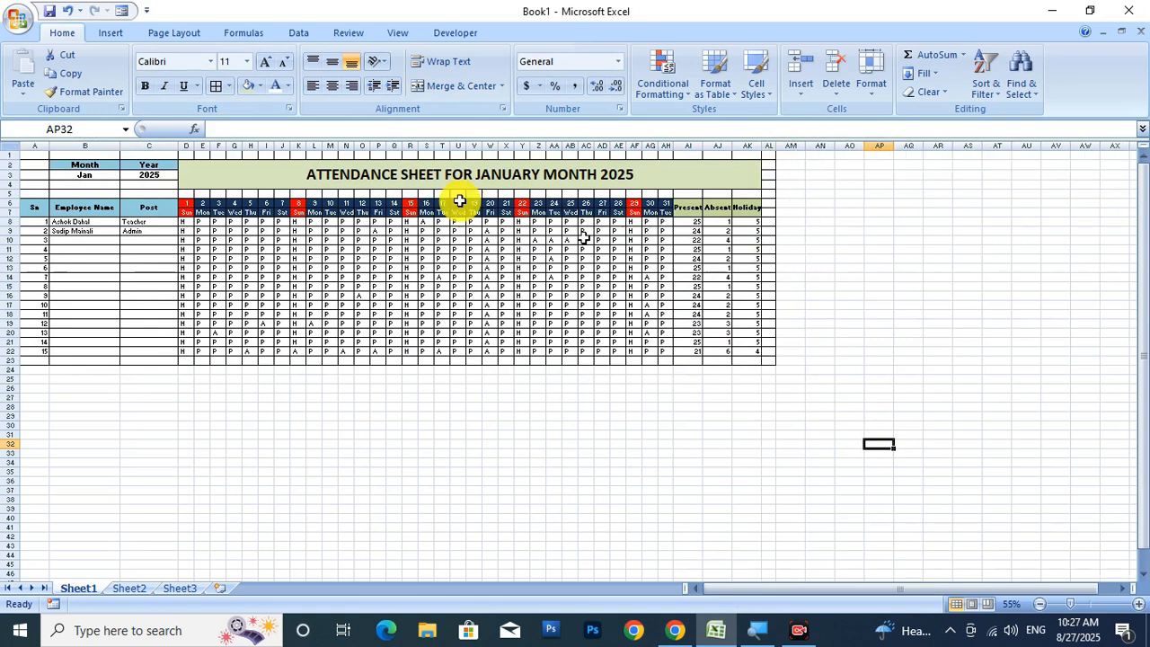
left_click_drag(37, 151, 765, 359)
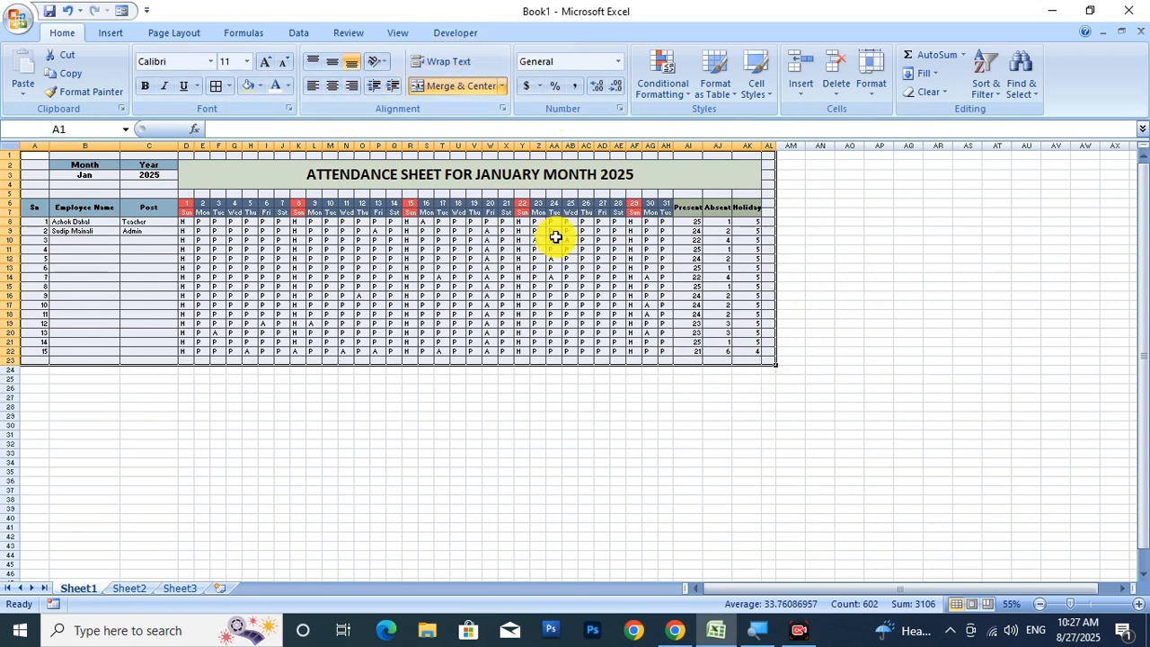
left_click(664, 464)
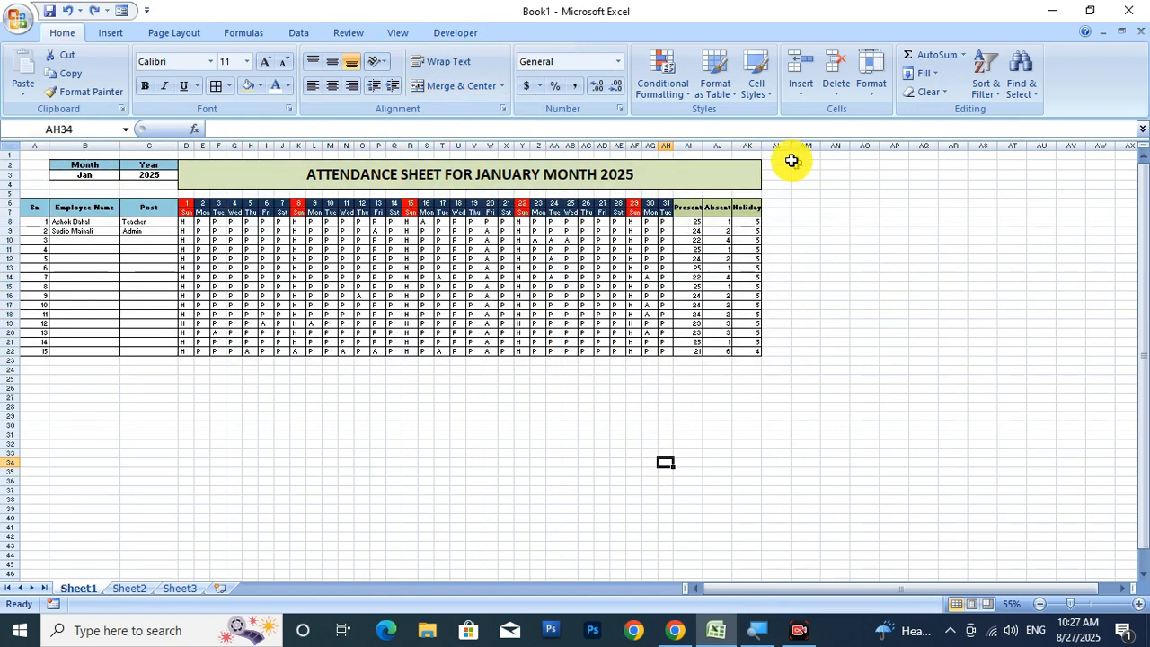
left_click_drag(787, 145, 770, 146)
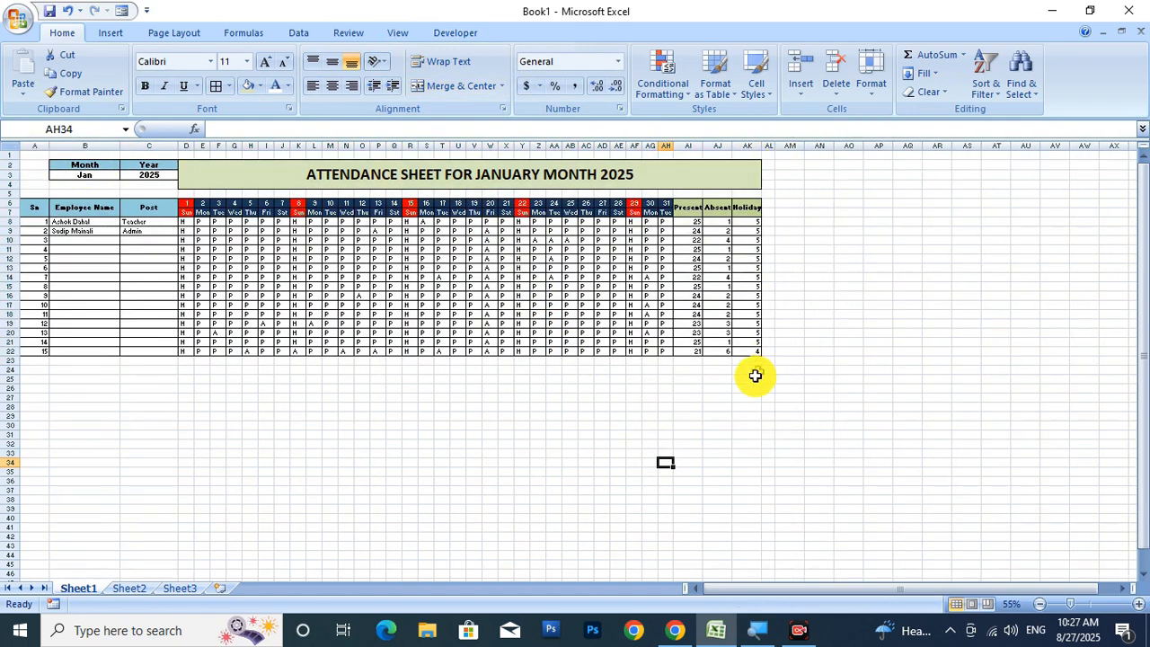
left_click(761, 443)
Center the Present, Absent and Holiday totals in AI8:AK22.
scroll(432, 386, "up", 1)
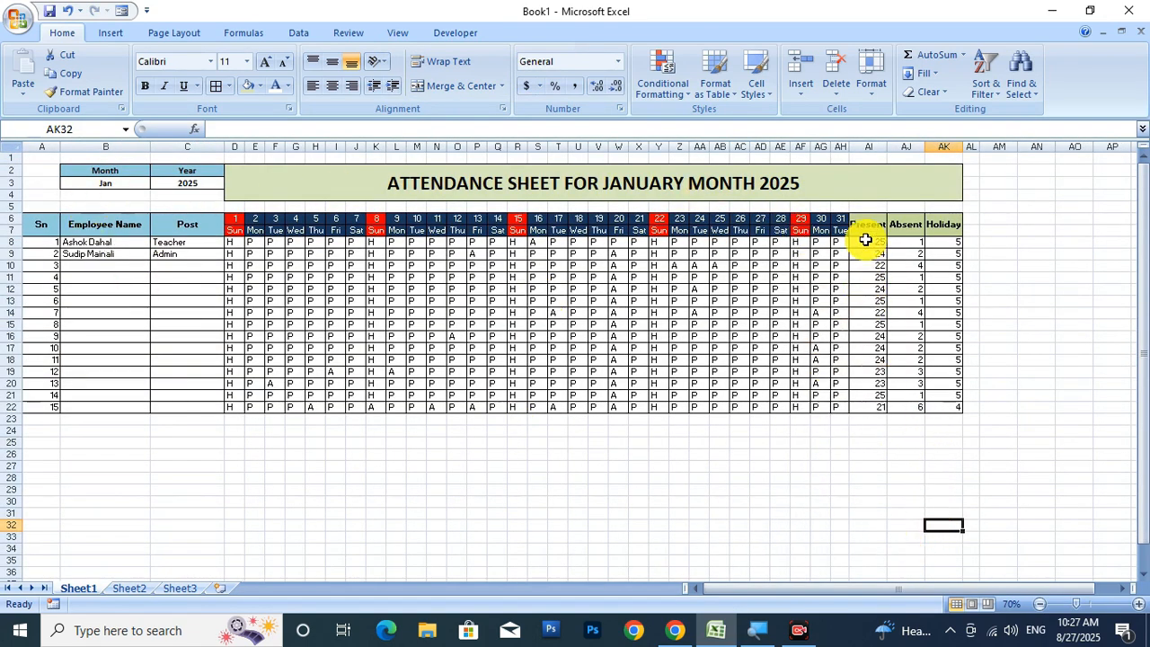
left_click_drag(865, 241, 943, 409)
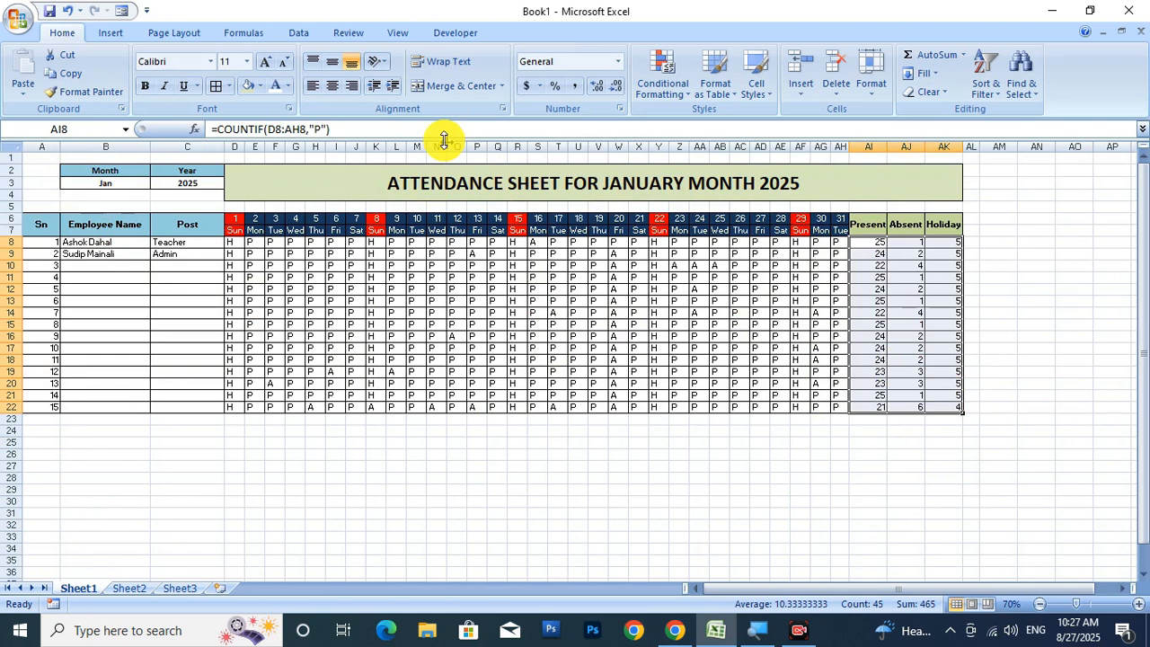
left_click(338, 90)
left_click(618, 476)
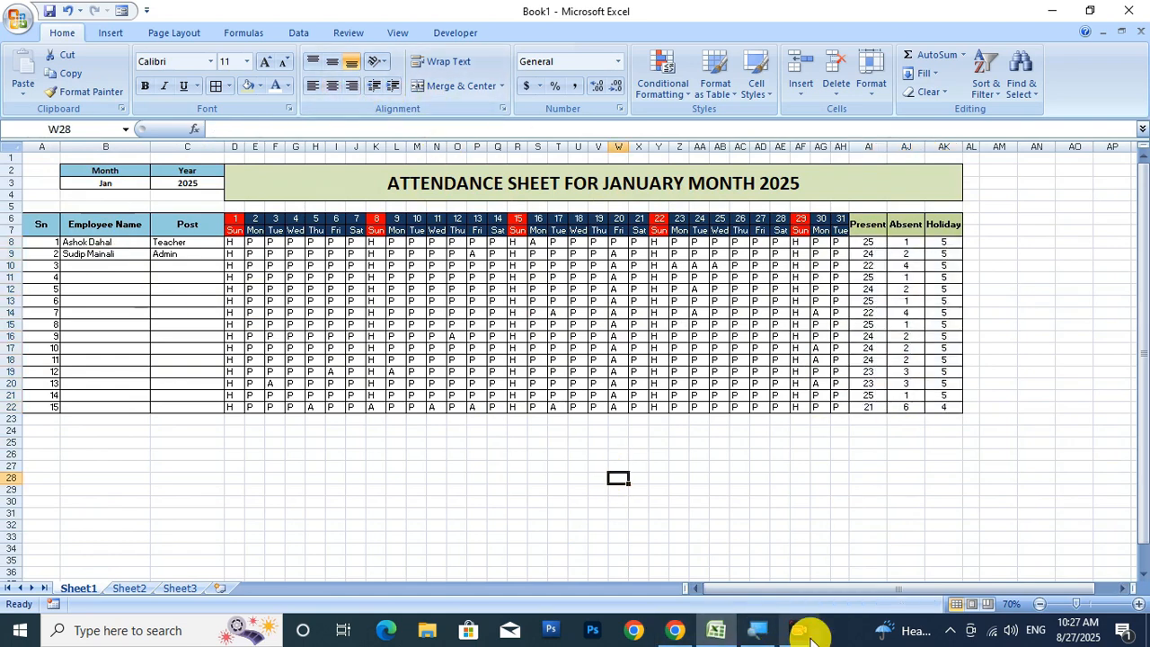